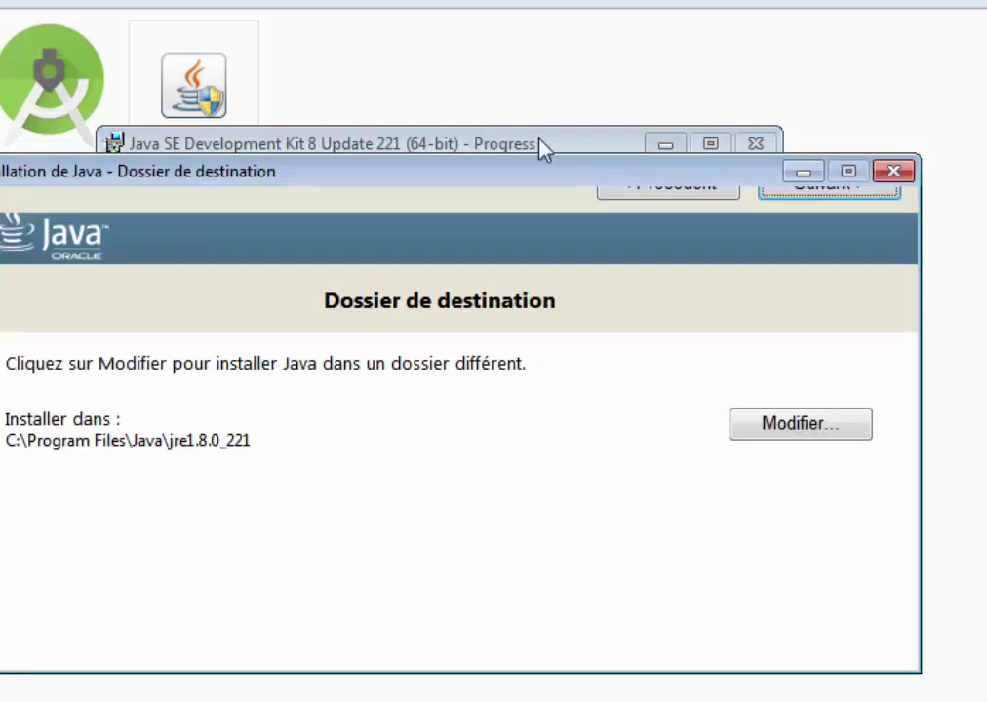
Install Java in the default destination folder and close the completed JDK 8 Update 221 installer.
drag(542, 164, 495, 161)
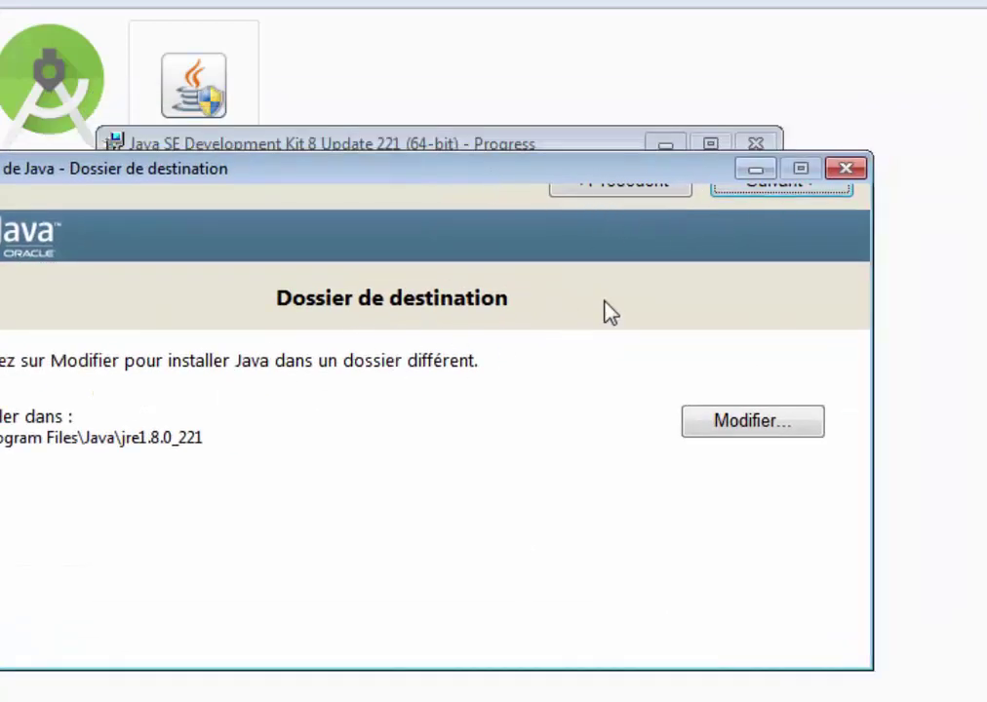
click(800, 187)
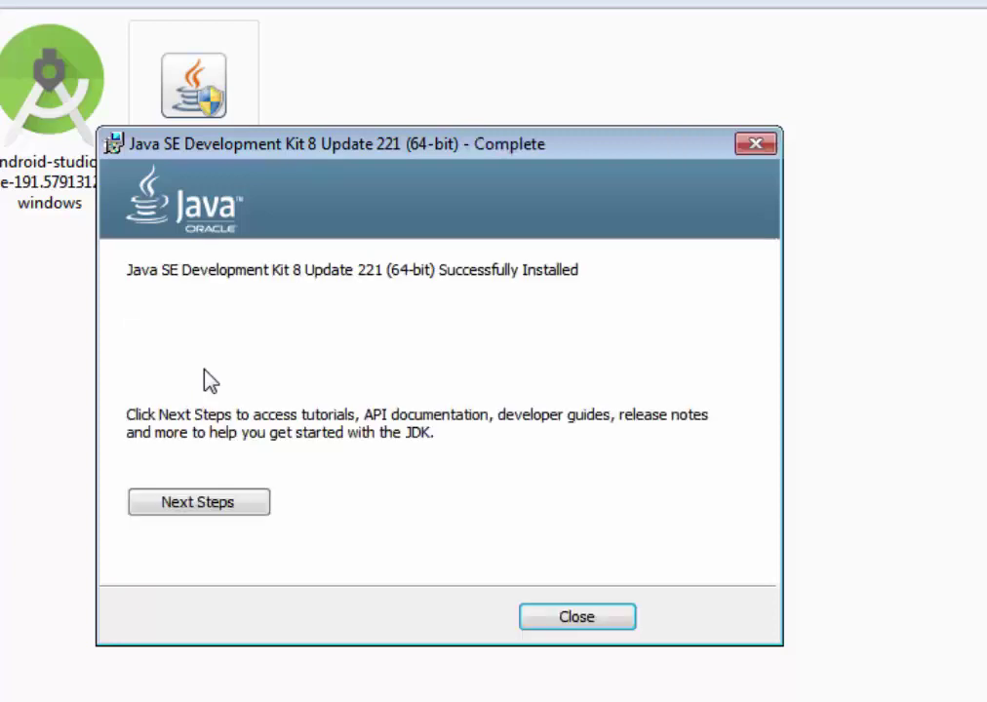
click(576, 620)
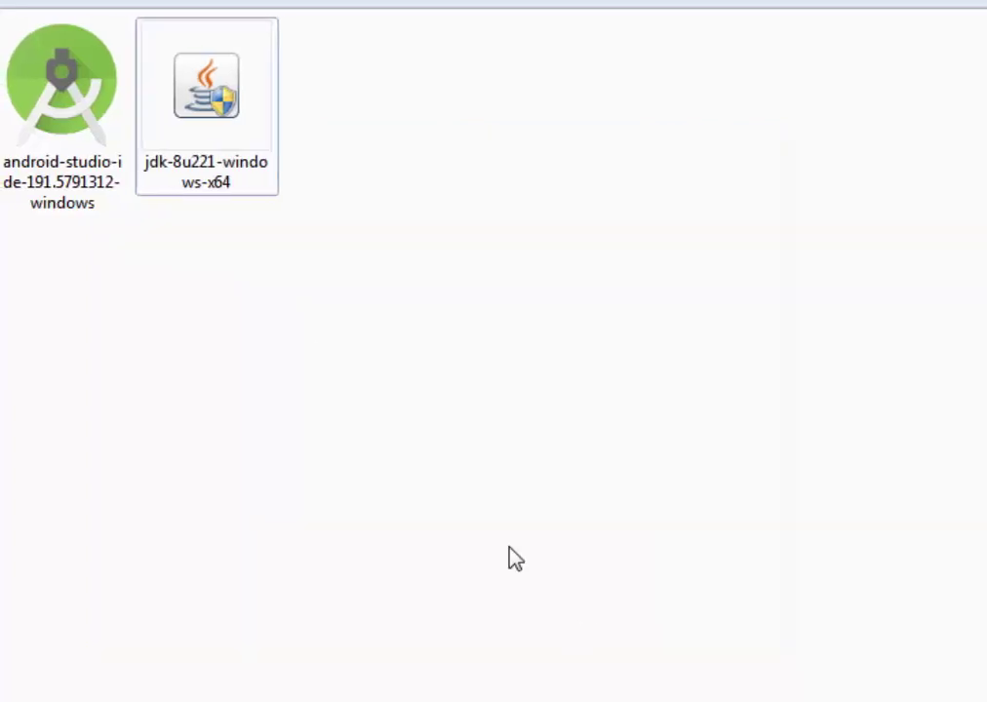
Launch the android-studio-ide-191.5791312-windows installer and proceed past its welcome page.
double_click(84, 195)
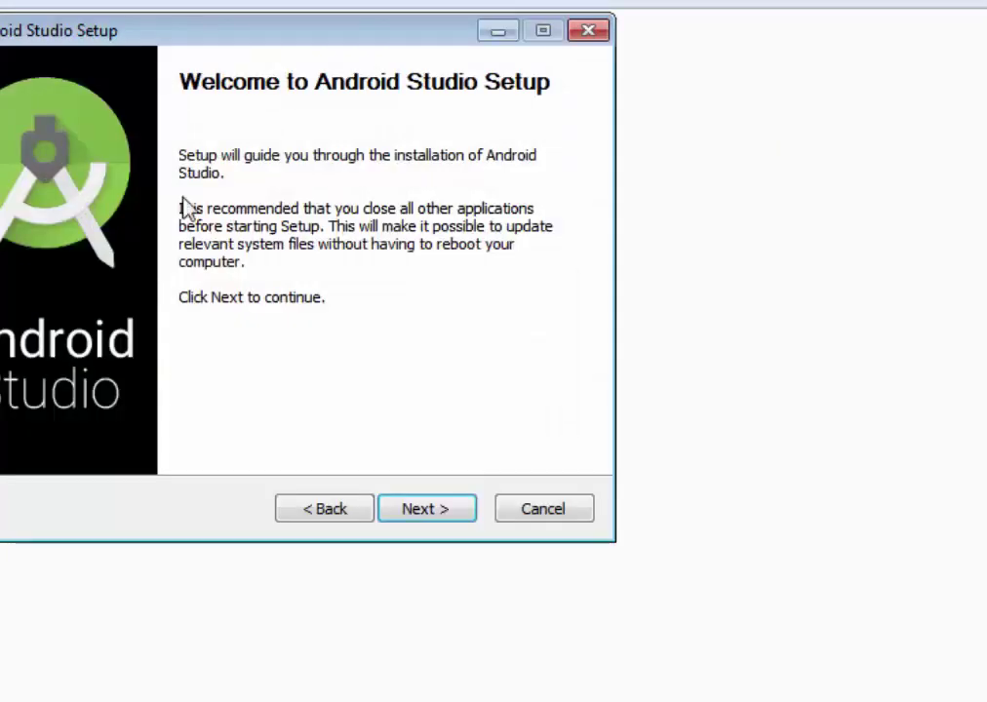
drag(219, 35, 343, 72)
drag(404, 86, 500, 106)
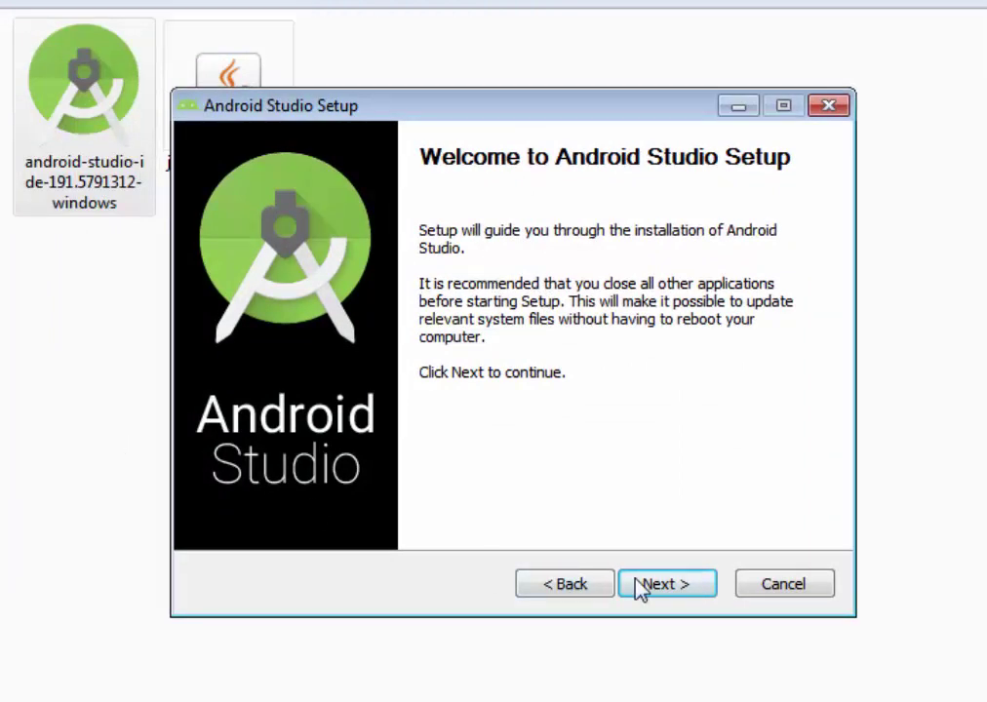
click(685, 589)
Exclude Android Virtual Device from the components to install, keep Android Studio, and continue the setup.
mouse_move(438, 333)
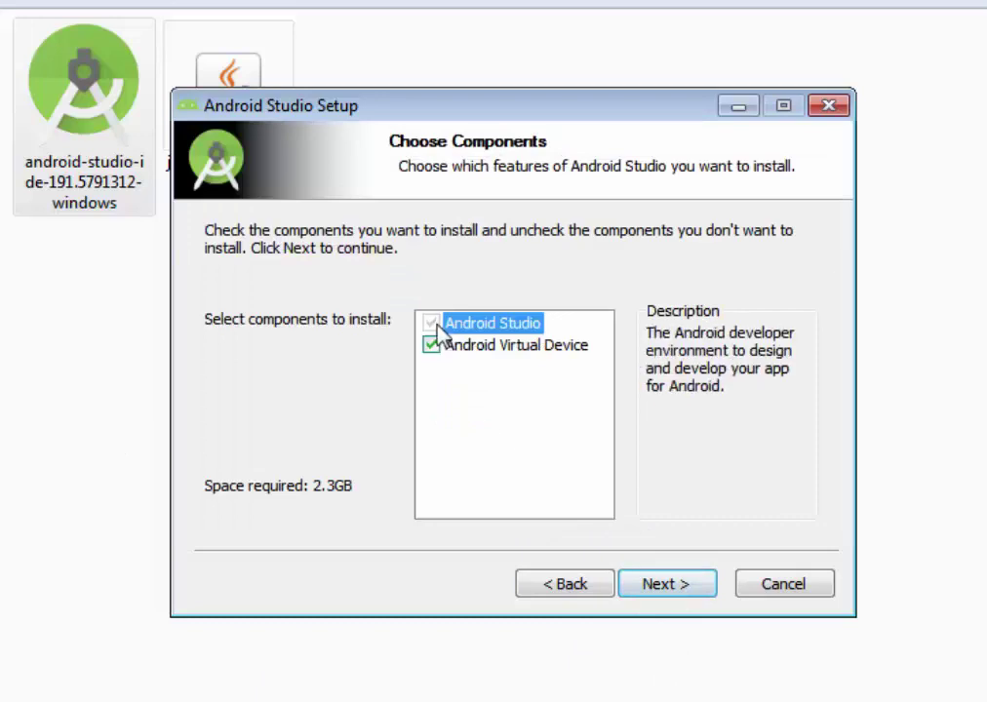
mouse_move(439, 359)
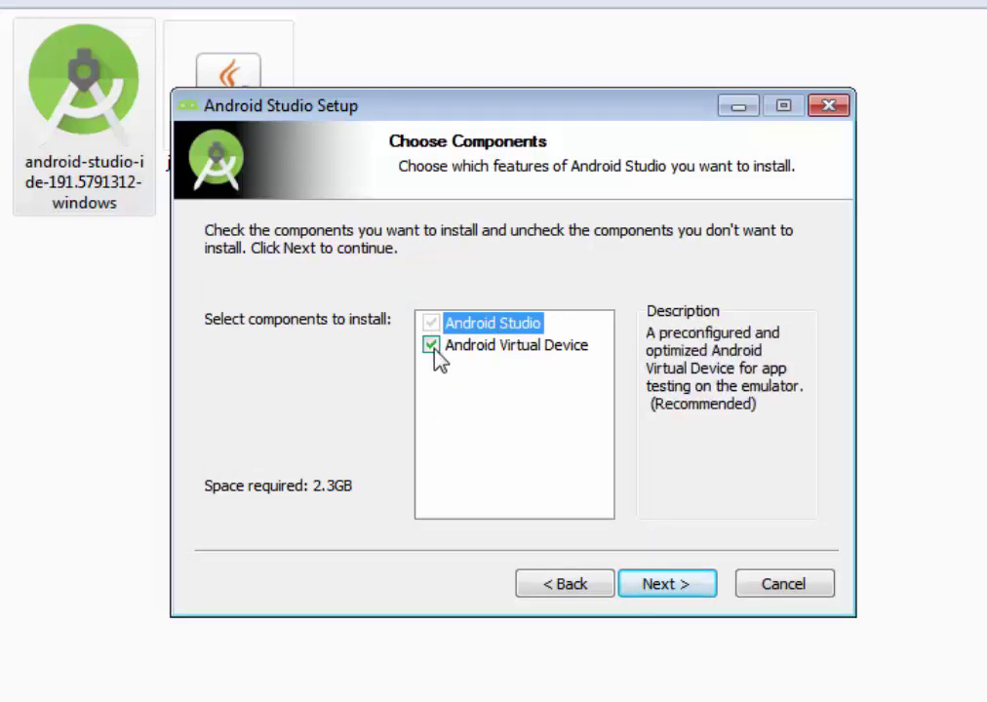
click(471, 351)
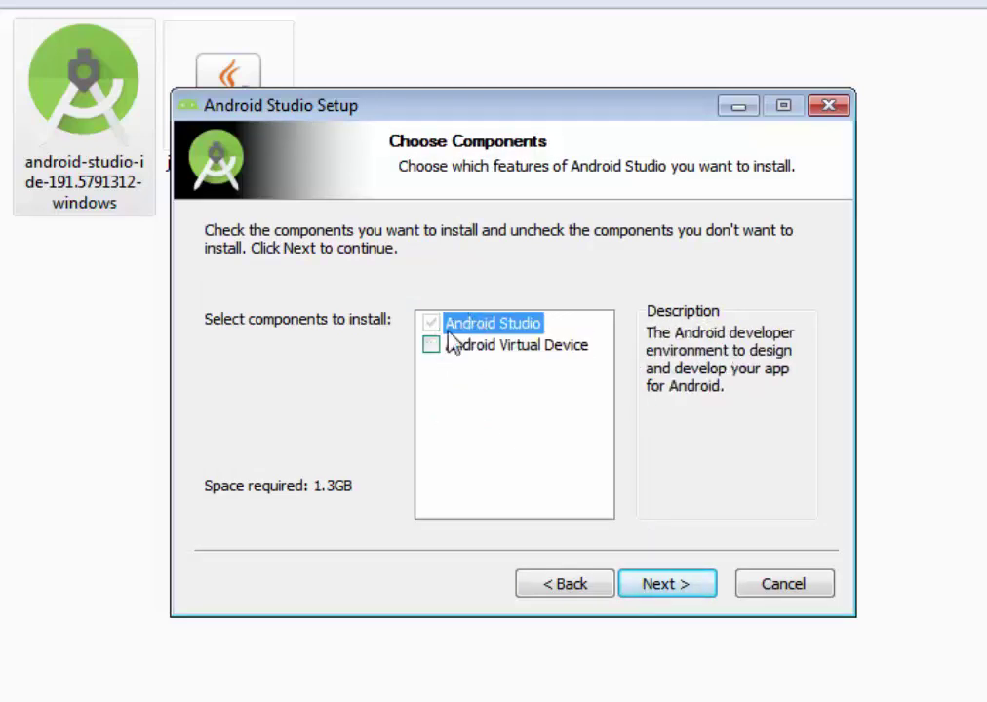
click(437, 344)
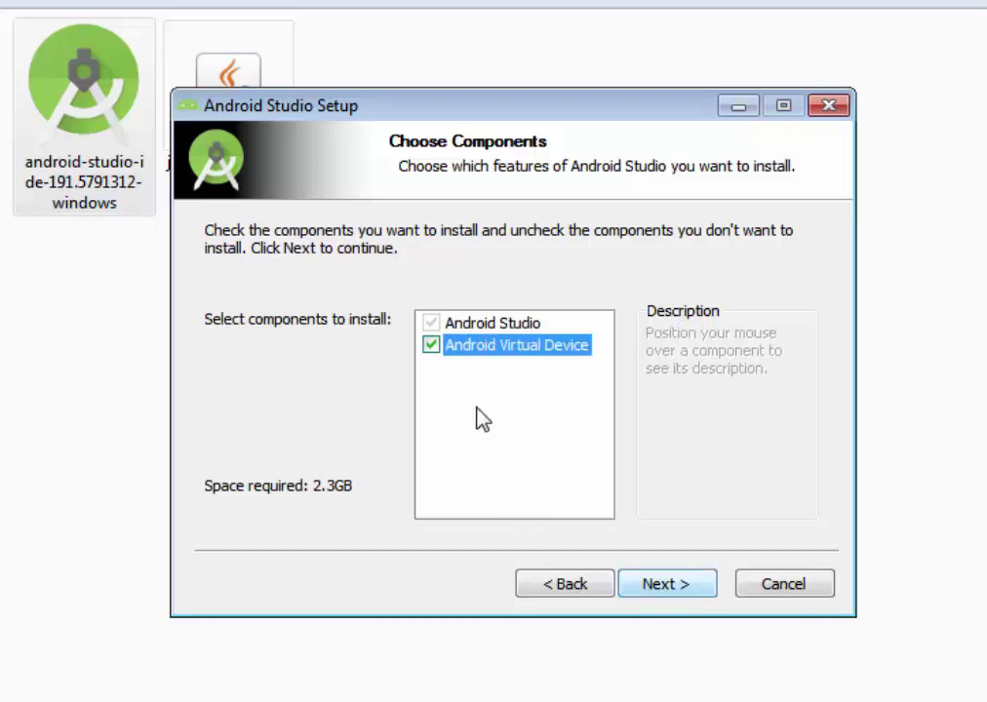
mouse_move(438, 359)
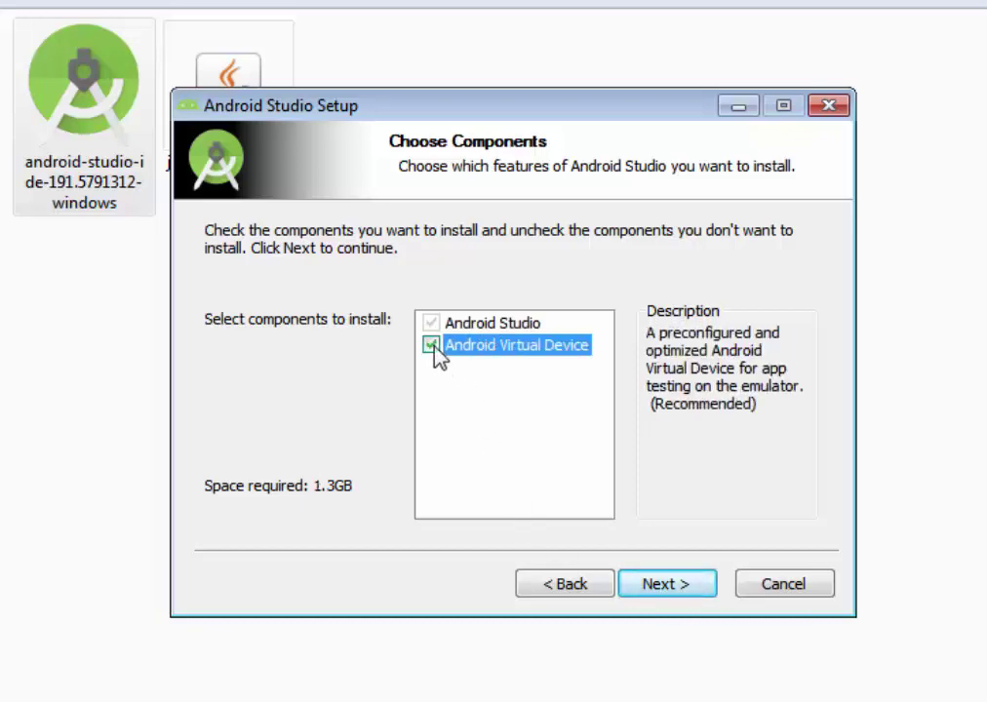
click(430, 347)
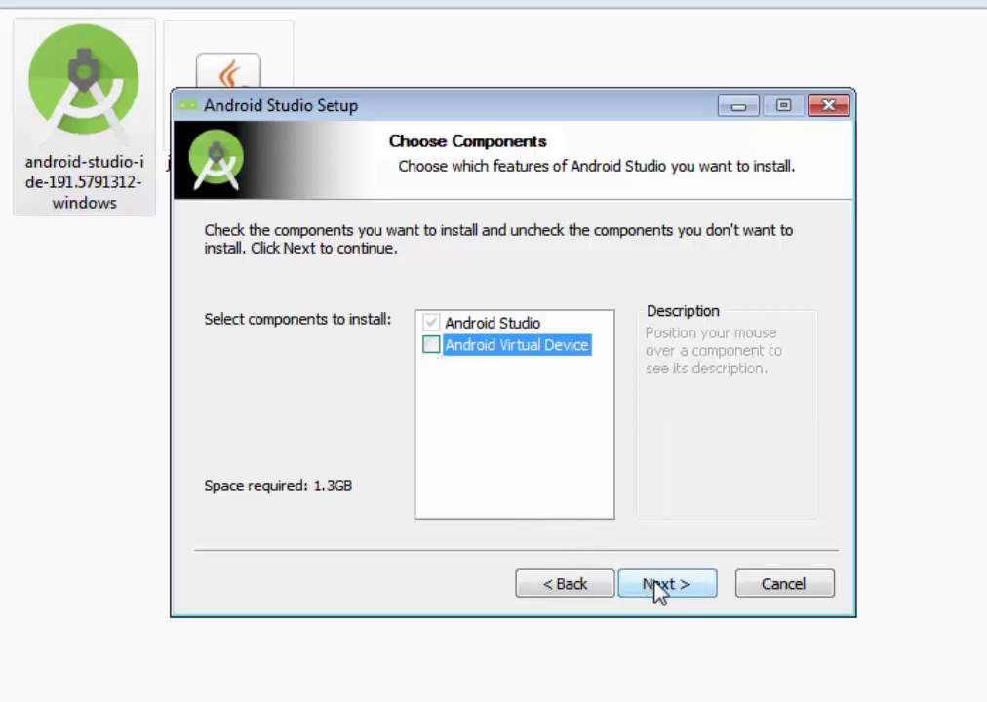
click(512, 326)
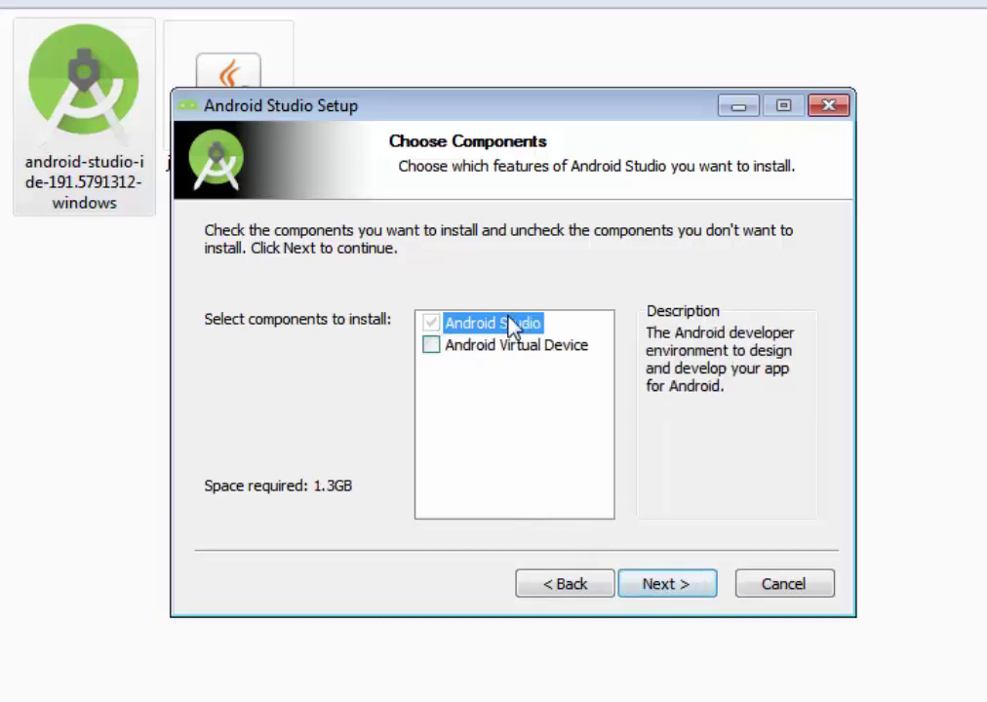
click(680, 588)
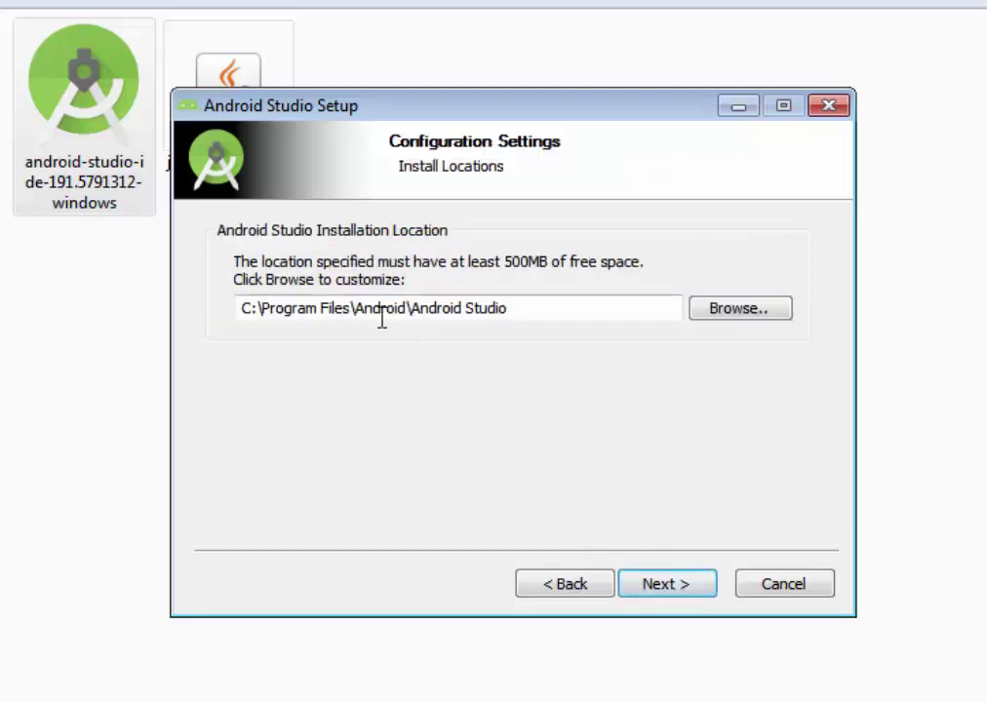
Install Android Studio with the default location and Start Menu folder, and finish setup with Start Android Studio enabled.
click(667, 587)
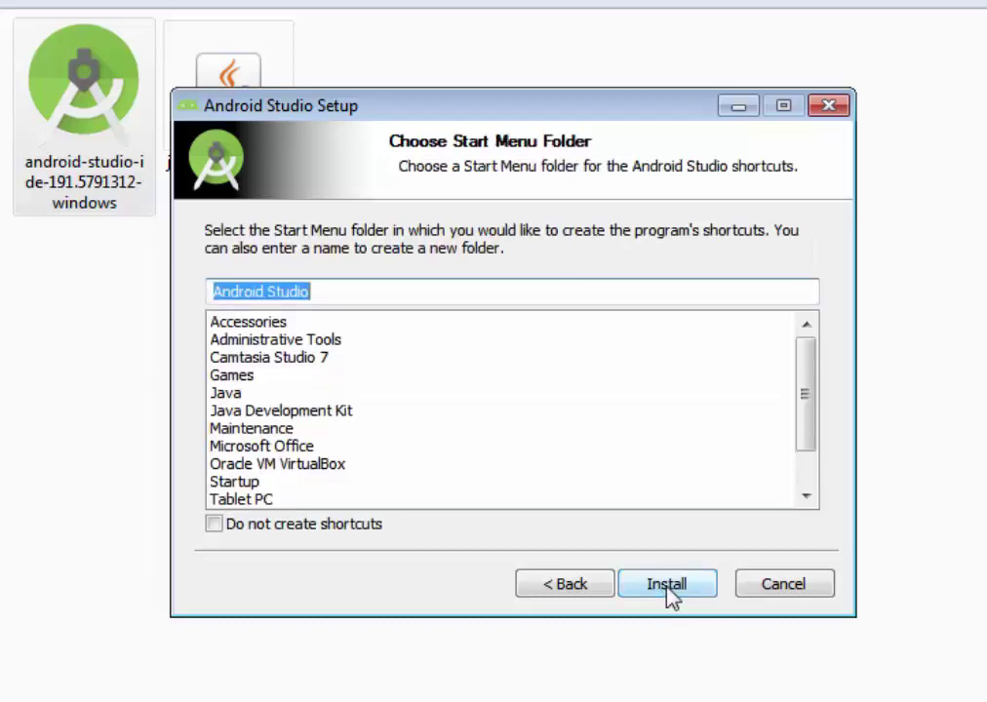
click(669, 588)
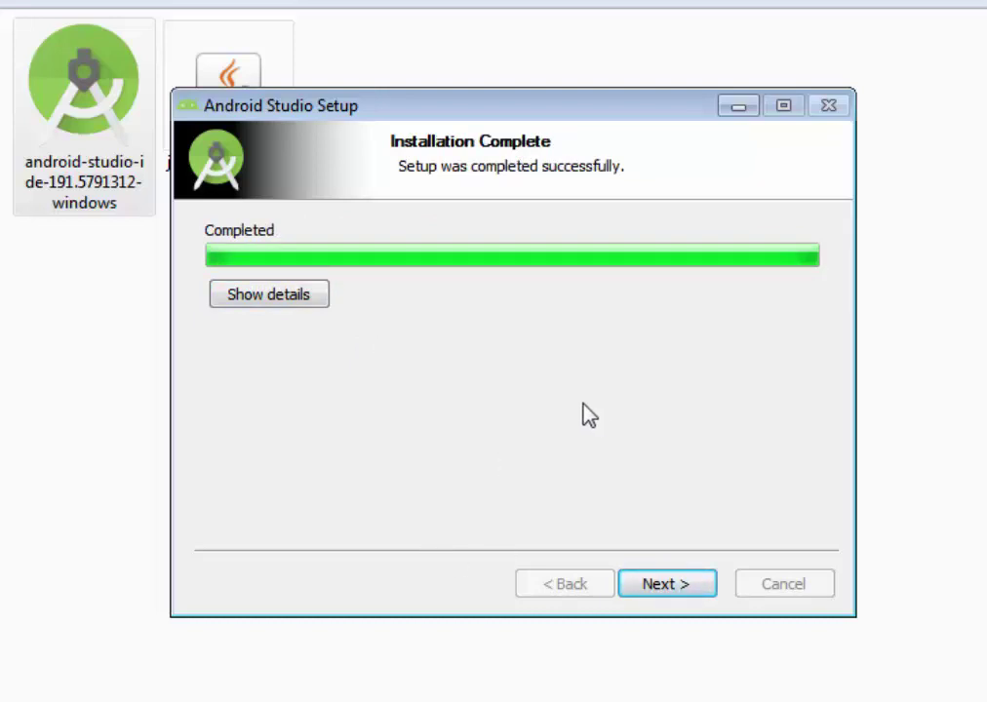
click(694, 597)
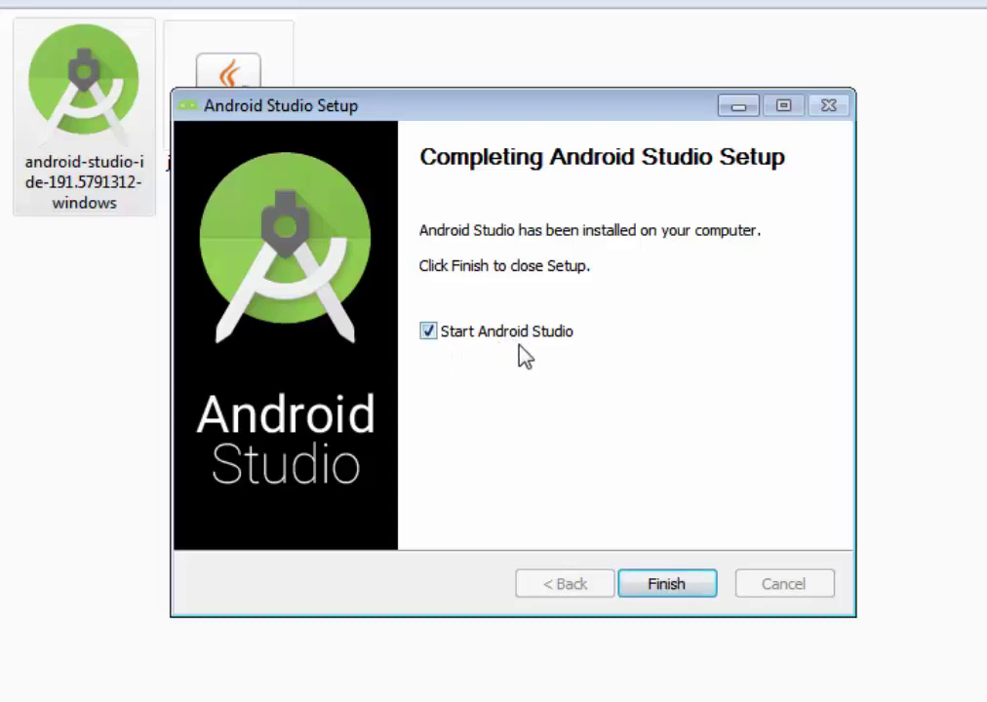
click(670, 588)
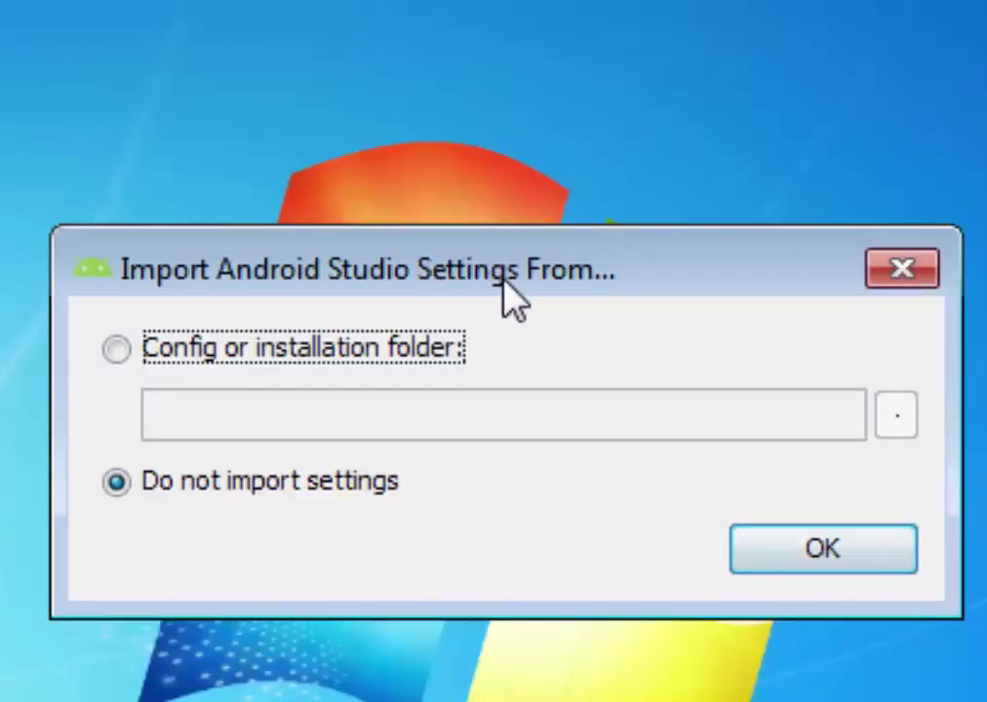
Start Android Studio without importing settings and accept the Light UI theme in the setup wizard.
drag(502, 271, 553, 216)
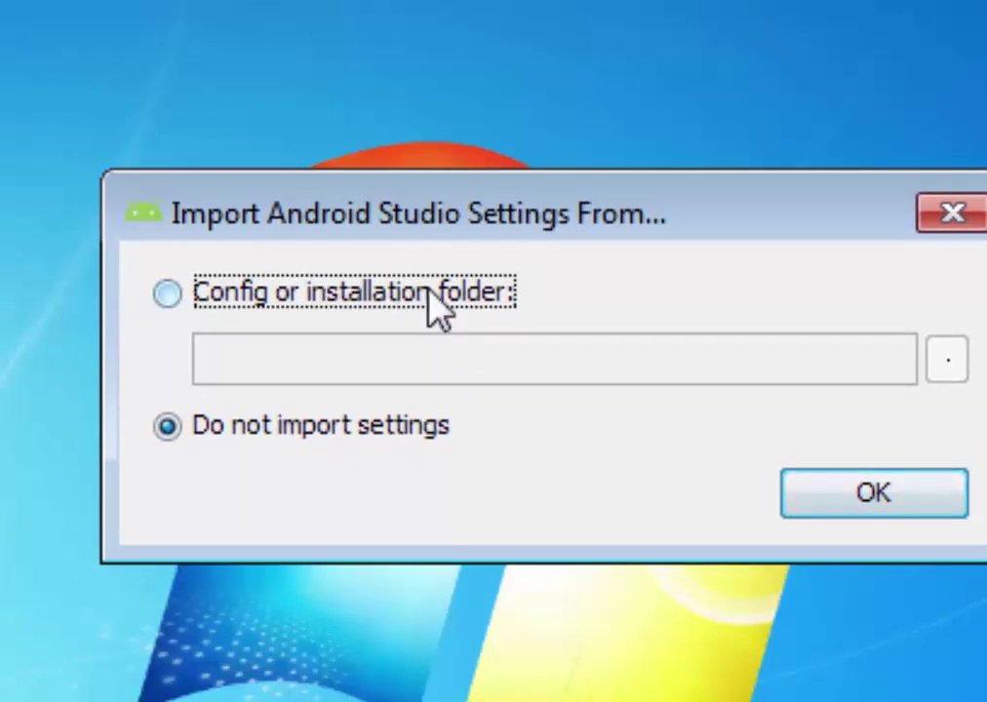
click(473, 302)
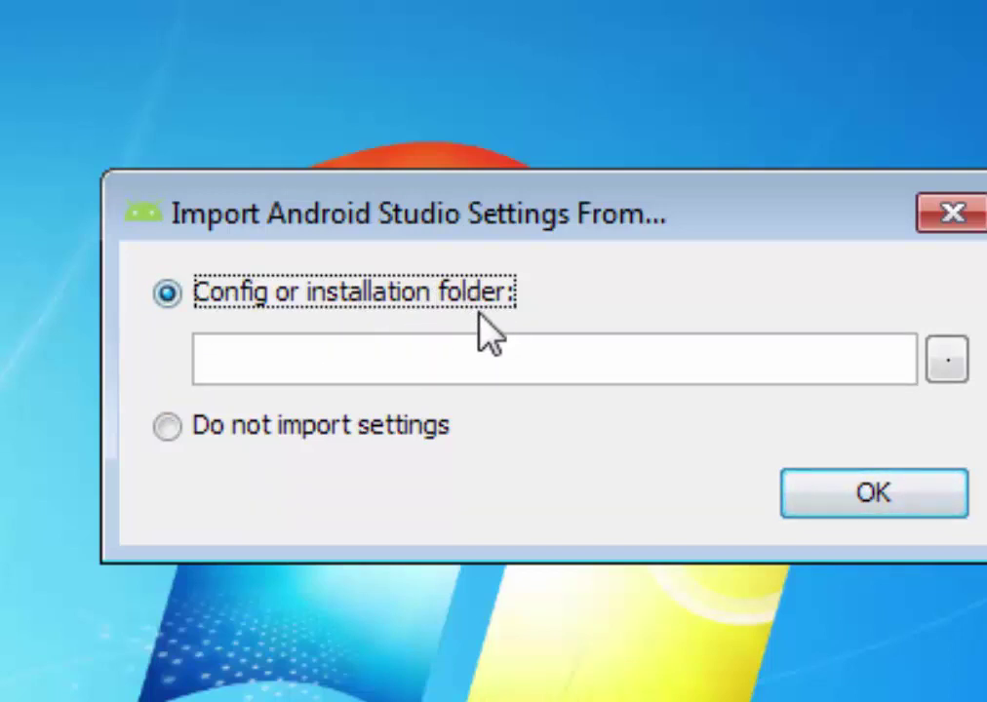
click(200, 426)
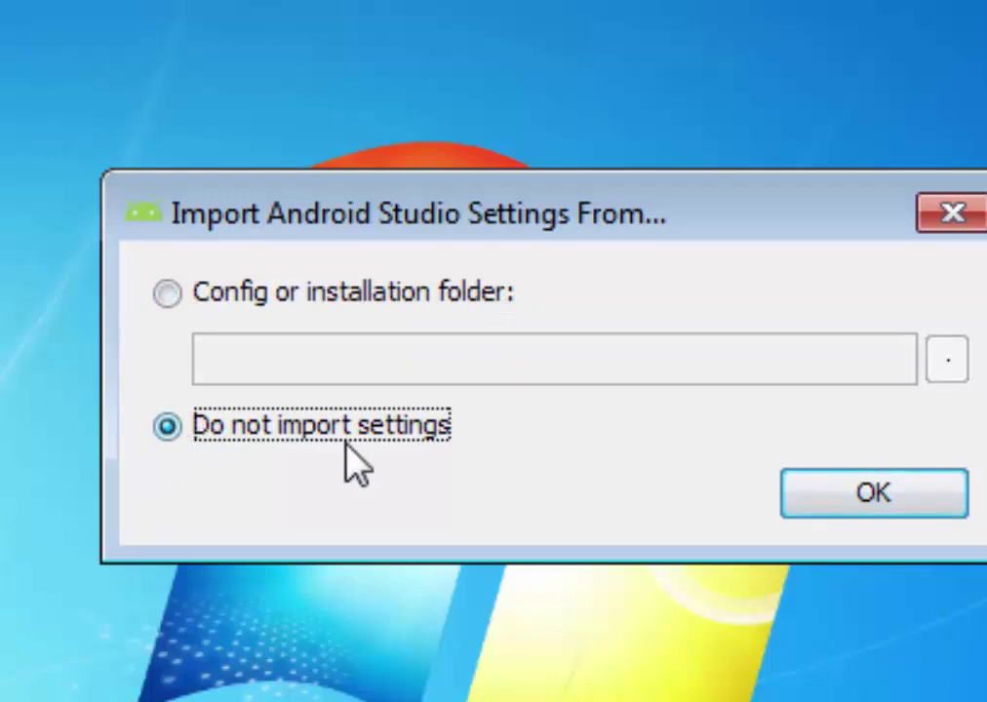
click(883, 499)
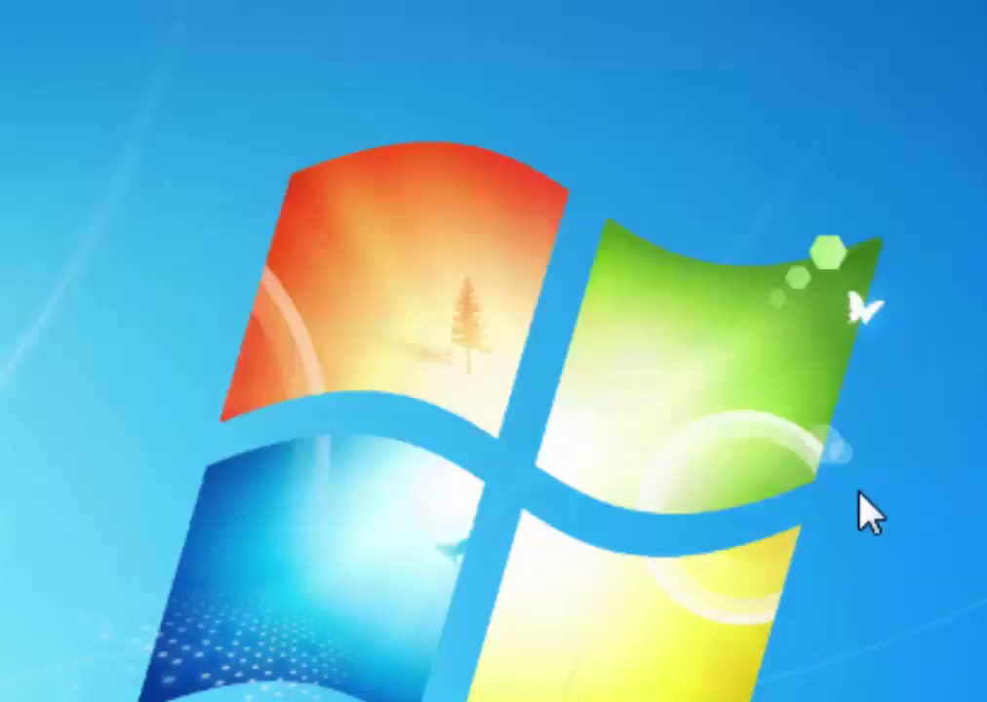
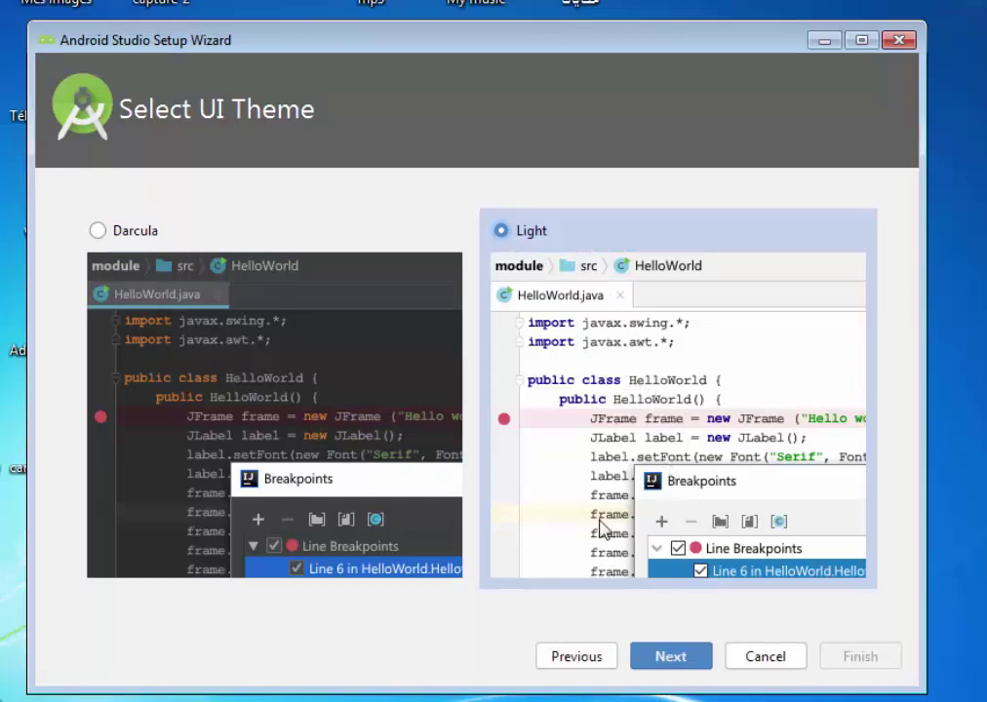
click(686, 659)
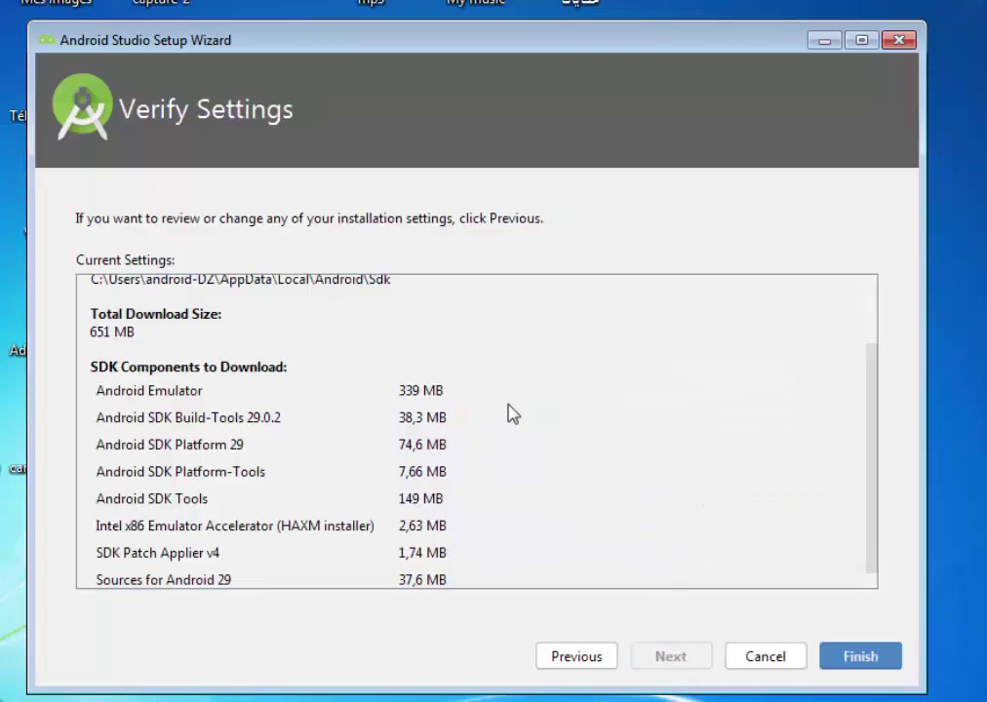
Review the setup type, SDK folder, total download size and SDK components in the Verify Settings summary.
drag(865, 462, 876, 334)
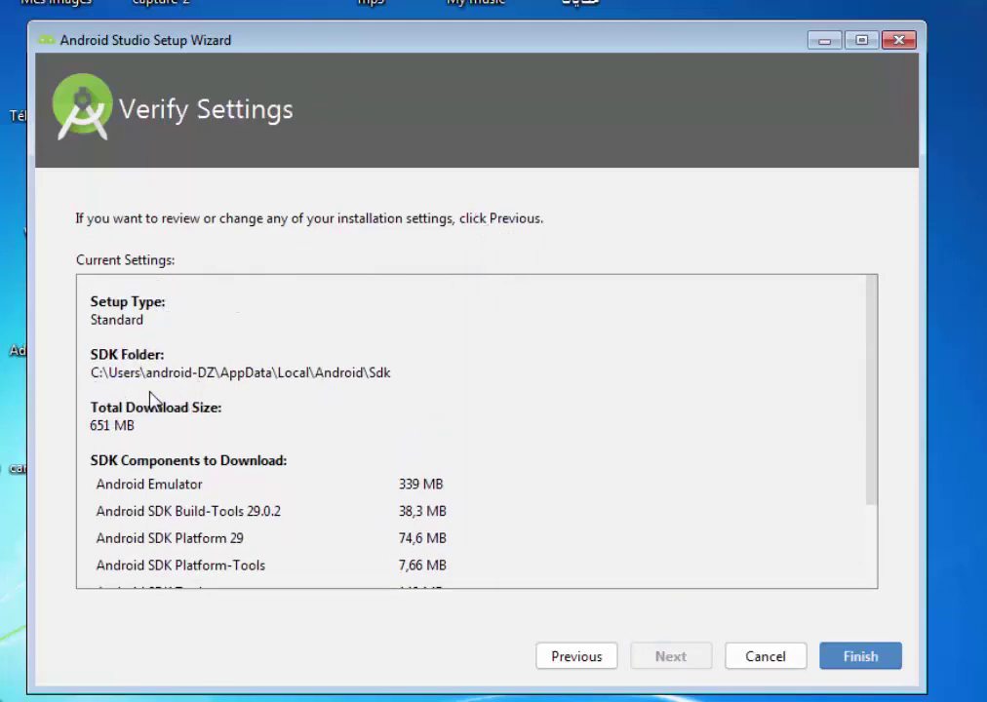
drag(151, 374, 182, 376)
drag(109, 377, 177, 376)
click(176, 376)
drag(243, 386, 392, 382)
click(262, 382)
double_click(254, 385)
click(292, 388)
drag(873, 339, 878, 465)
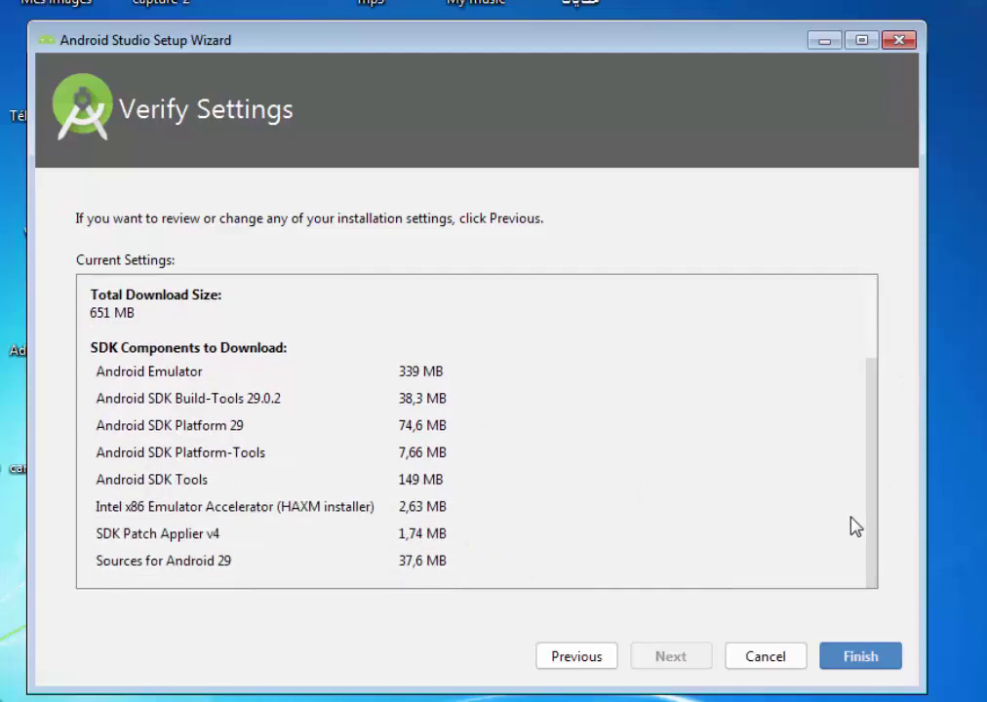
drag(446, 479, 90, 295)
click(442, 426)
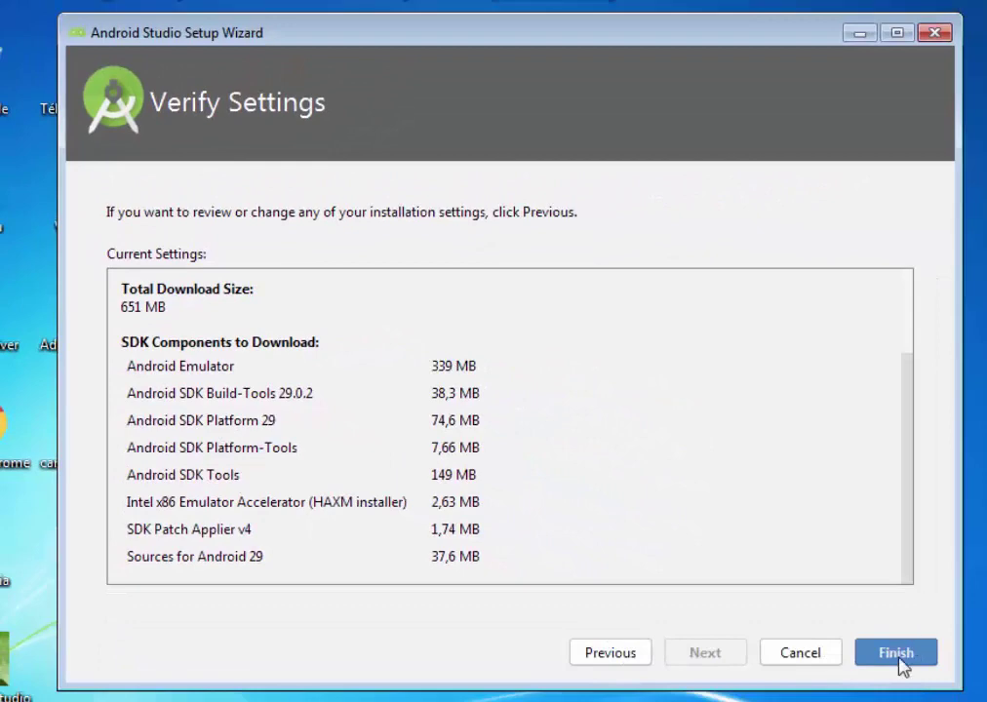
Confirm the verified settings to download the SDK components, and show the details of the download progress.
click(897, 656)
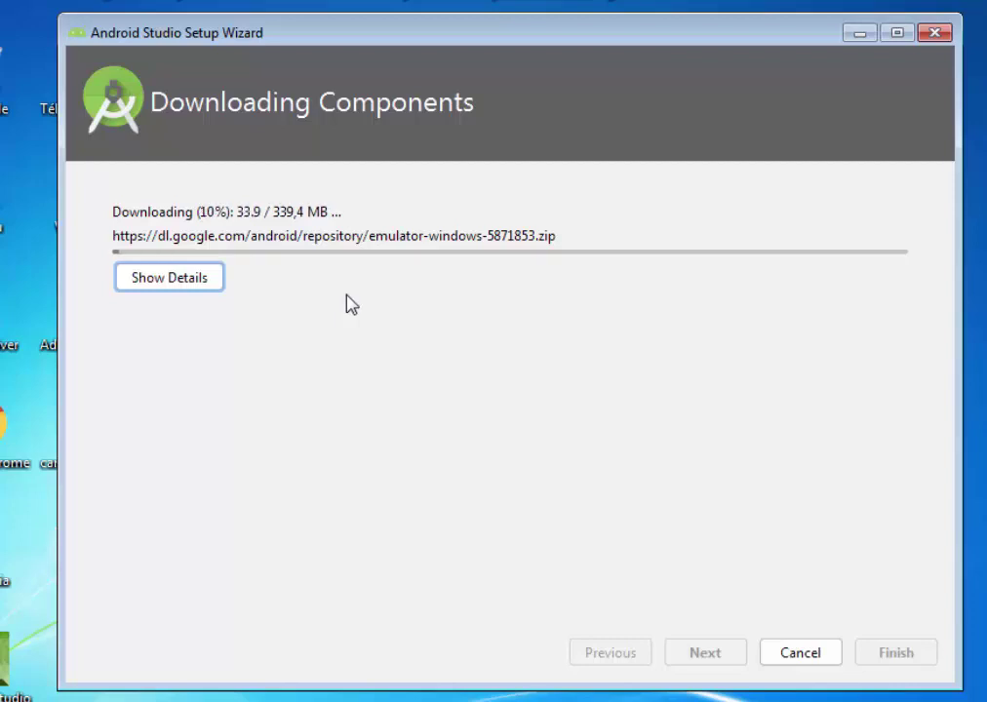
key(F9)
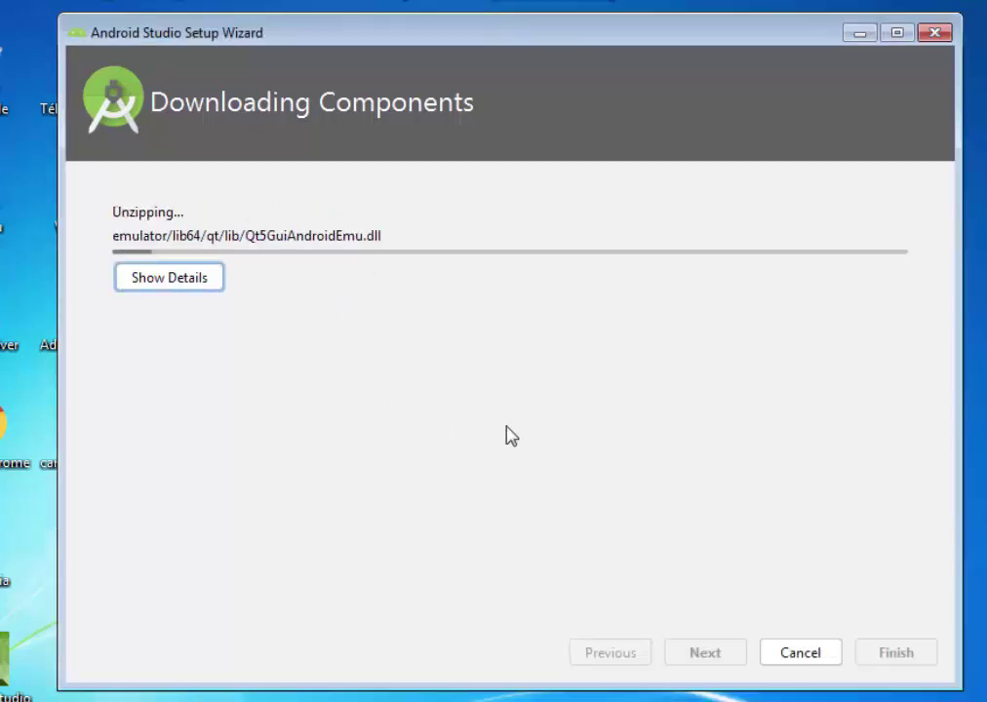
click(170, 282)
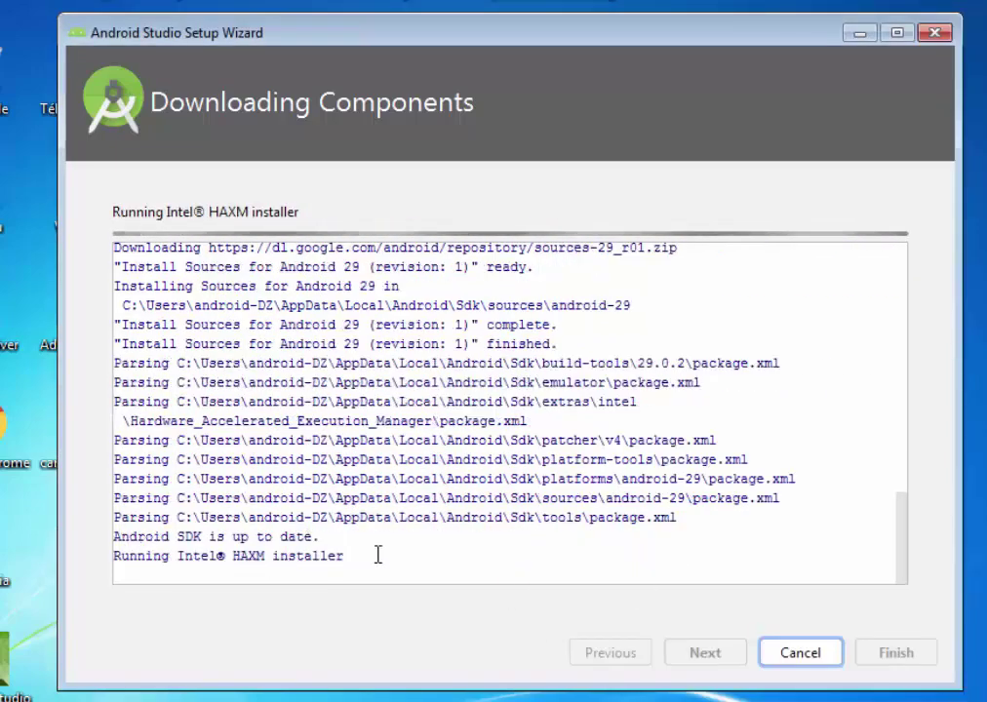
Check the final SDK log lines, dismiss the HAXM driver compatibility dialog, and finish the setup wizard.
drag(322, 536, 113, 542)
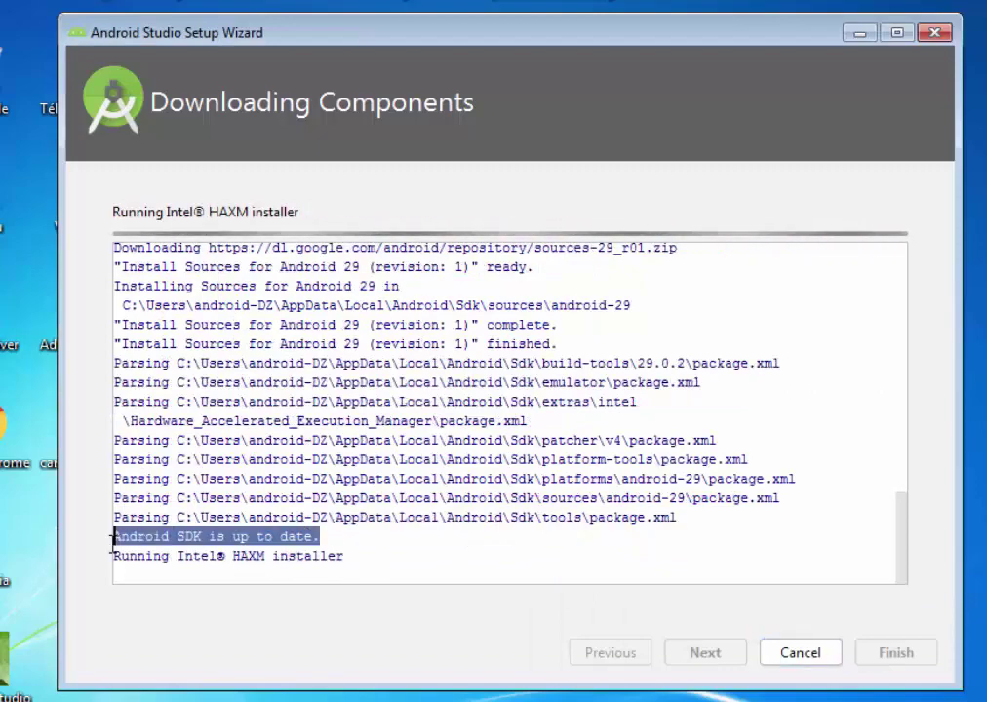
triple_click(152, 540)
click(338, 565)
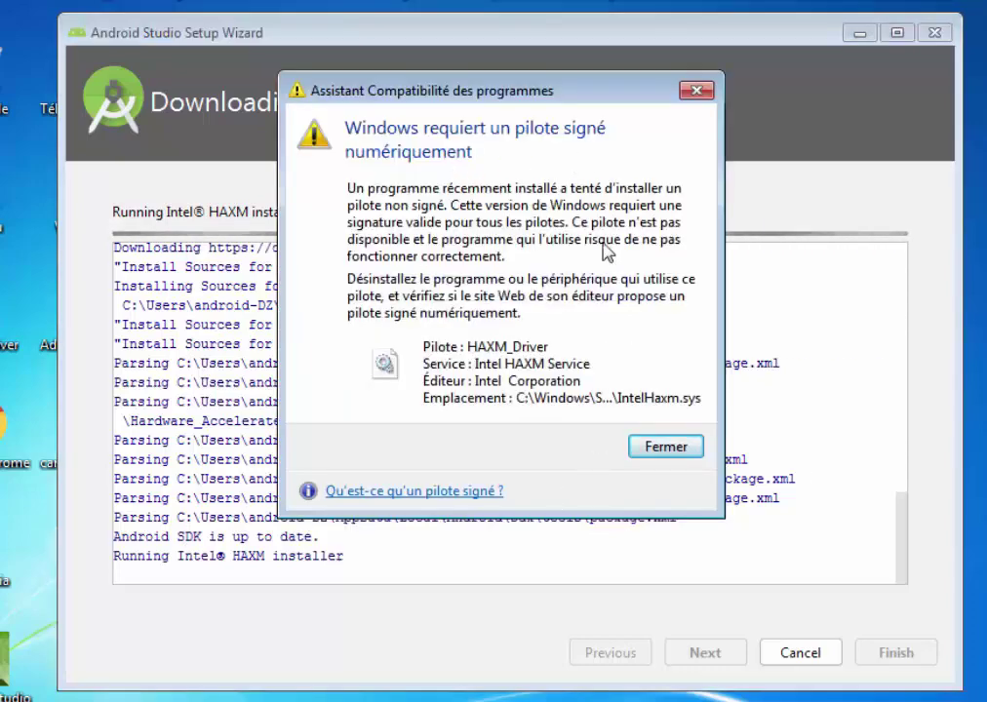
click(683, 451)
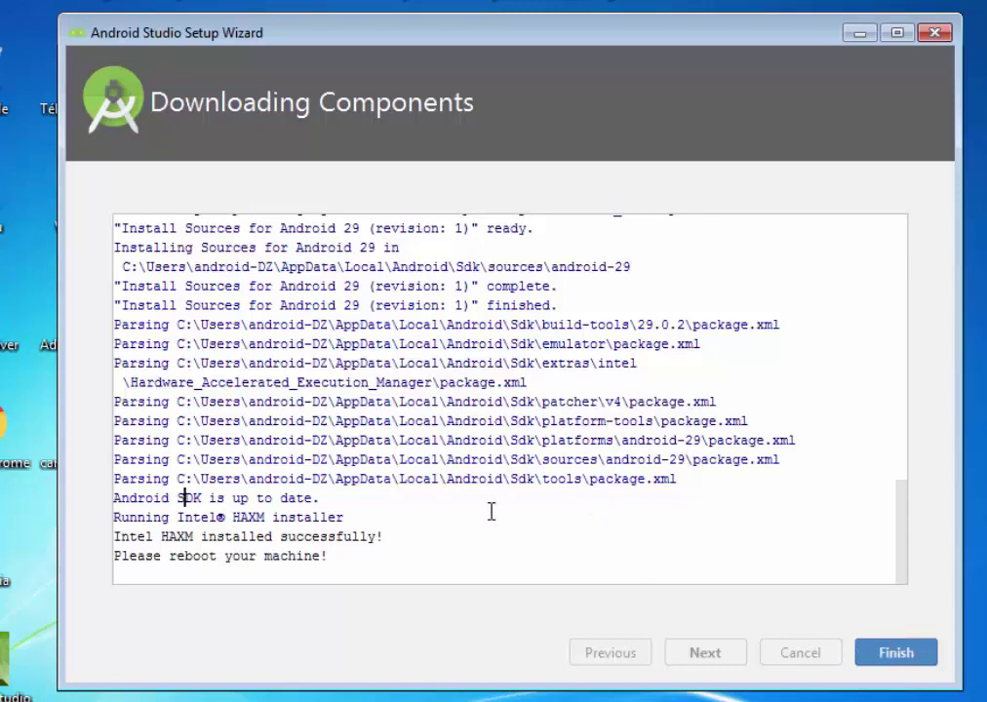
click(916, 657)
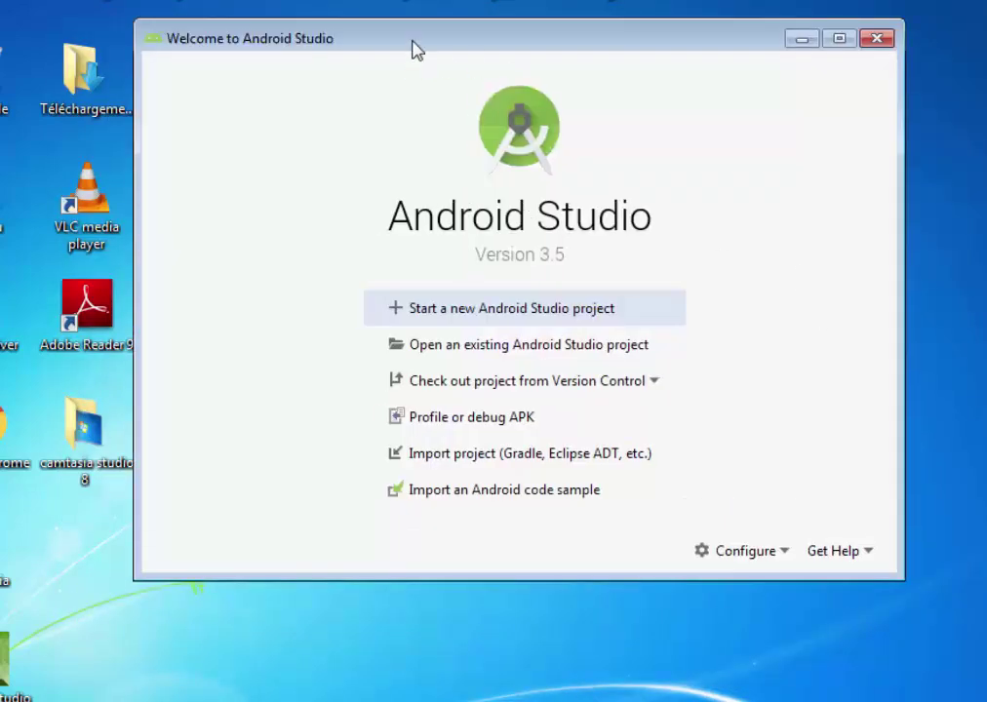
Open the SDK Manager from the welcome window and review the SDK platforms, SDK tools and update sites.
mouse_move(412, 46)
mouse_down()
mouse_move(429, 52)
mouse_move(410, 61)
mouse_up()
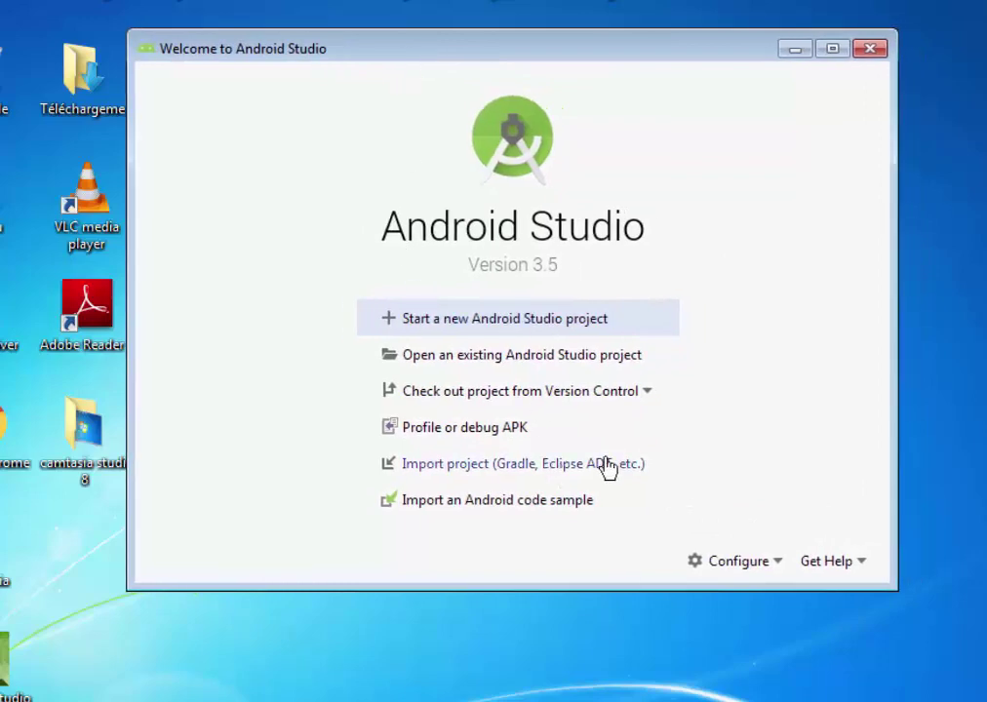
click(773, 566)
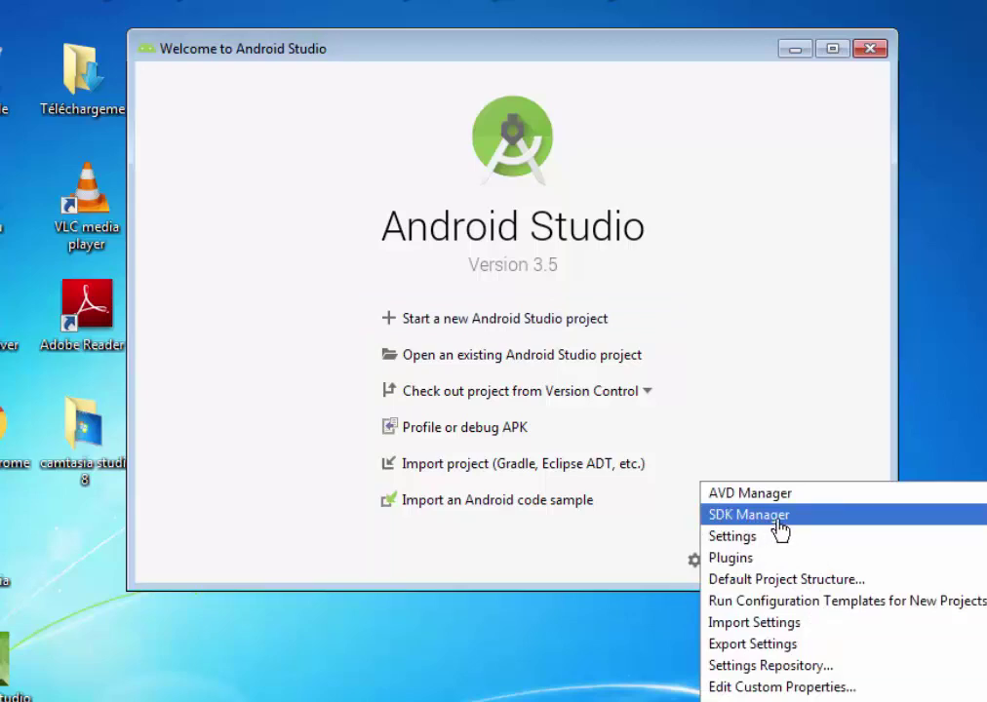
click(779, 521)
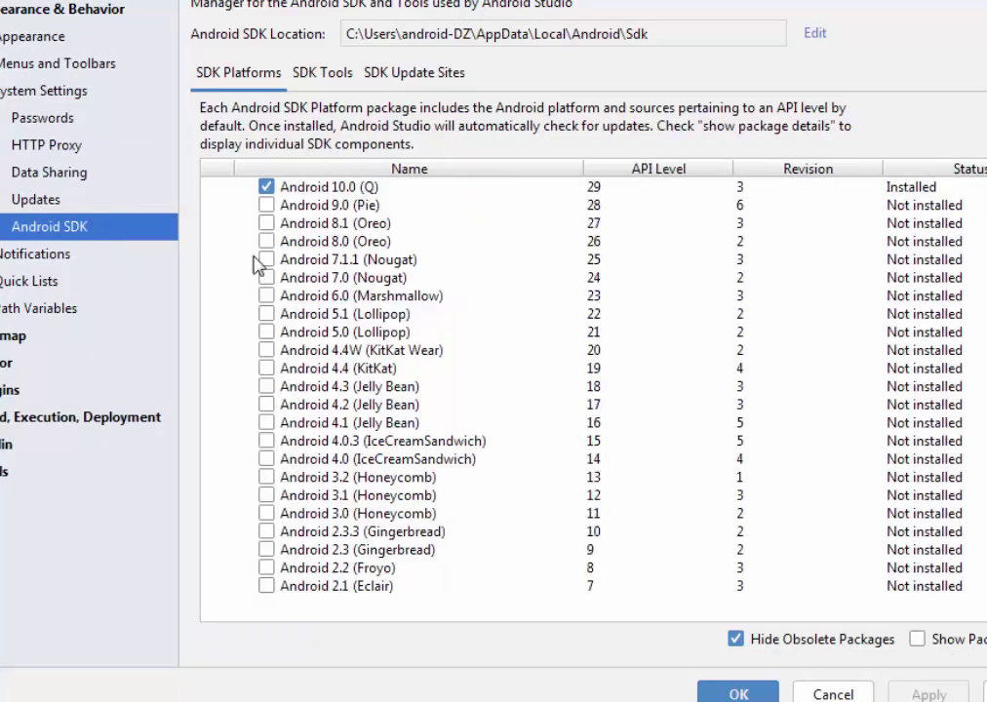
click(316, 192)
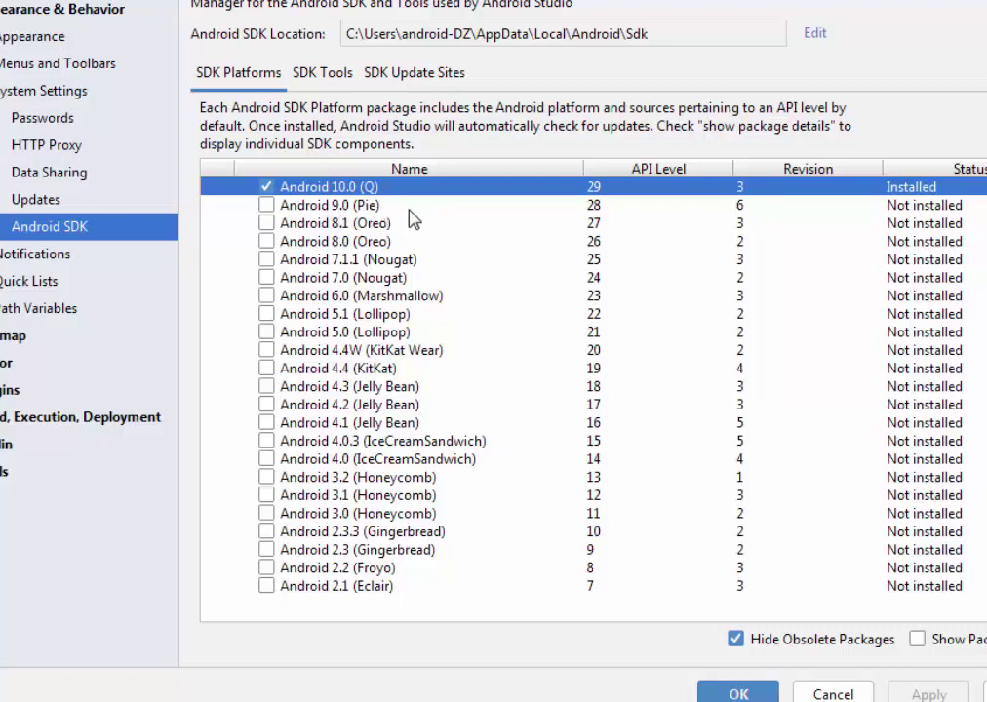
click(324, 76)
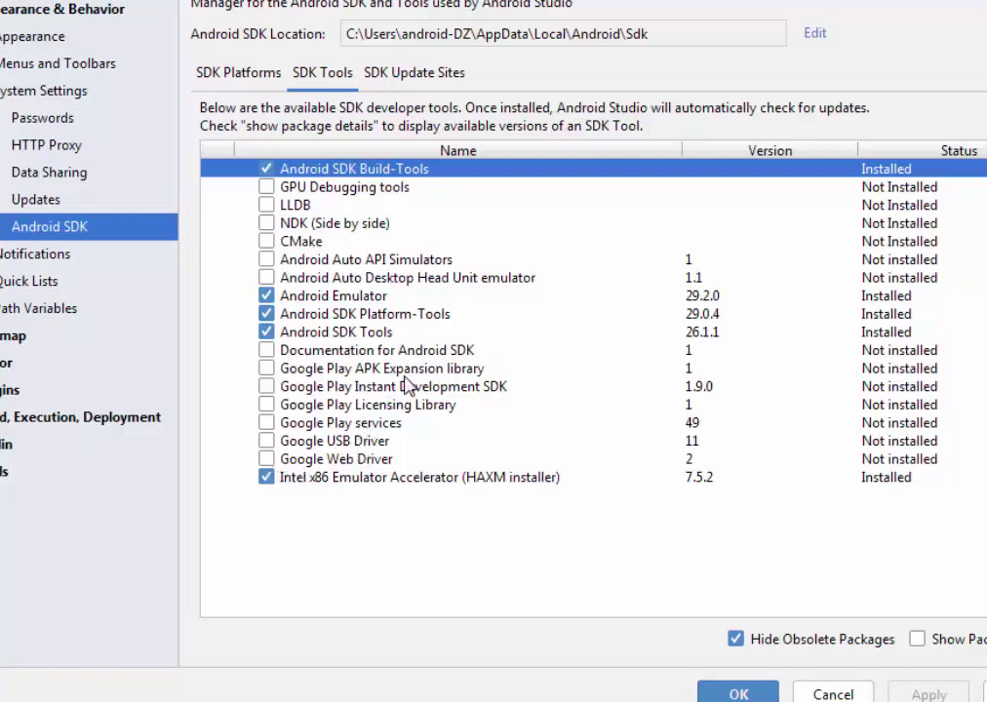
click(403, 75)
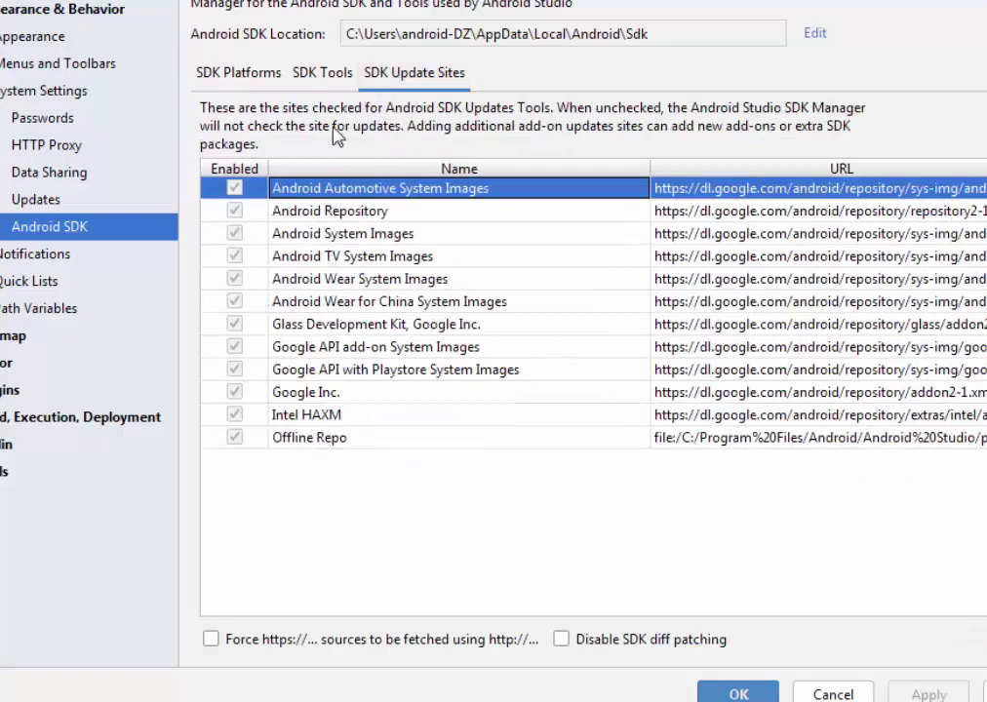
Select Google Web Driver, Google USB Driver, Google Play services and Google Play Licensing Library among the SDK tools for installation.
click(323, 74)
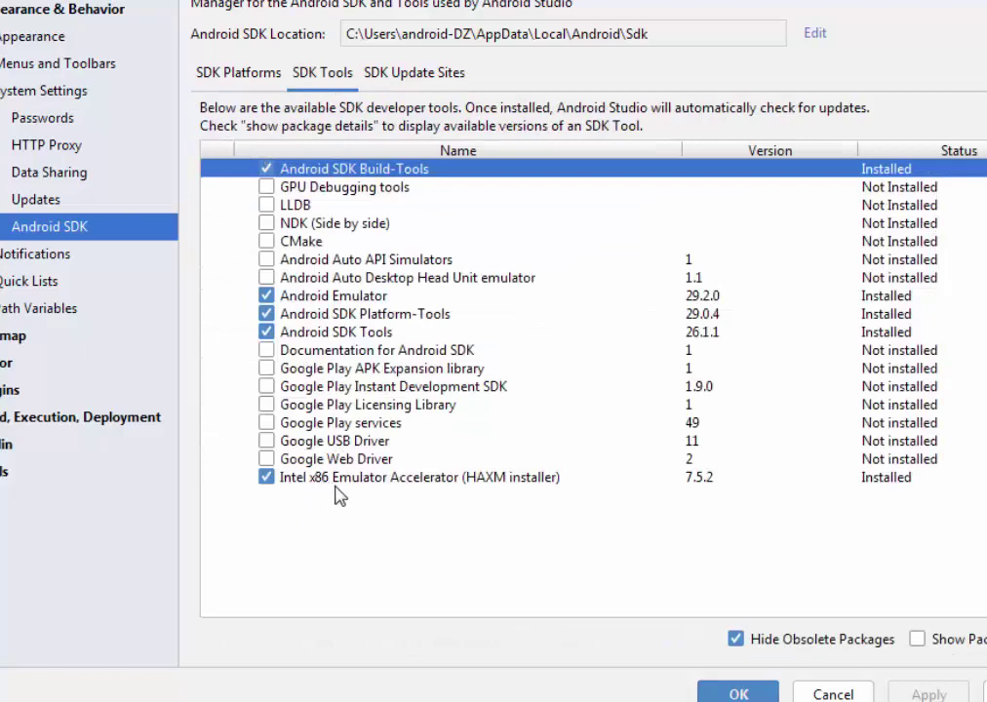
click(267, 460)
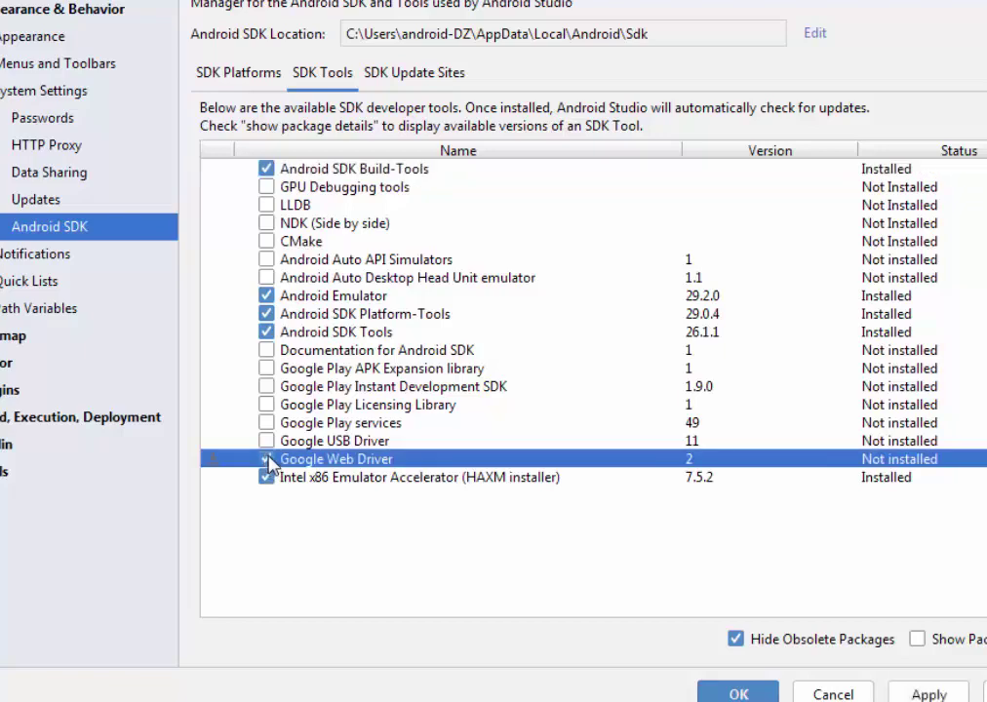
key(Up)
key(space)
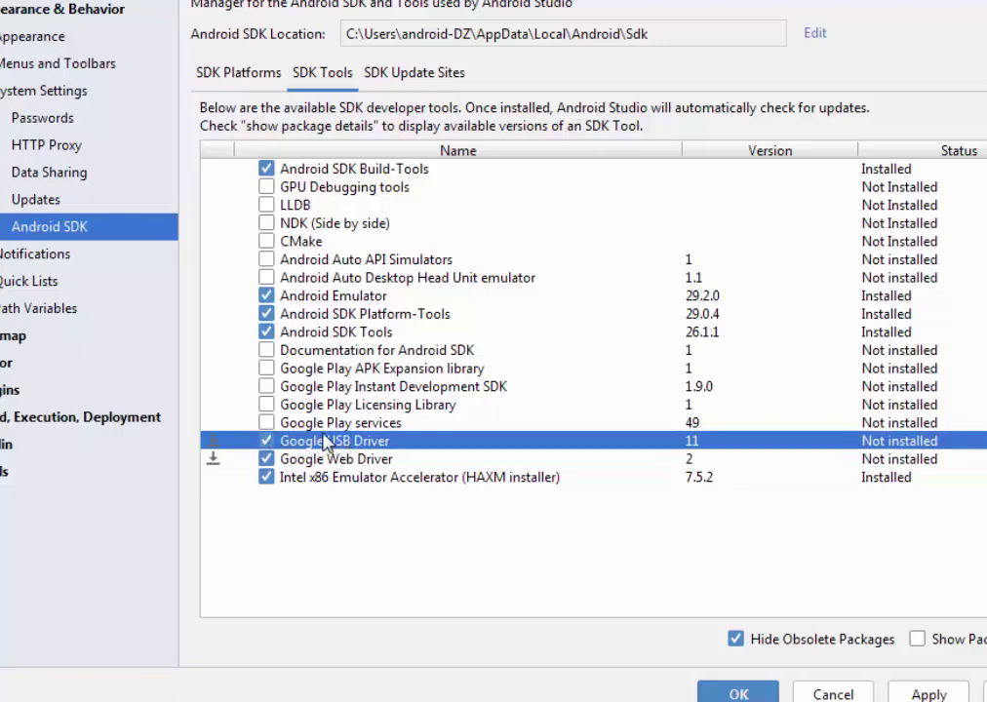
click(265, 423)
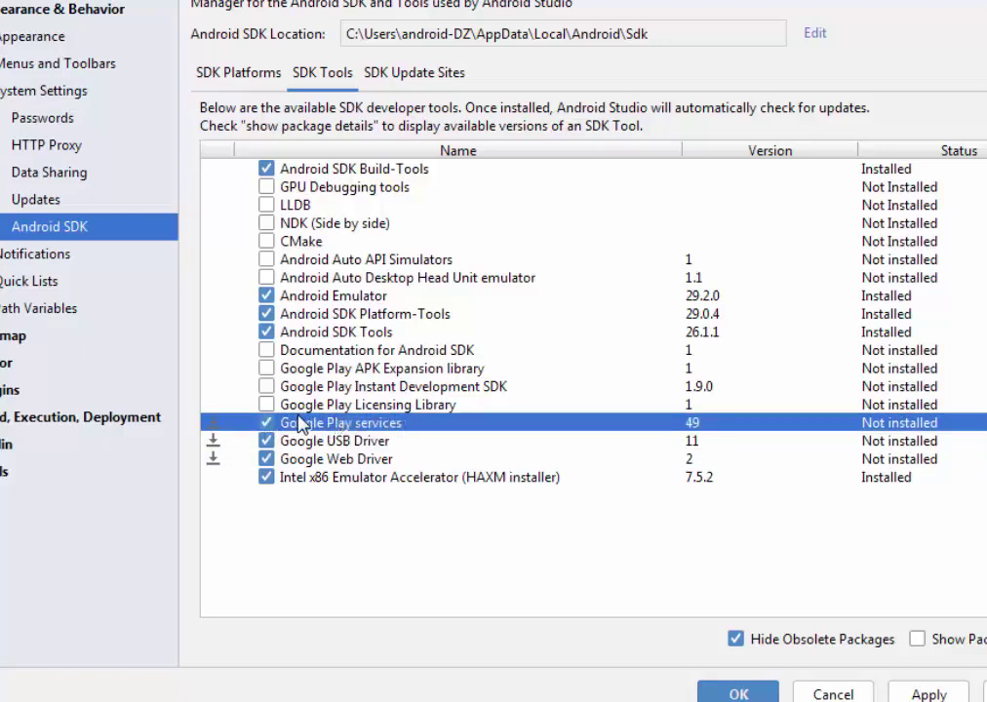
click(265, 405)
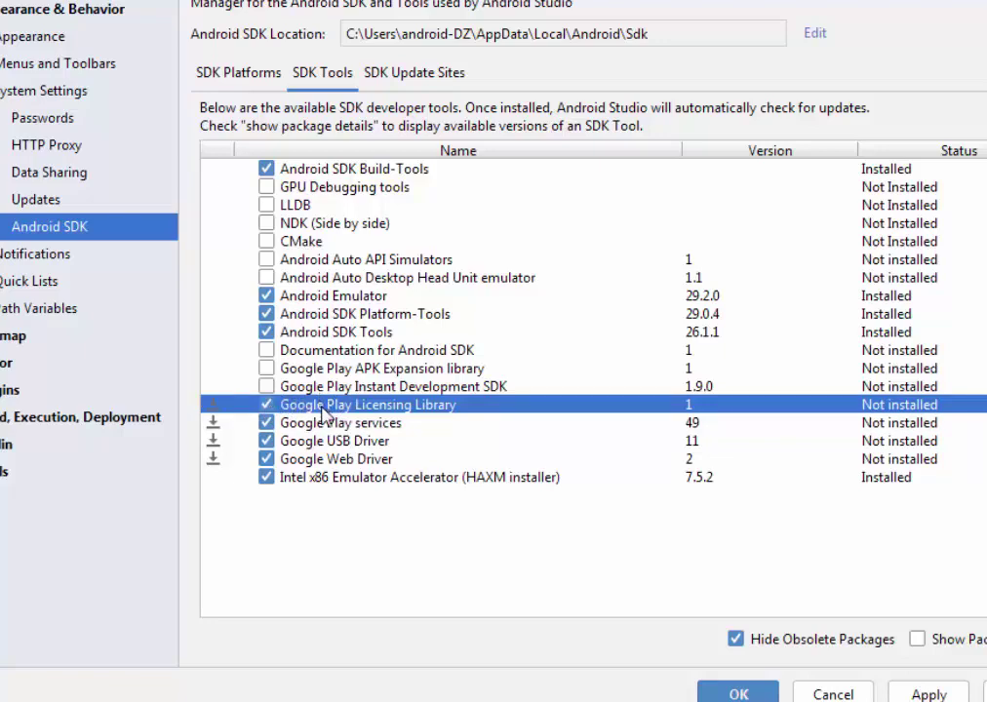
Apply the SDK tool selection, accept the android-sdk-license, and install the selected components through to the end of the installer.
click(938, 694)
click(461, 424)
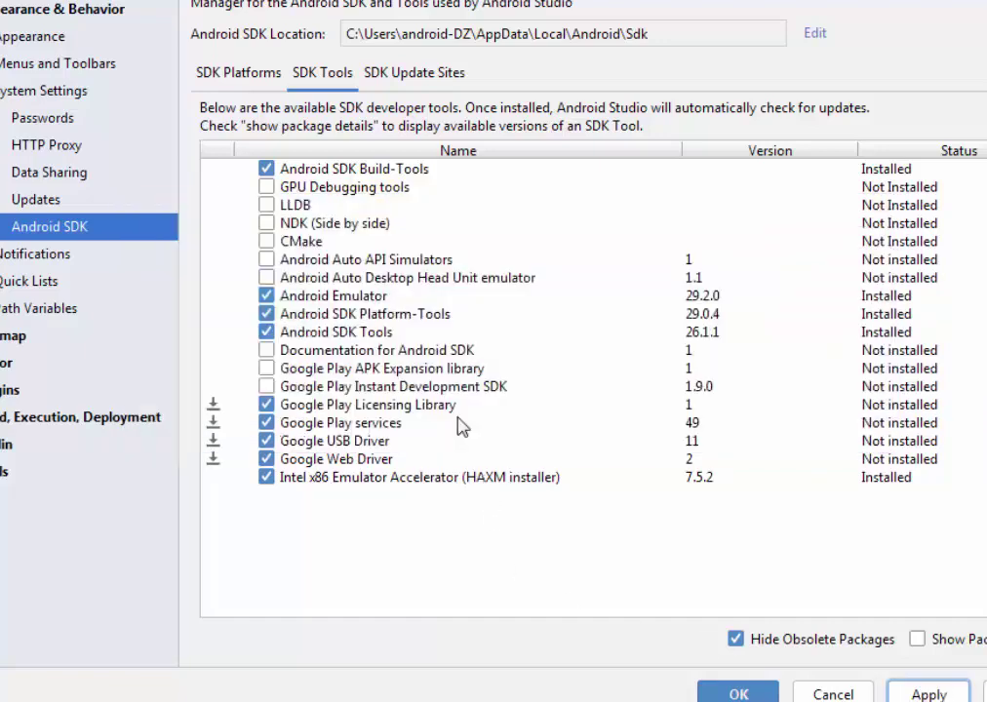
click(527, 601)
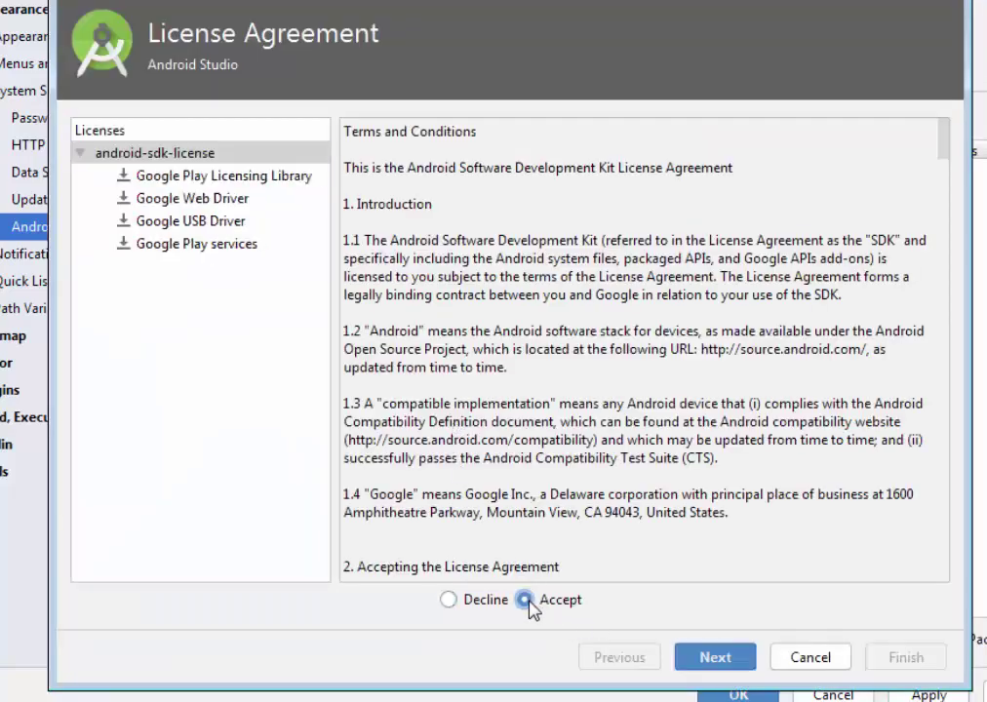
click(715, 657)
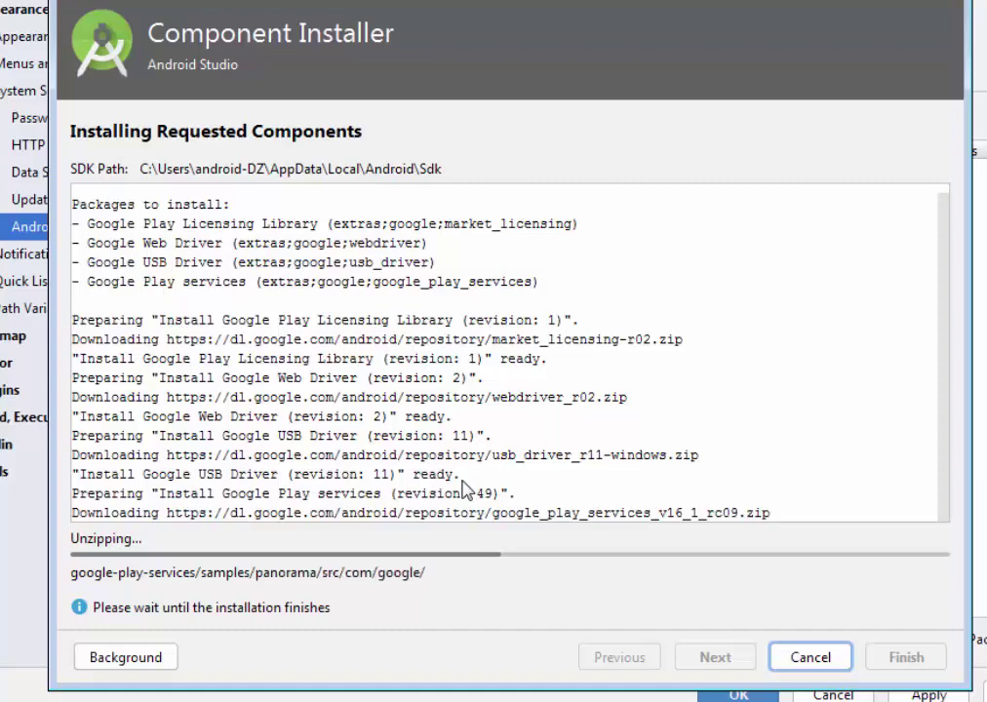
key(Return)
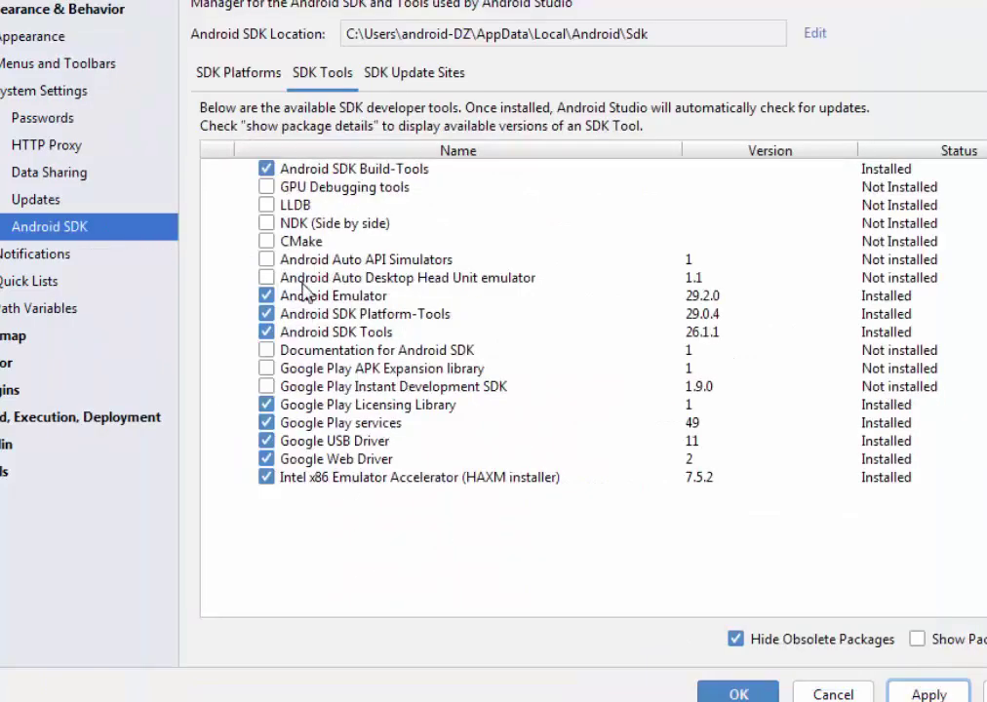
click(266, 386)
click(266, 367)
click(266, 350)
click(889, 692)
click(462, 417)
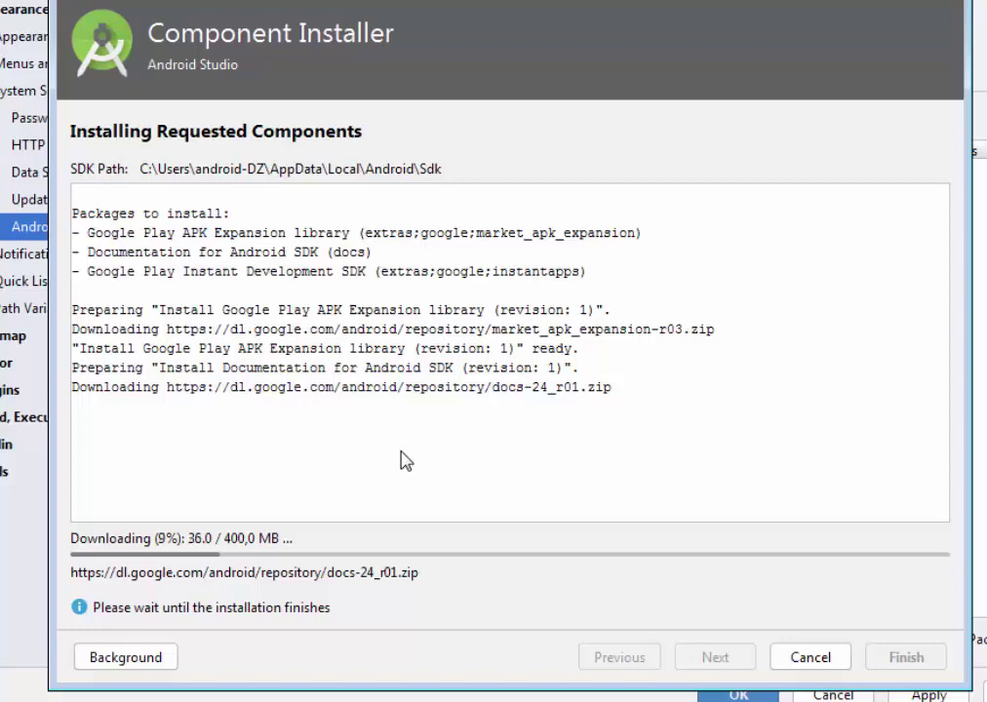
click(810, 657)
Start installing only the Google Play Instant Development SDK and send its installation to the background.
click(269, 385)
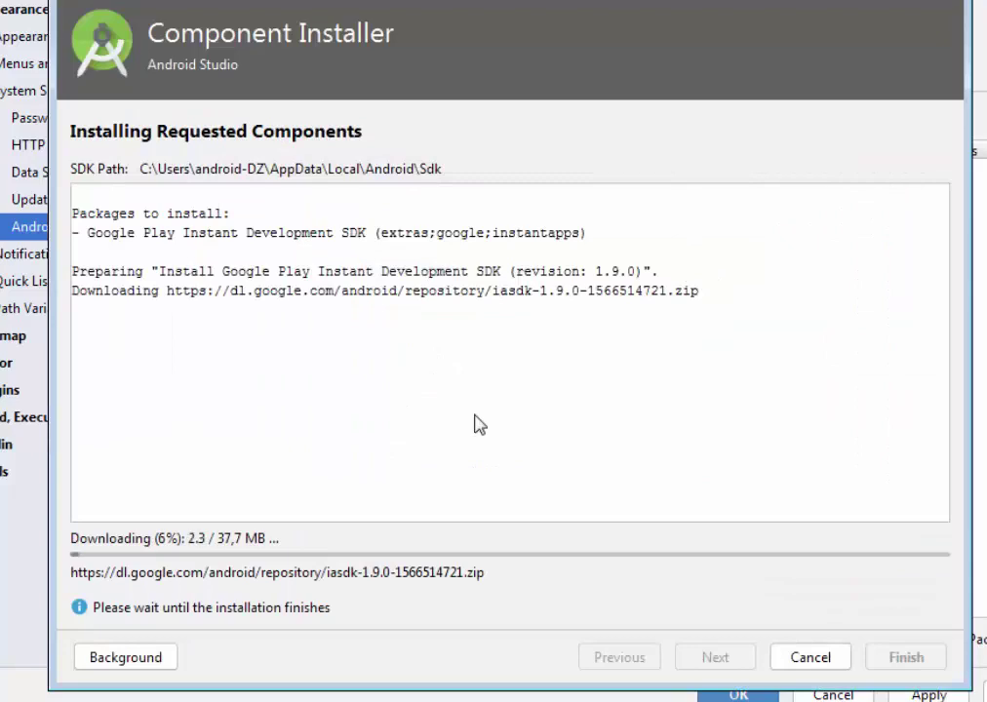
click(127, 658)
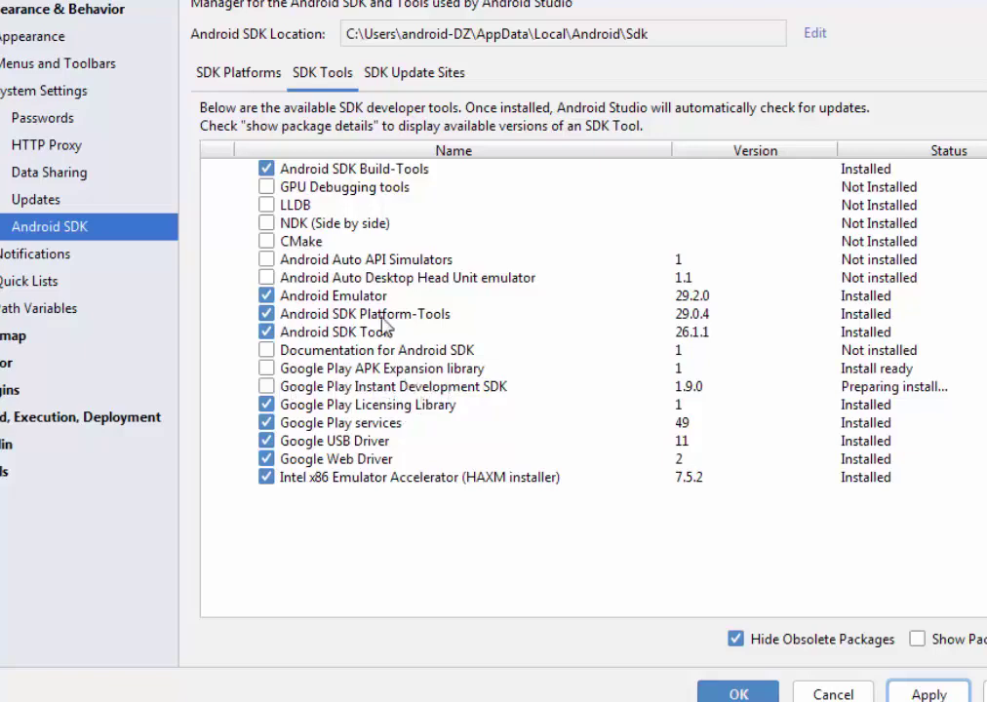
Install the Android 9.0 (Pie) SDK platform, API level 28, and close the component installer when it finishes.
click(251, 84)
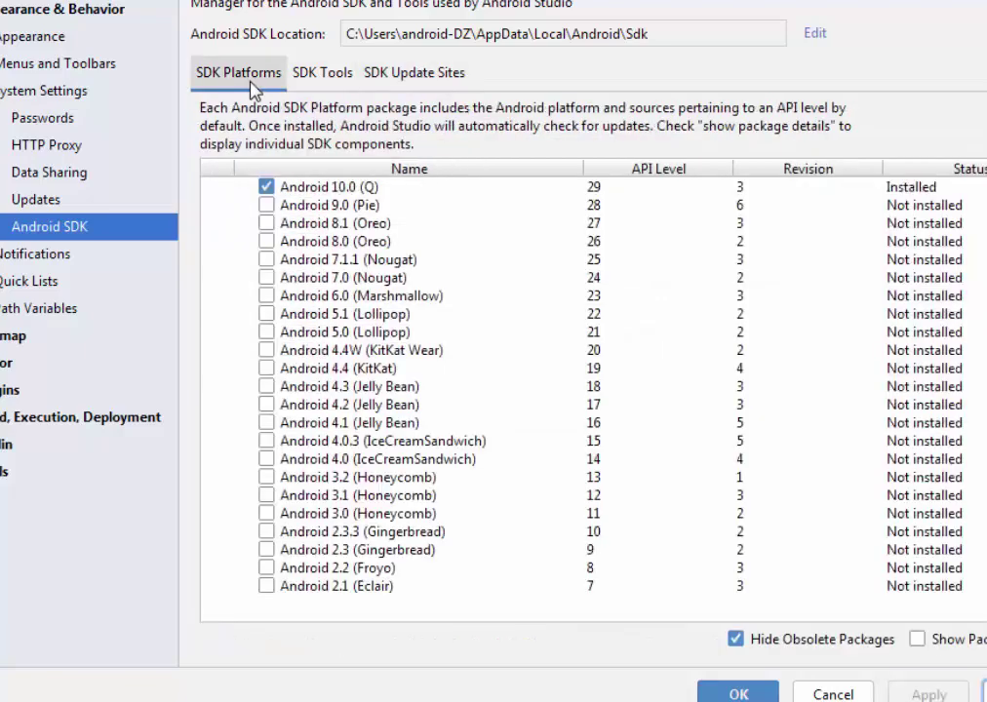
click(278, 225)
click(265, 208)
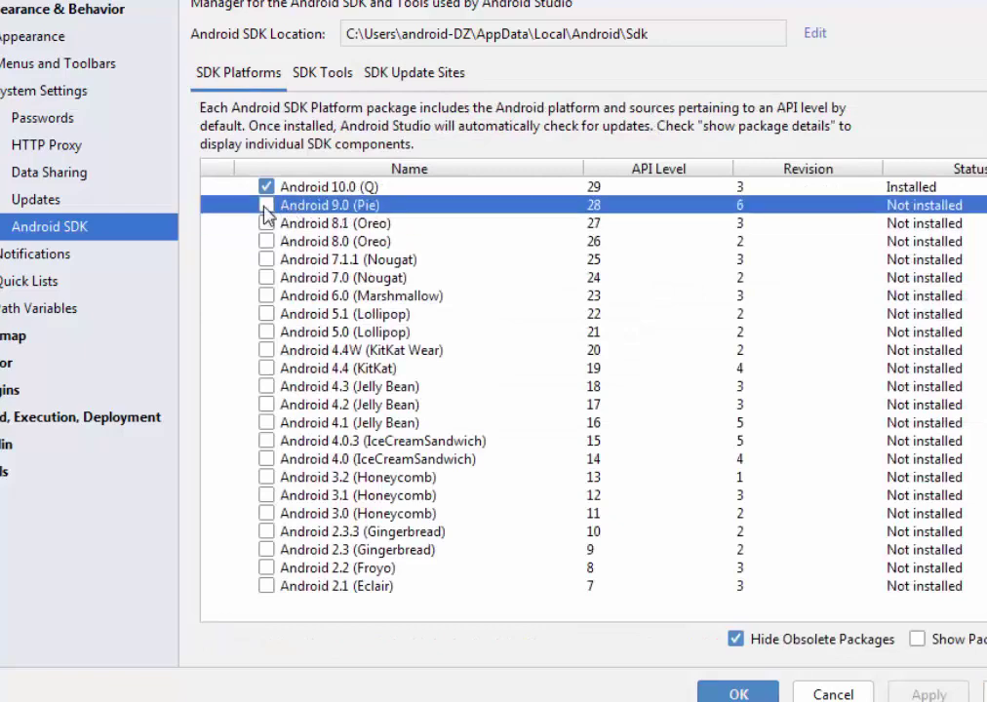
click(267, 206)
click(738, 692)
click(462, 434)
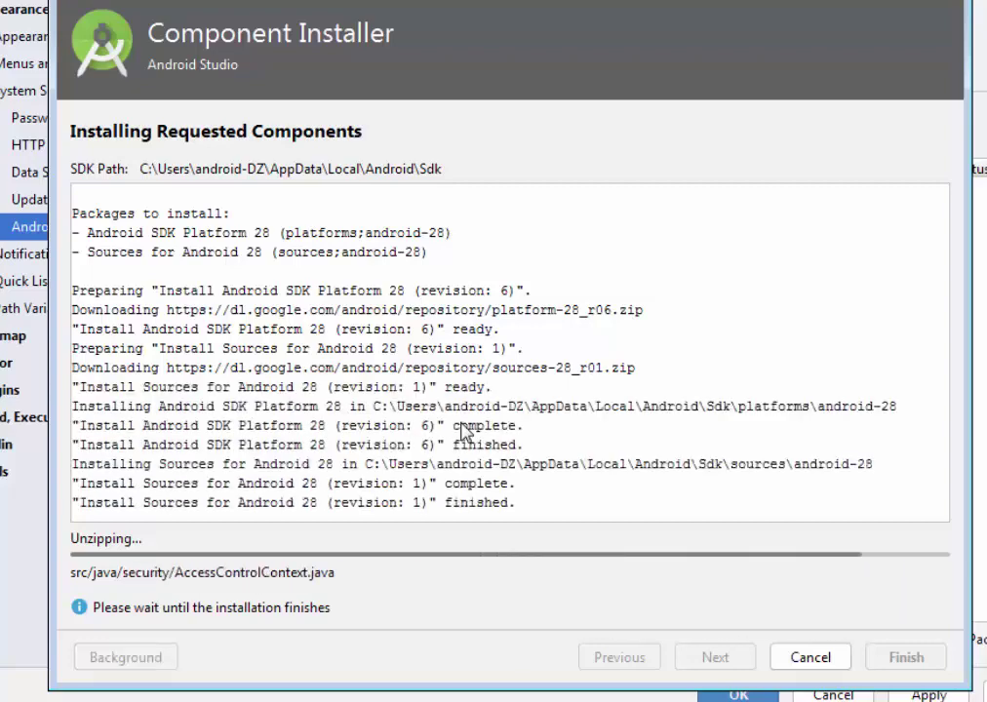
click(890, 649)
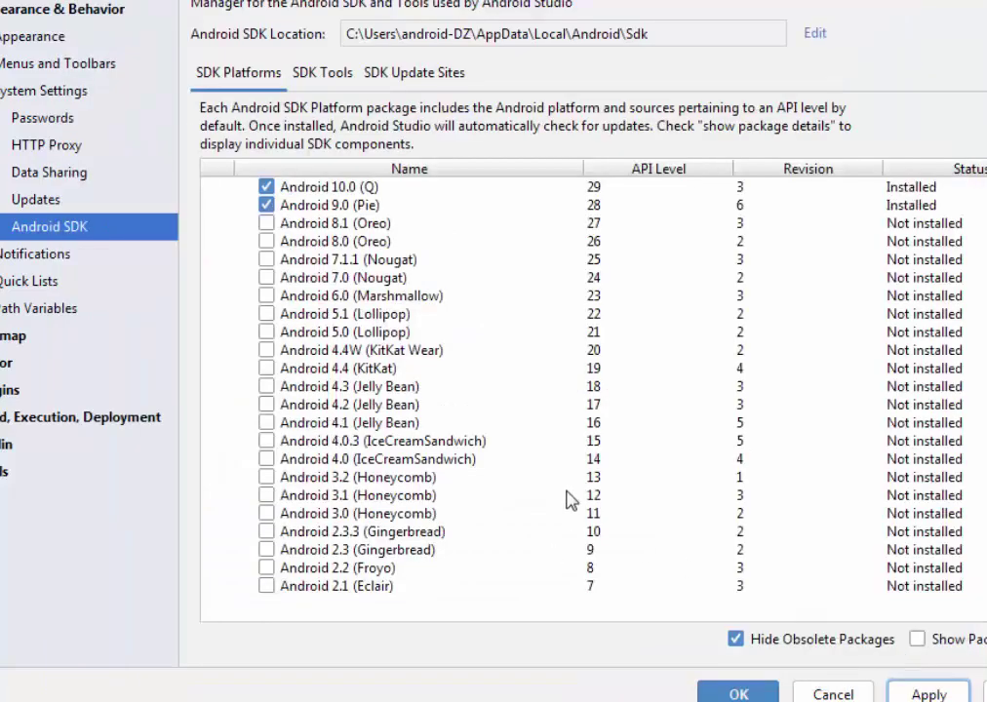
Show the package details of the SDK platforms to view their individual components, and close the SDK settings.
click(917, 638)
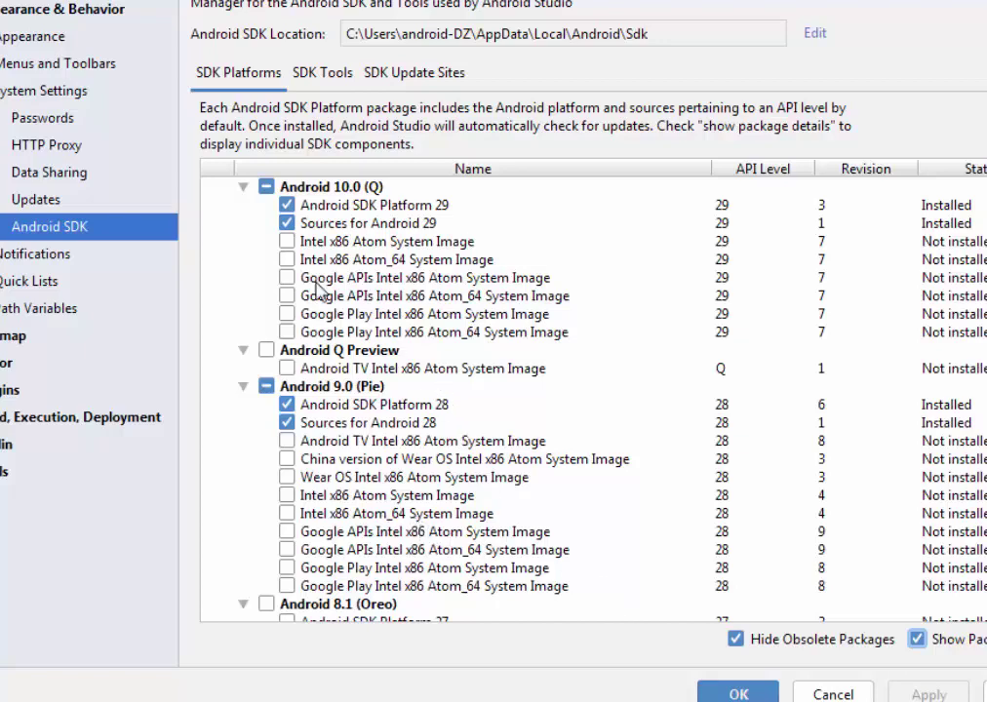
click(738, 693)
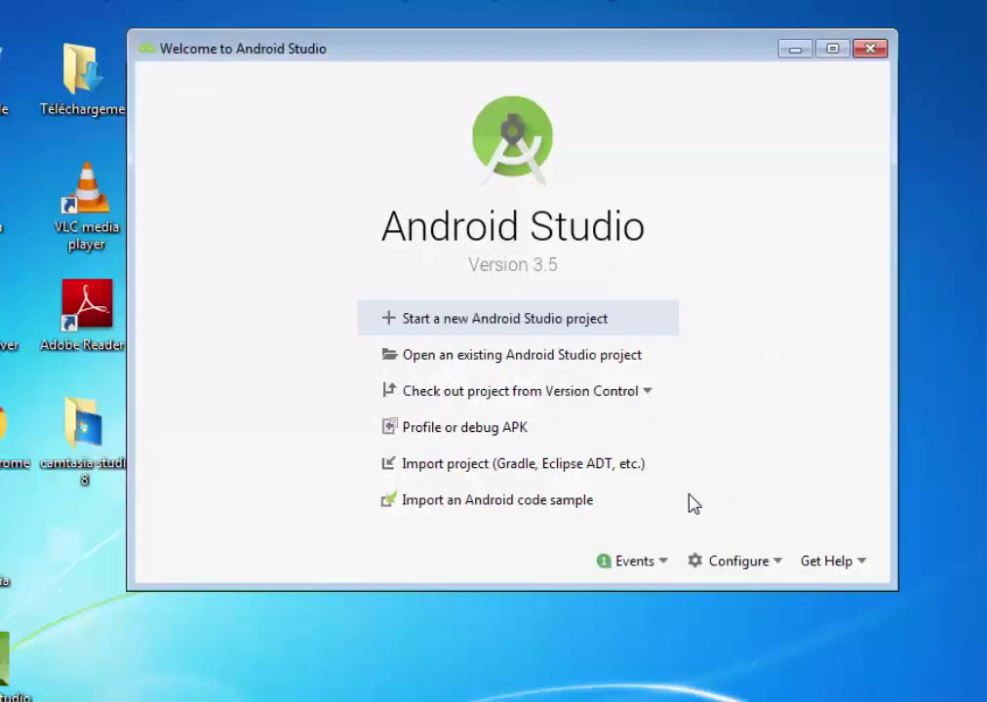
Open the AVD Manager from the welcome window and start creating a virtual device.
click(769, 569)
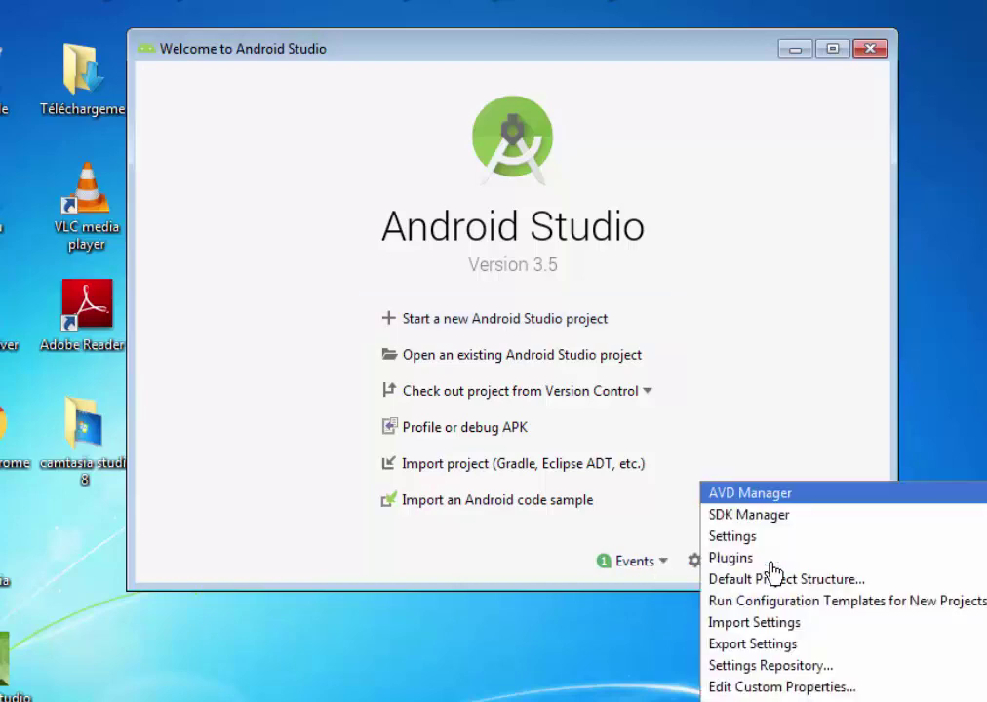
click(794, 495)
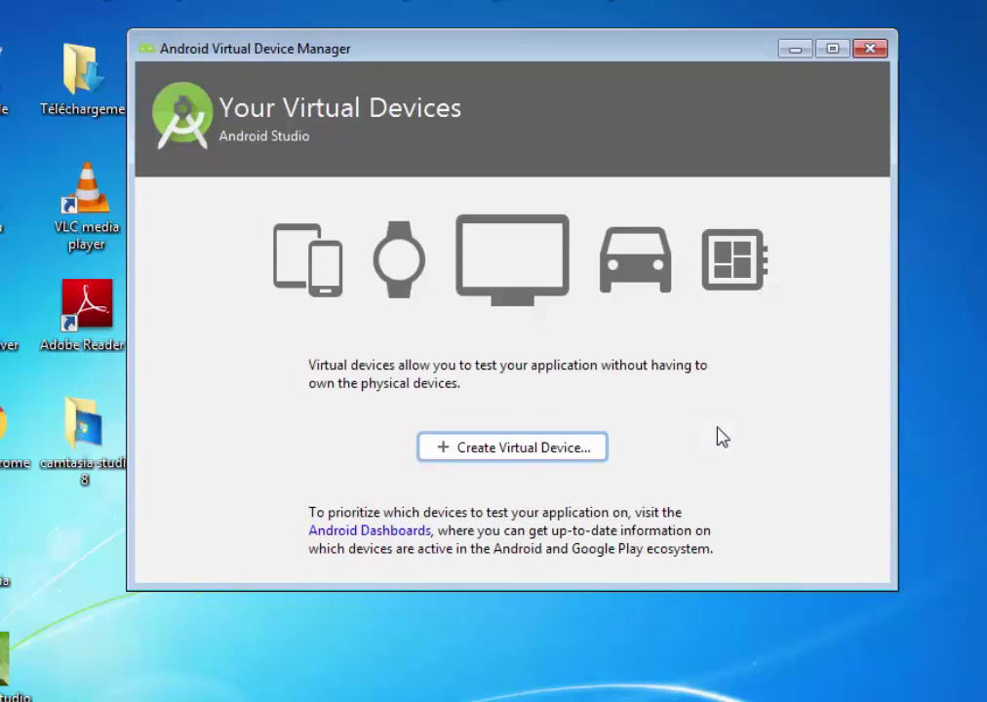
click(493, 460)
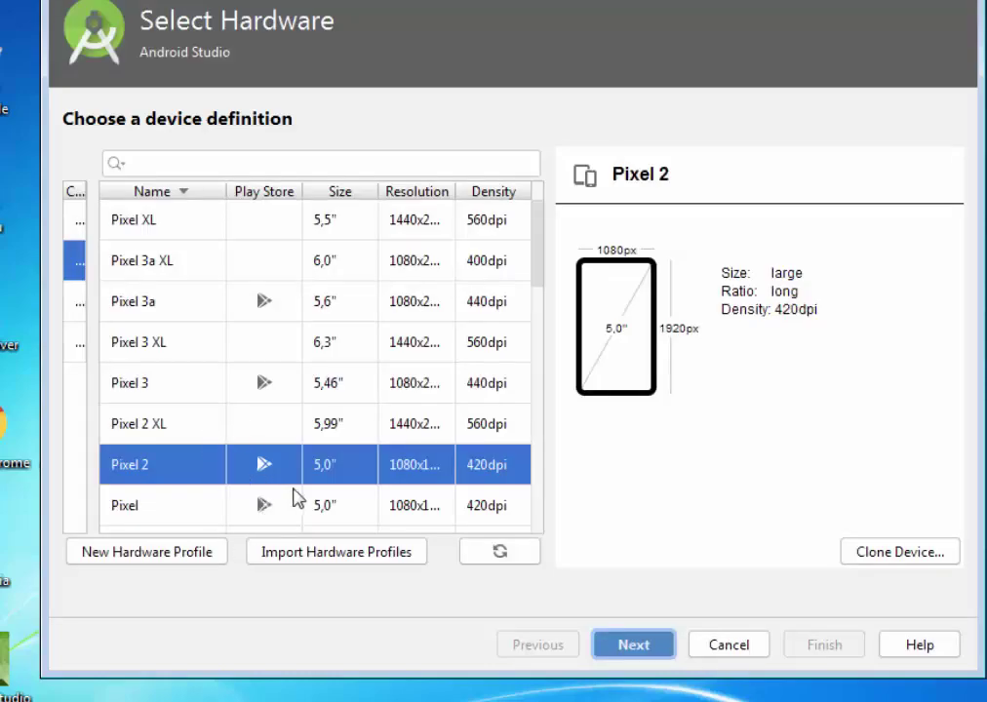
Examine the virtual device definitions, comparing the Pixel and Nexus phones and the TV category by screen size, resolution and density.
click(334, 425)
click(301, 334)
click(296, 307)
click(294, 260)
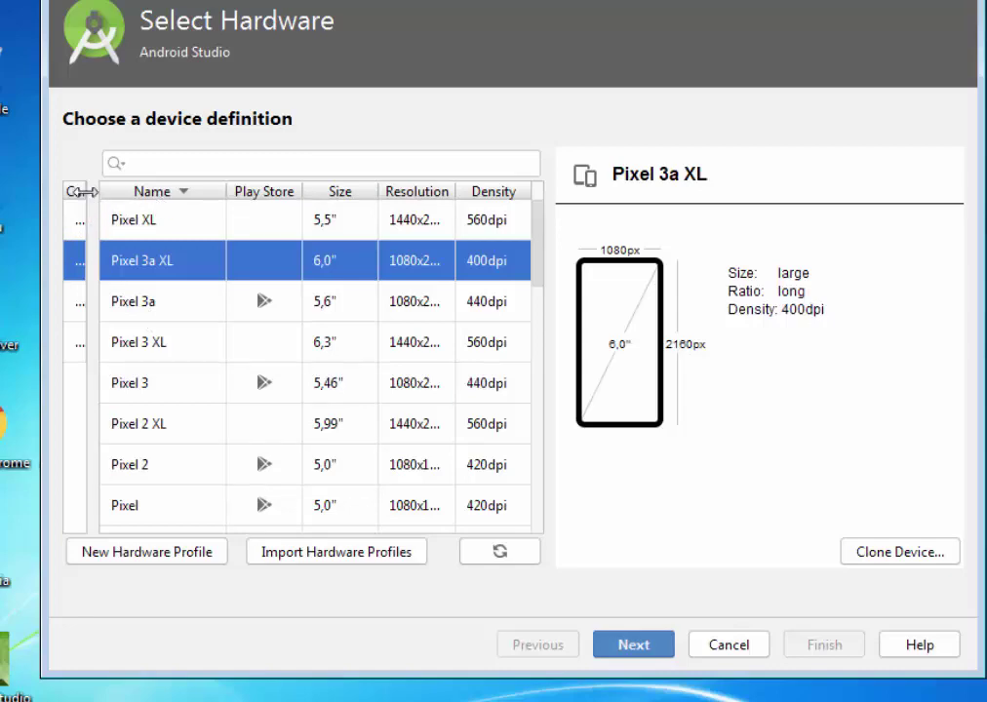
click(76, 223)
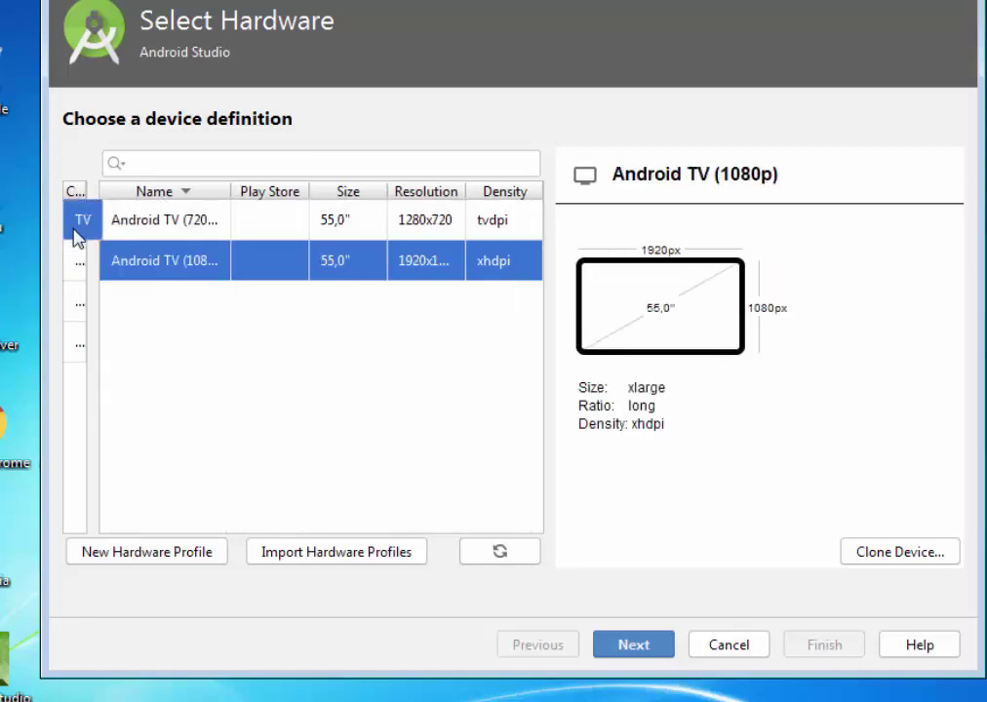
click(78, 259)
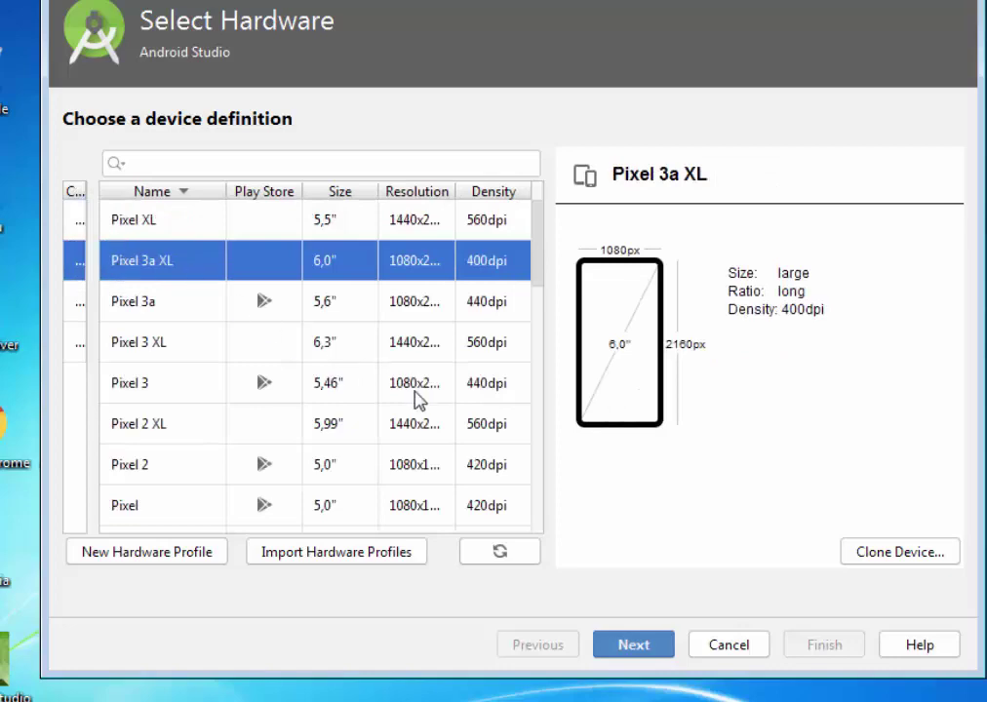
scroll(544, 273, down, 1)
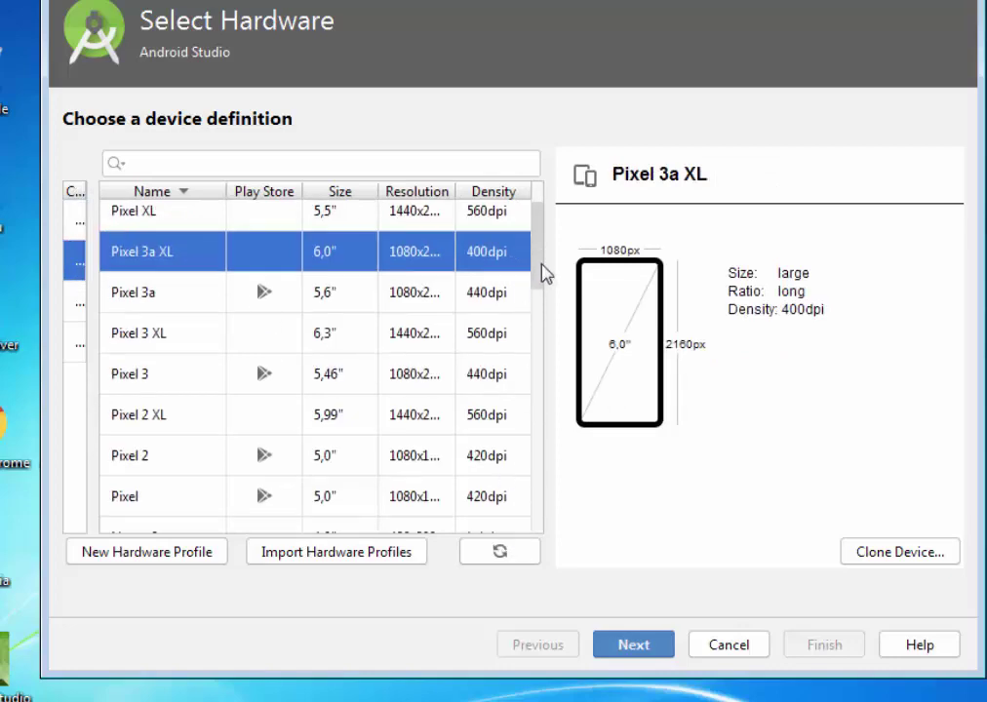
drag(544, 273, 544, 314)
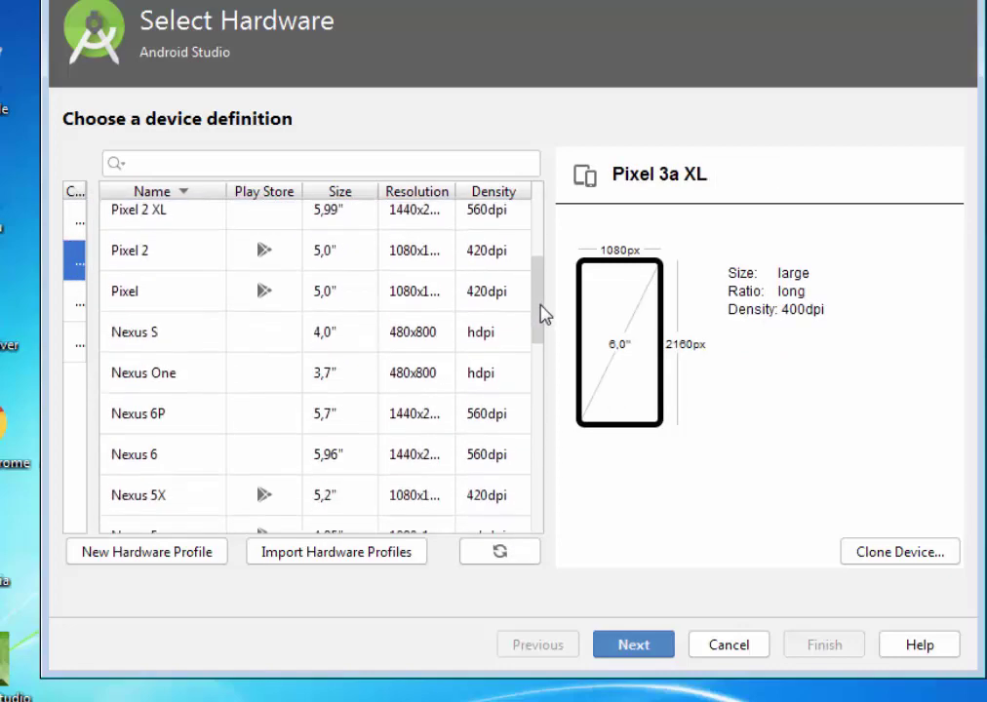
drag(544, 314, 544, 339)
click(207, 426)
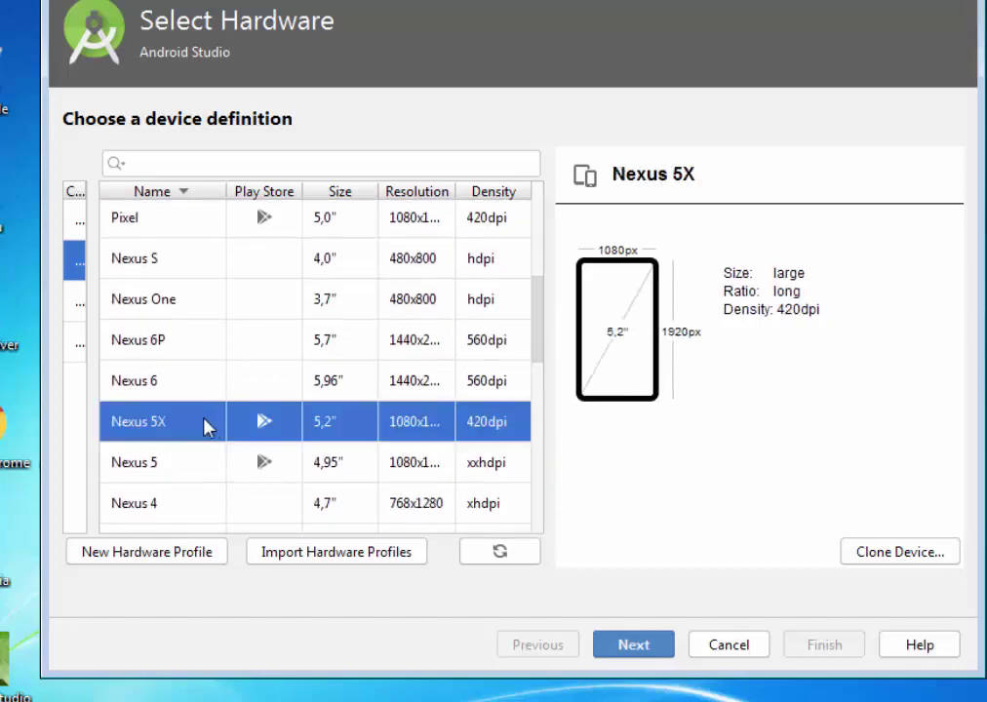
click(214, 378)
click(216, 351)
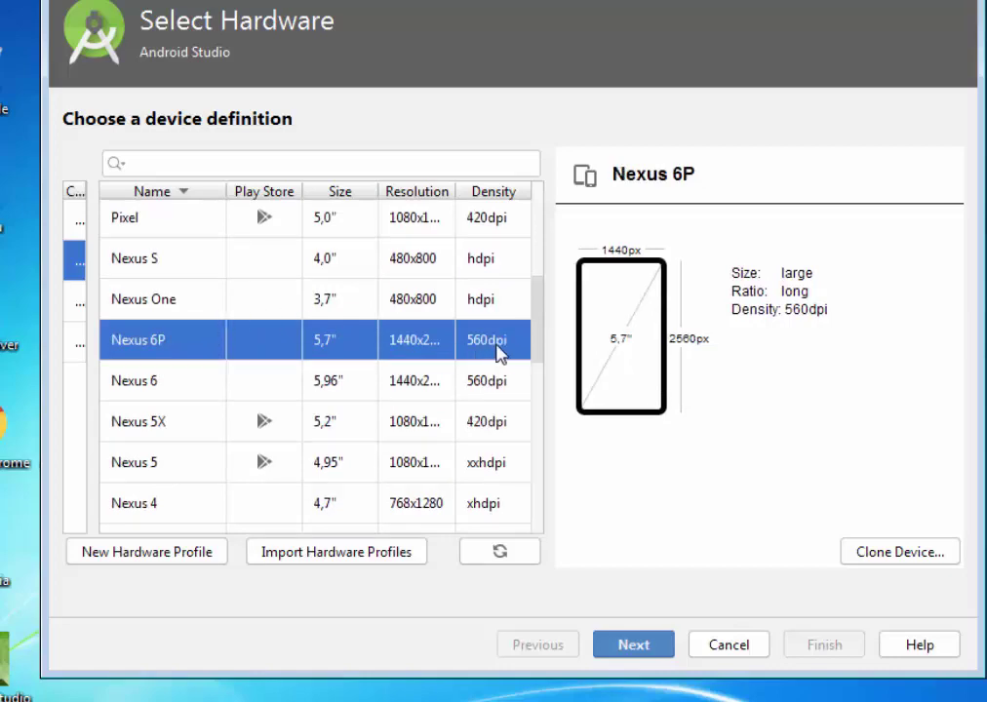
drag(538, 324, 537, 231)
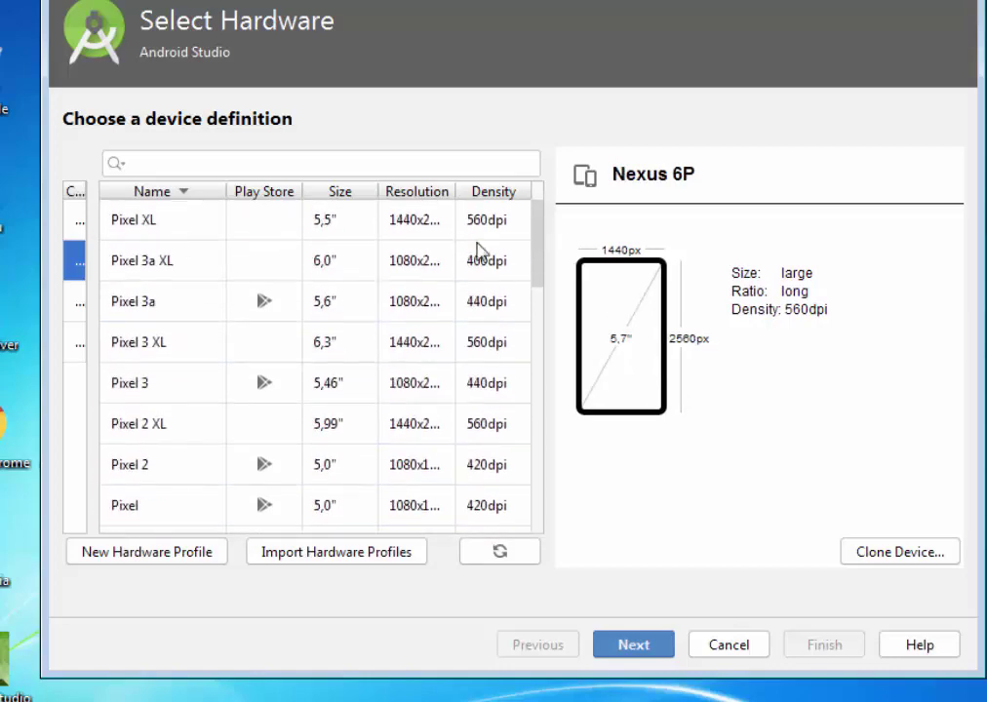
Compare the screen outlines, sizes and densities of individual Pixel, Nexus and foldable phone definitions.
click(159, 228)
click(161, 258)
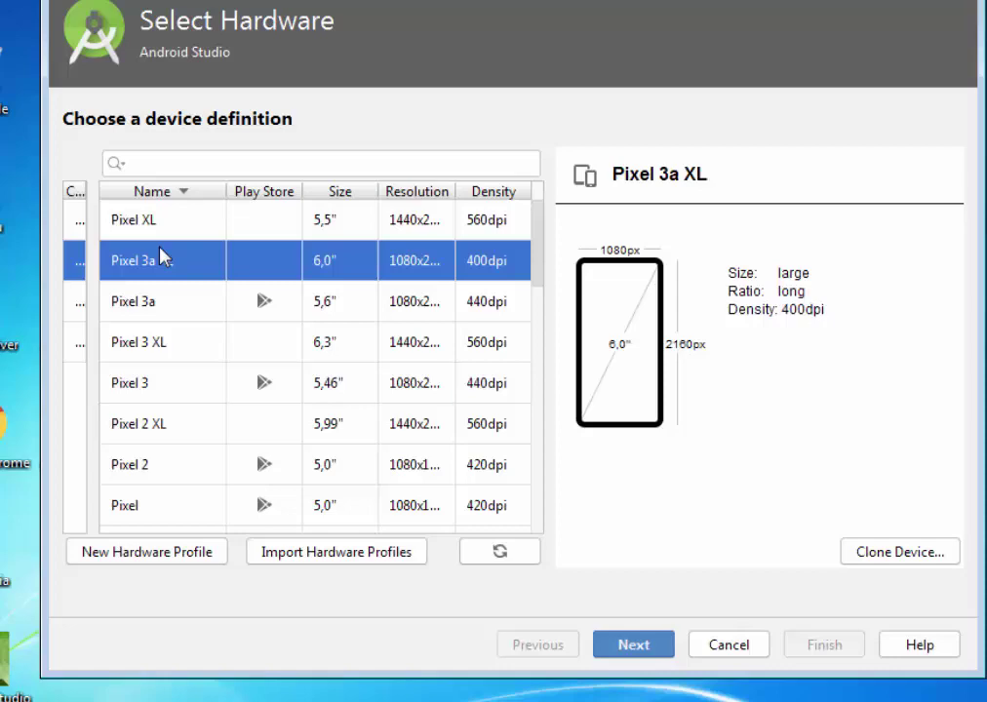
click(183, 316)
click(184, 351)
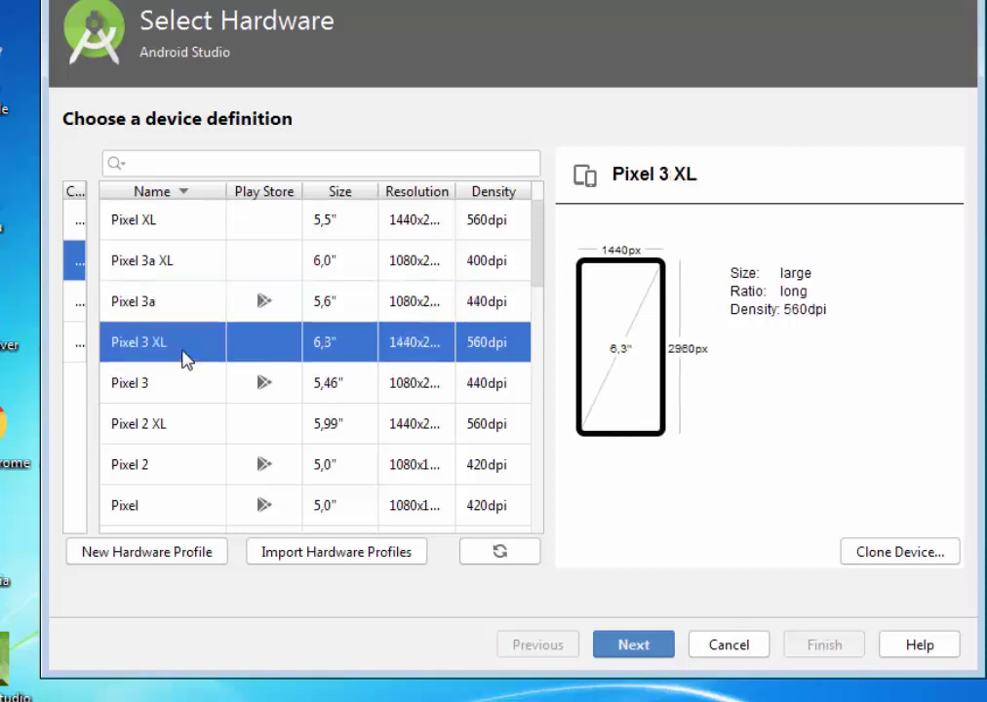
click(183, 473)
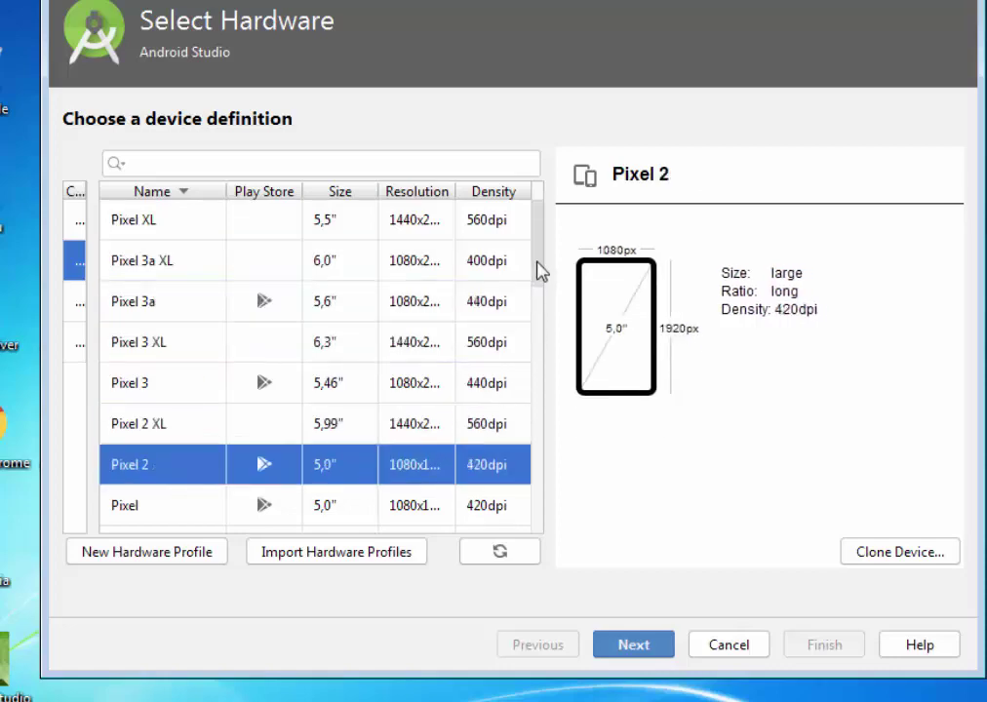
drag(537, 269, 559, 373)
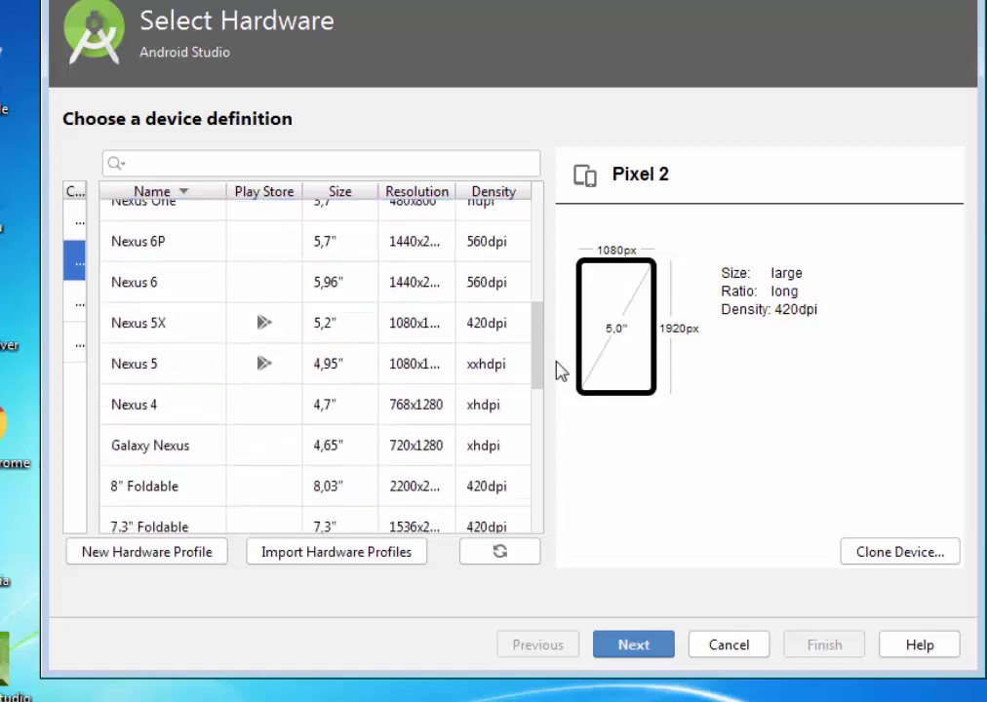
click(439, 376)
click(444, 413)
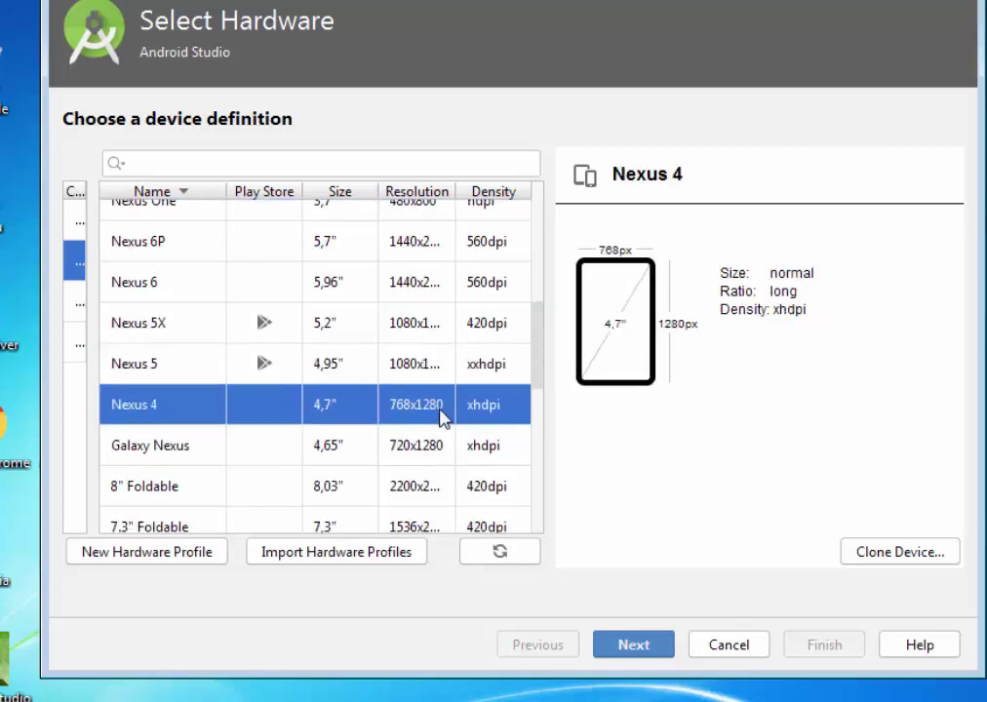
click(444, 458)
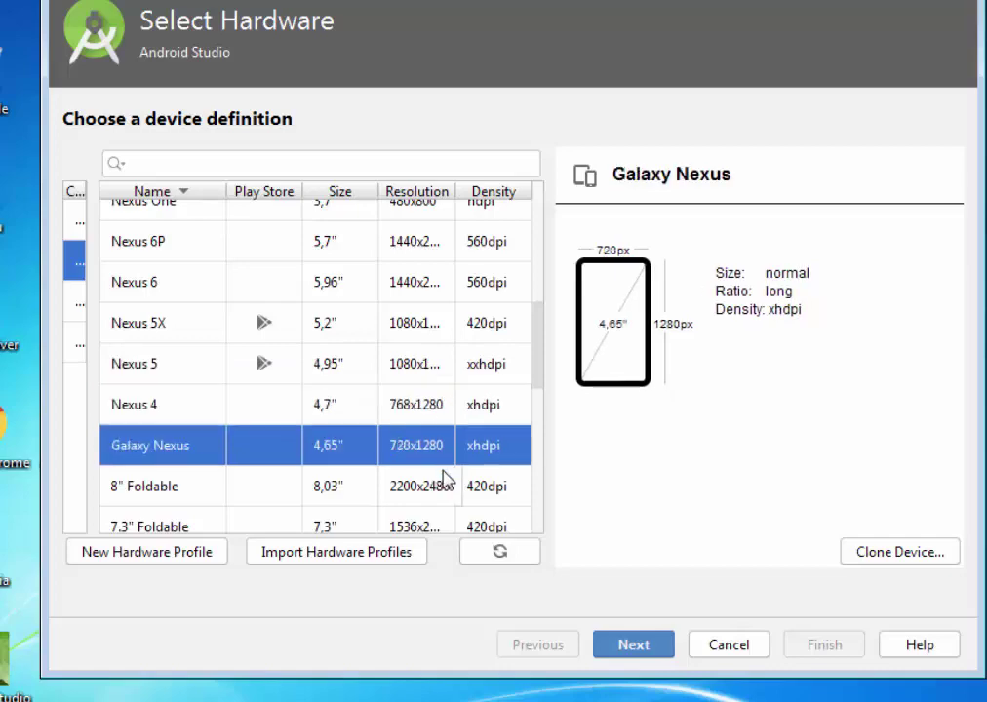
click(439, 517)
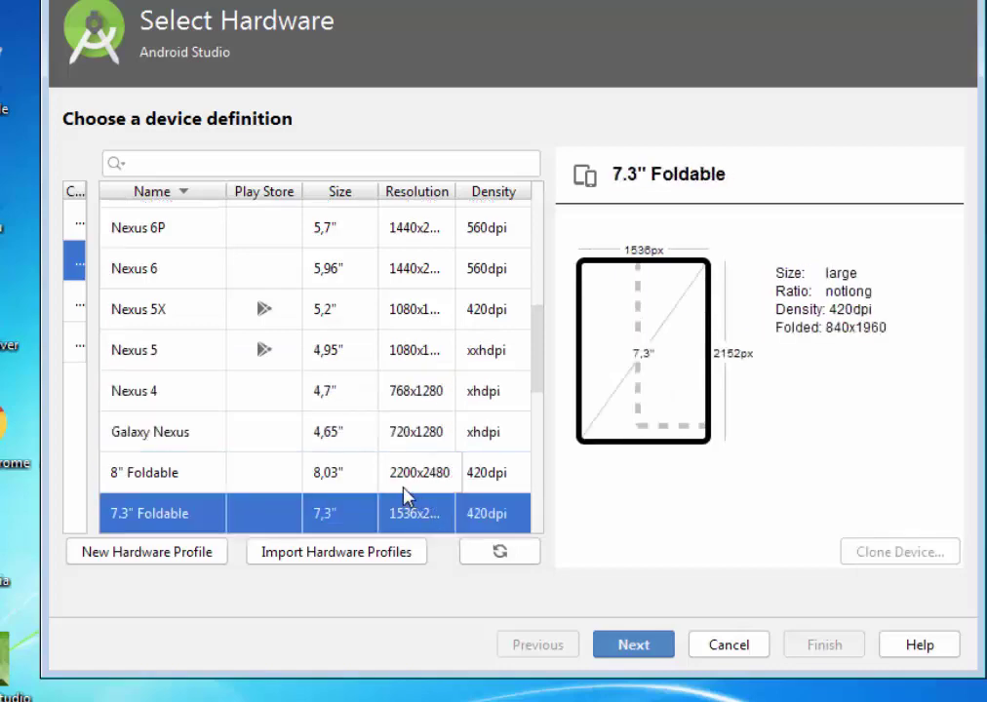
click(466, 473)
Examine the small QVGA and WQVGA phone definitions and compare them with the Nexus S and Pixel 2.
drag(539, 347, 546, 525)
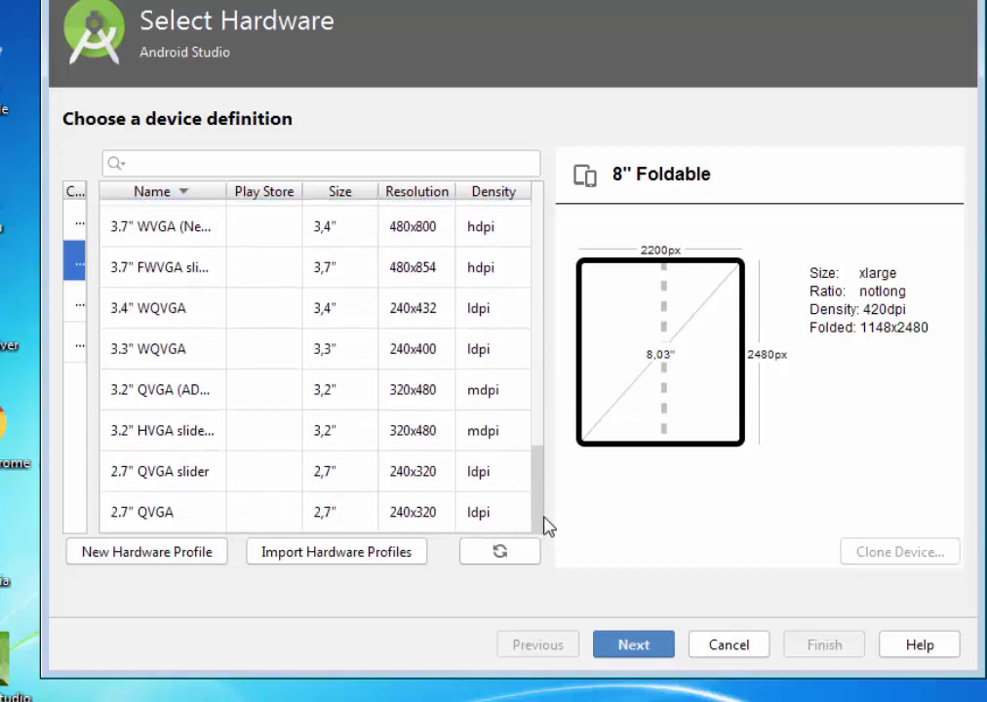
click(333, 527)
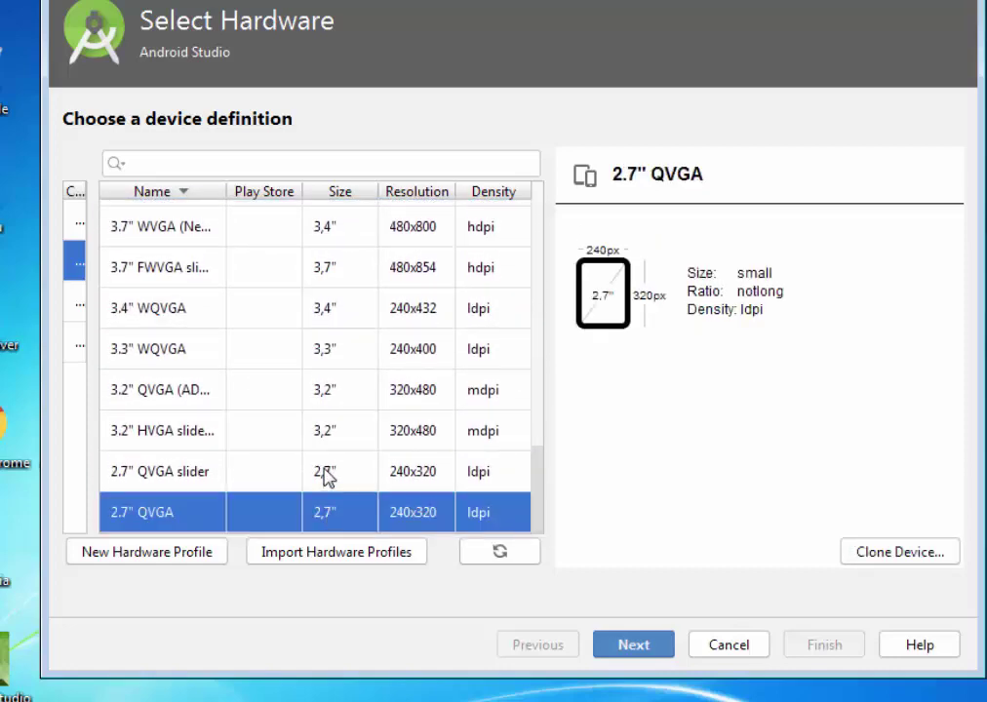
click(328, 475)
click(331, 312)
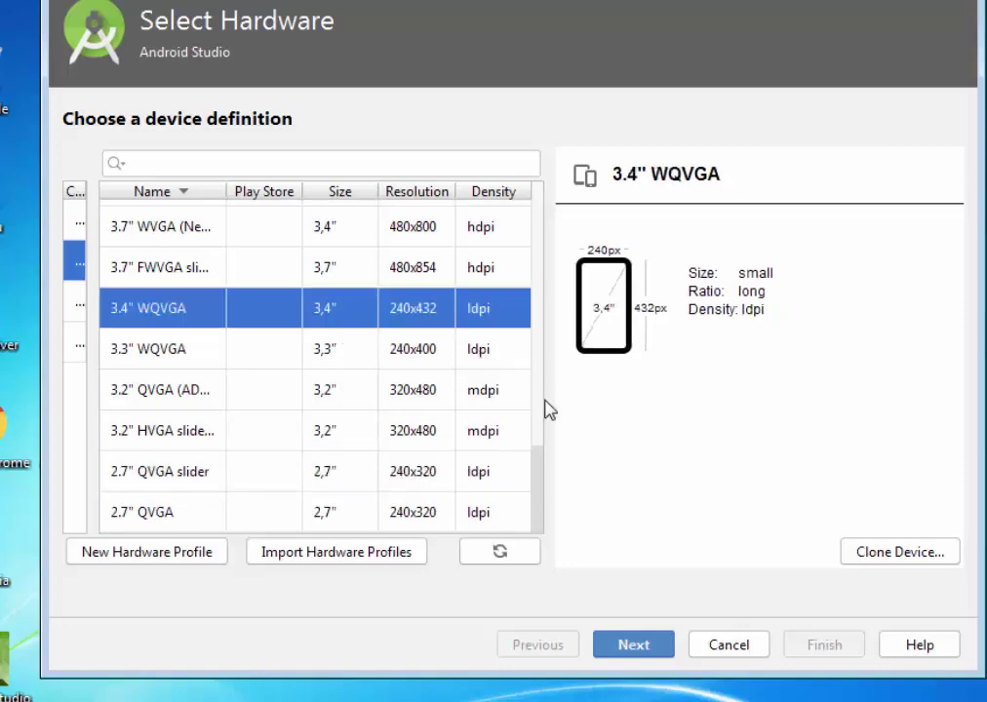
drag(544, 464, 527, 281)
click(484, 367)
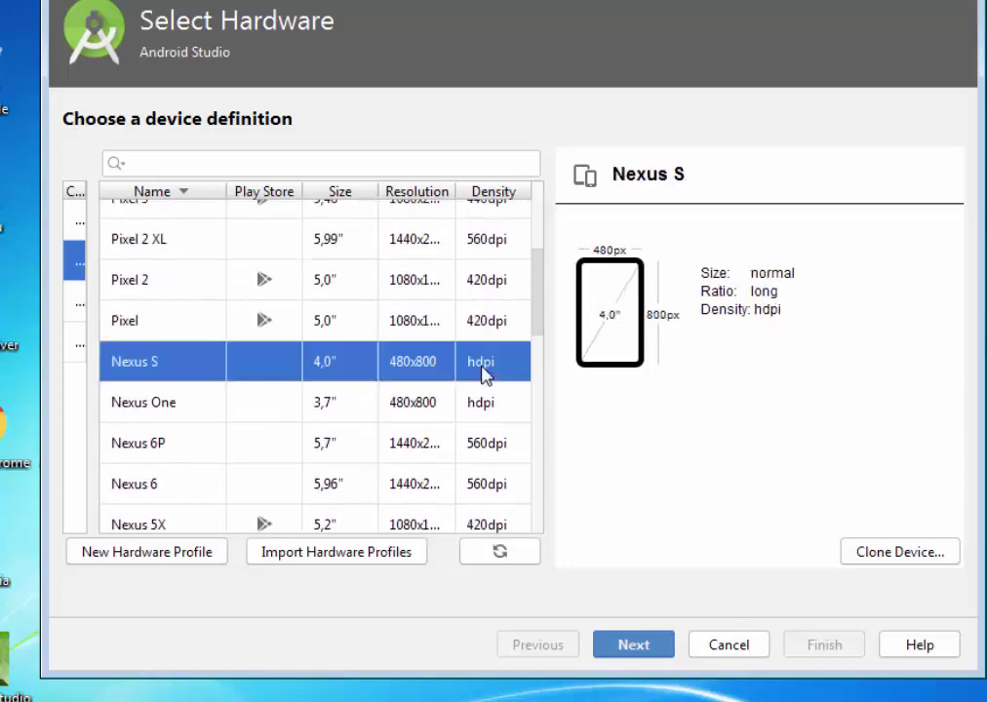
click(488, 312)
click(492, 290)
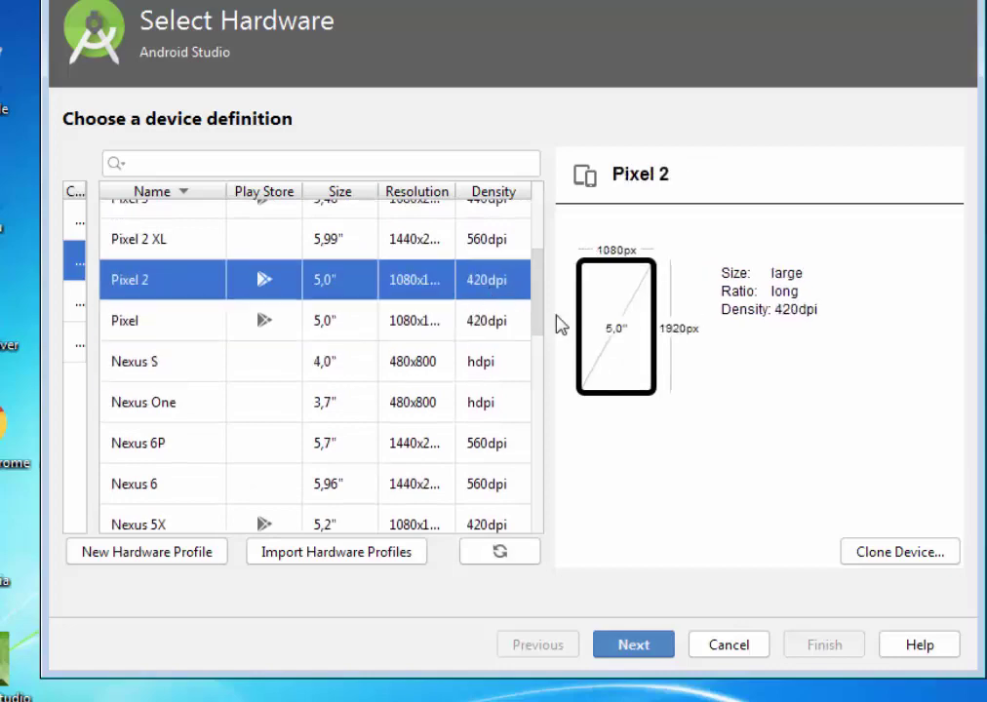
drag(547, 324, 539, 259)
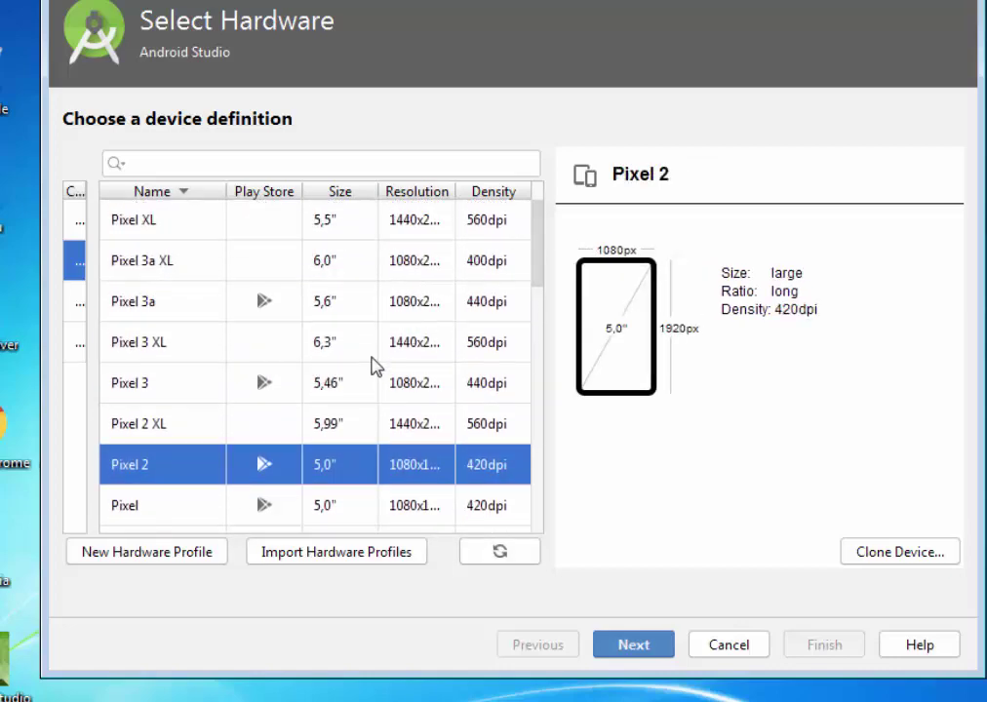
Try to create a Pixel 3 XL virtual device with the Pie API level 28 x86 system image, and close the AVD Manager.
click(372, 358)
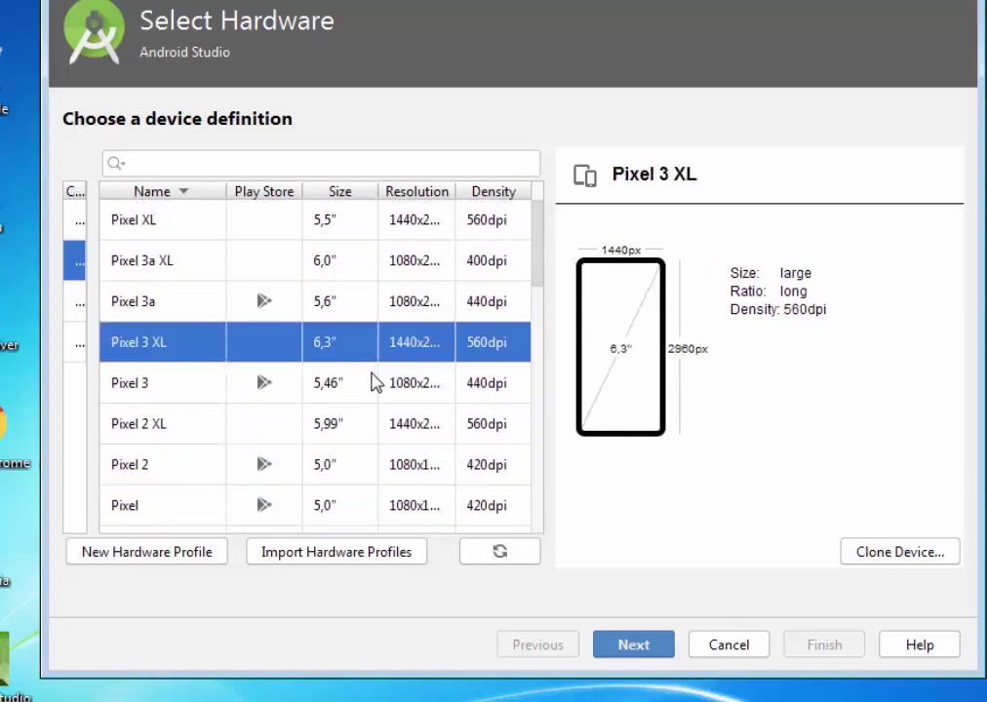
click(642, 650)
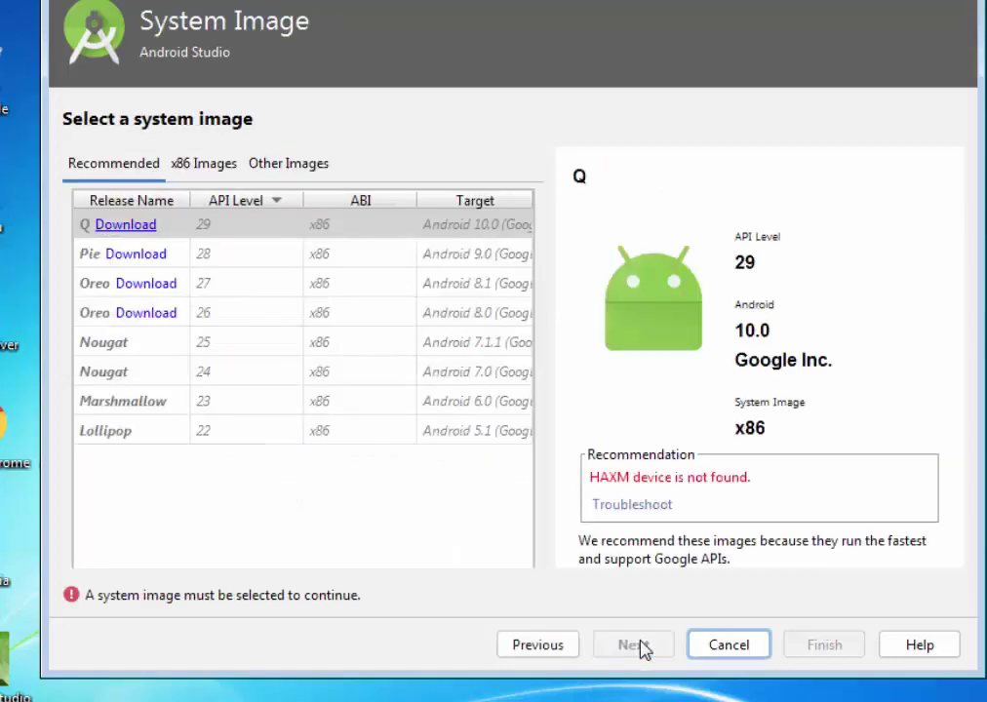
click(128, 256)
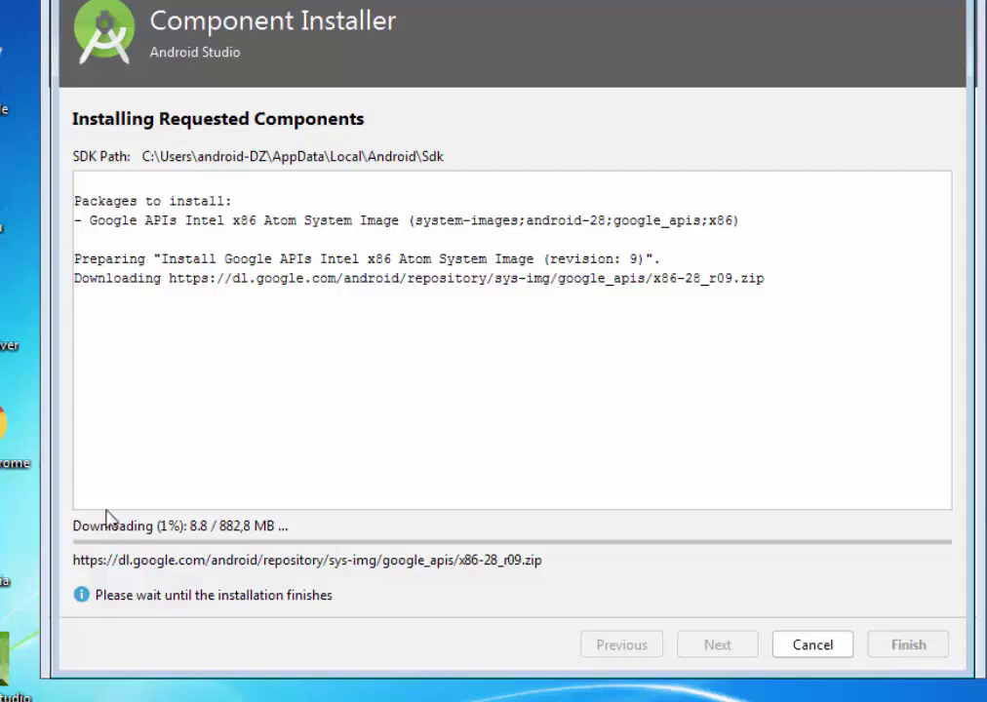
click(810, 646)
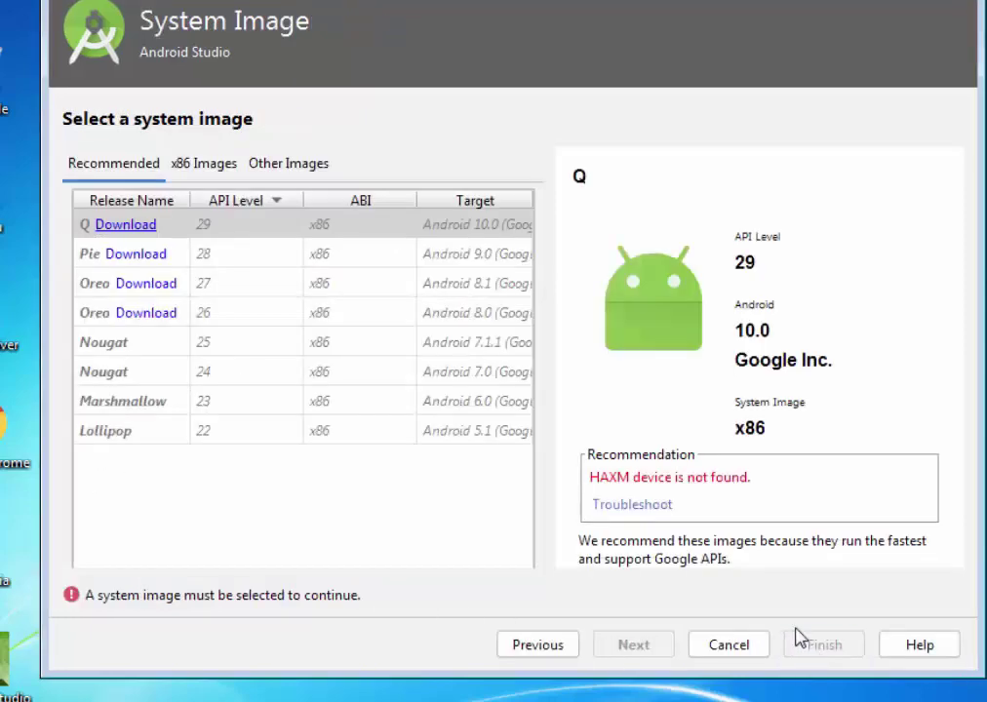
click(730, 646)
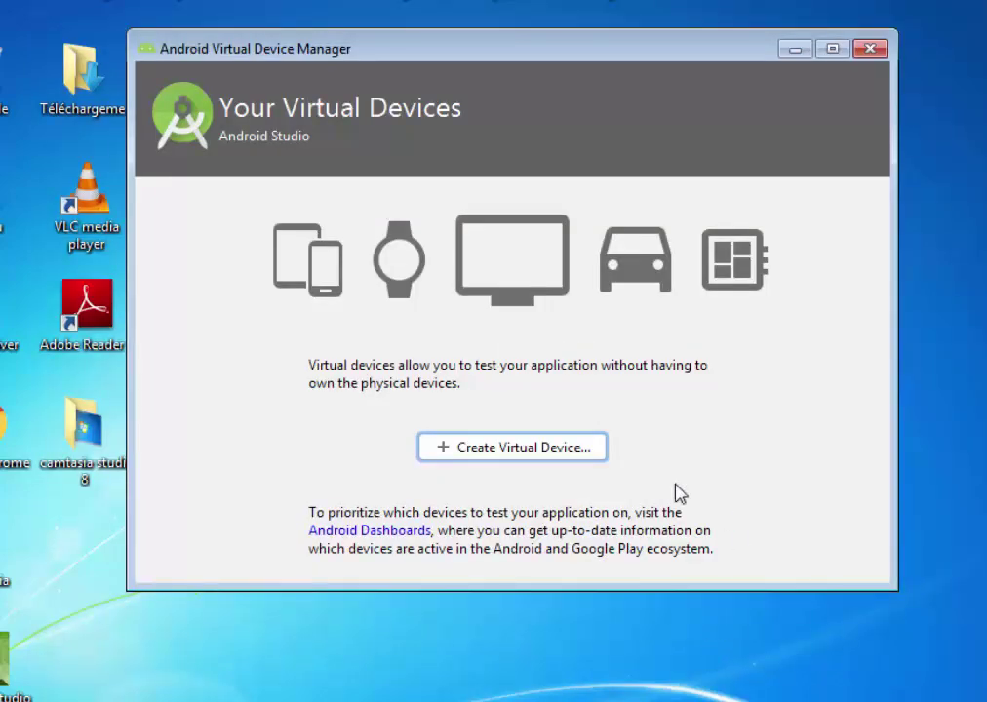
click(867, 49)
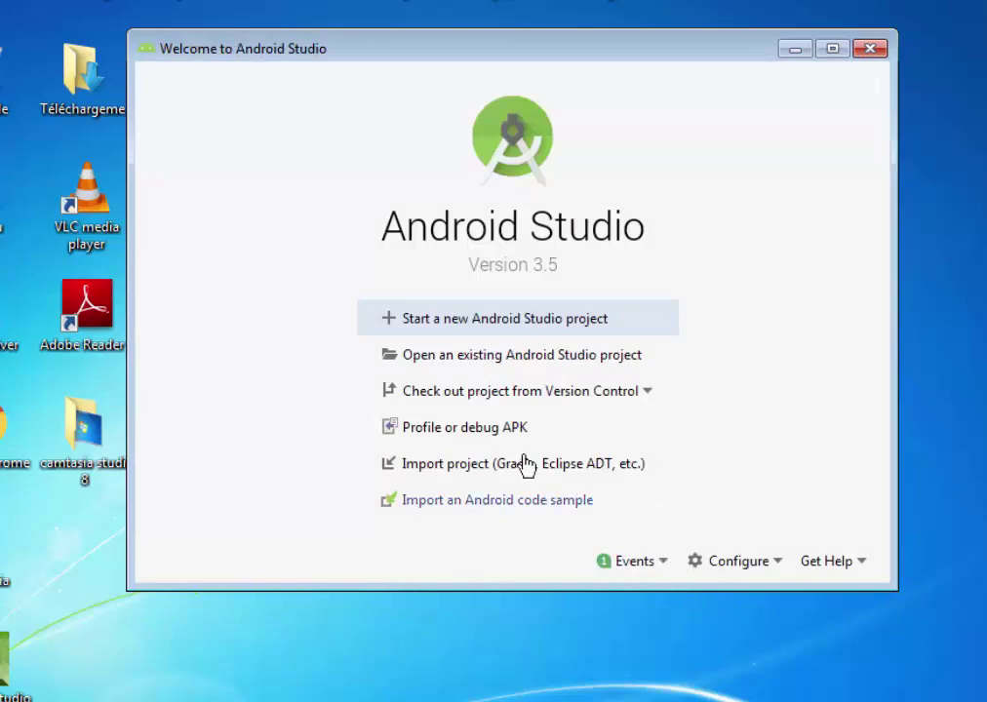
Start a new Android Studio project for phone and tablet based on the Empty Activity template.
click(495, 320)
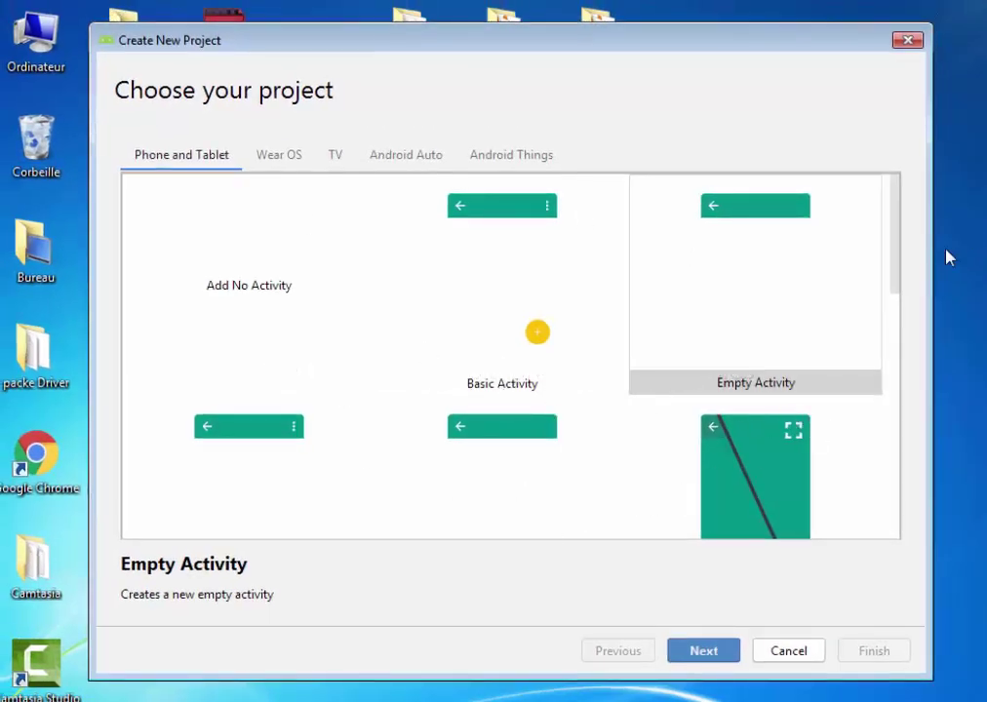
drag(900, 230, 894, 533)
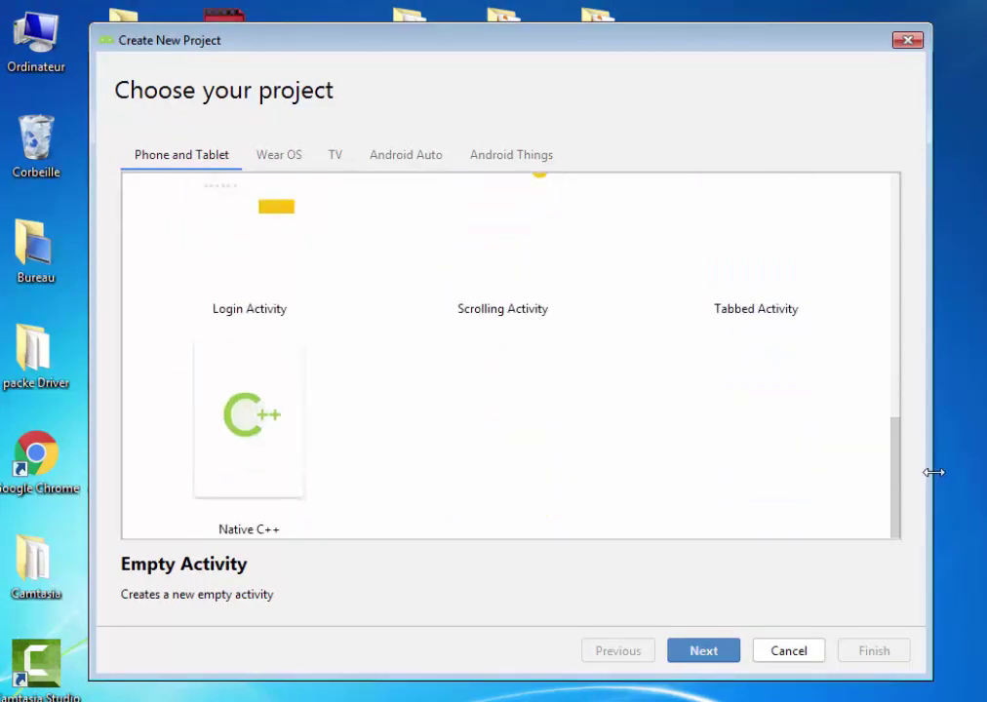
click(260, 498)
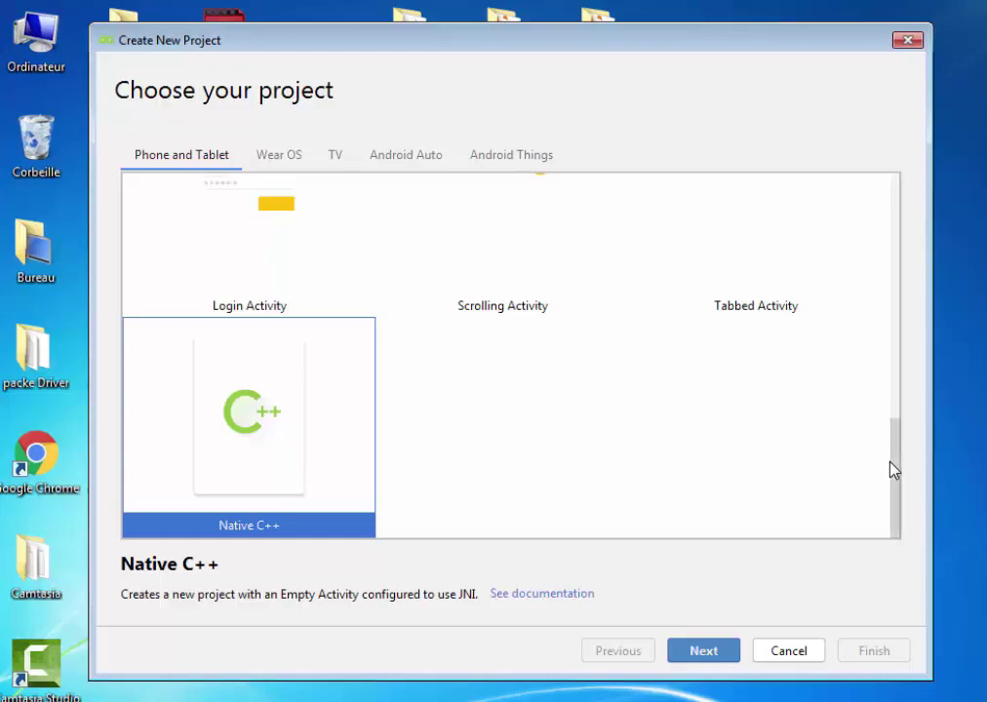
drag(894, 470, 908, 210)
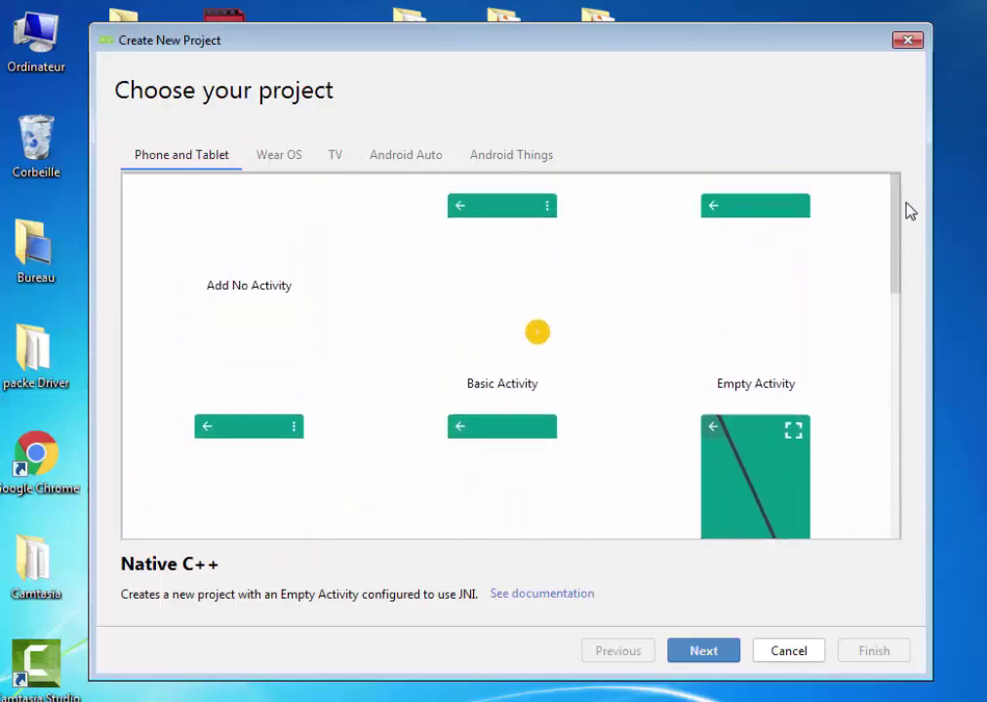
click(738, 318)
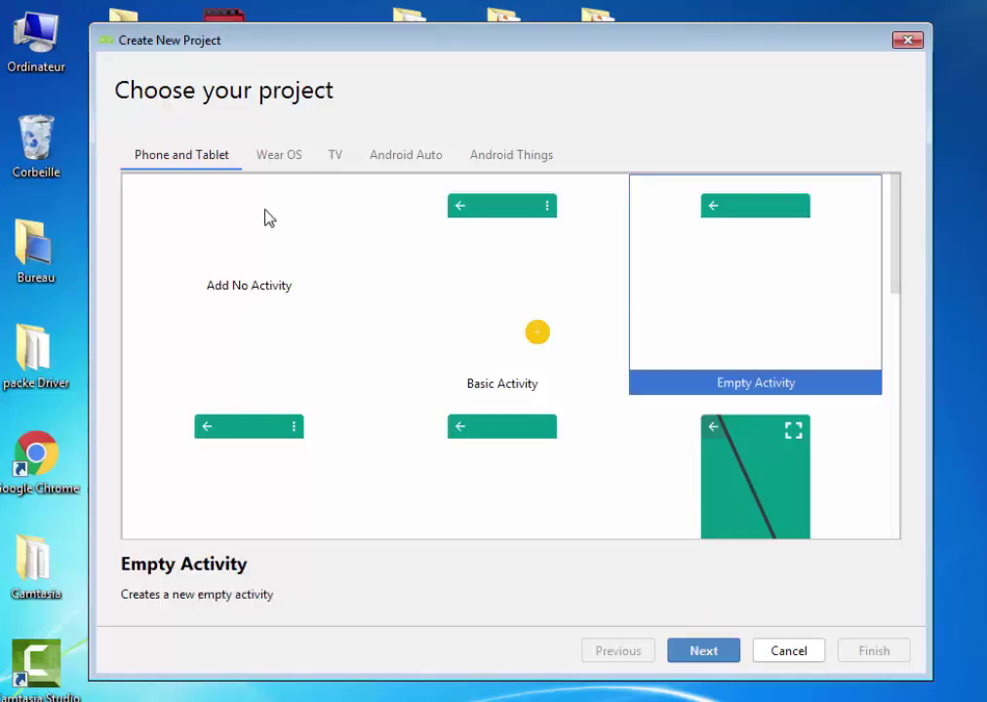
click(704, 651)
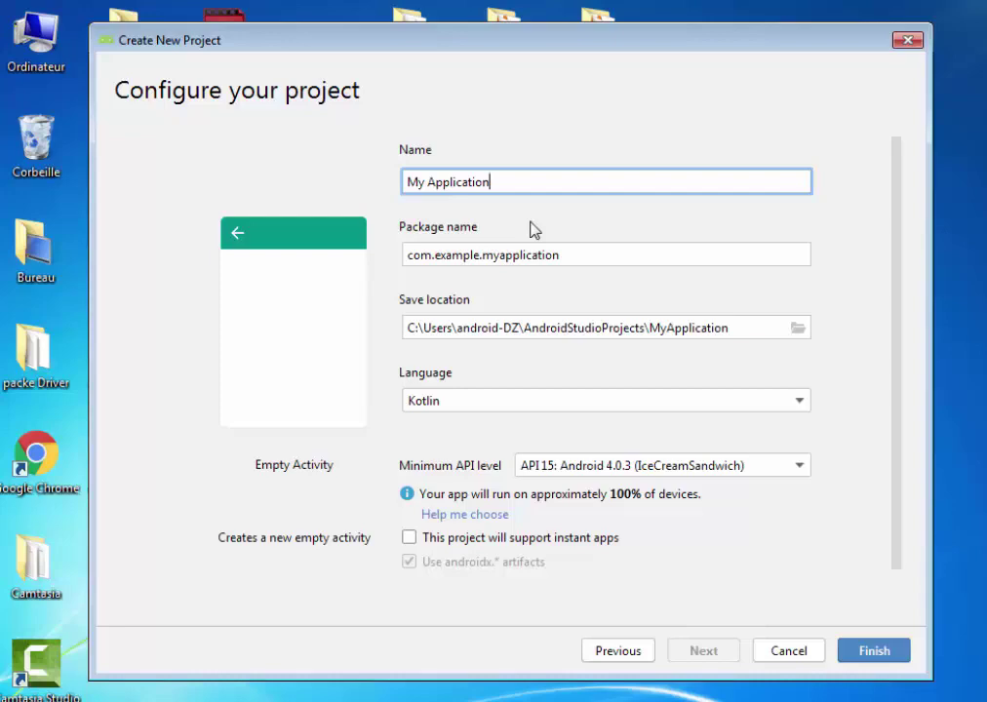
Name the new project My App.
key(BackSpace)
key(BackSpace)
key(BackSpace)
key(BackSpace)
key(BackSpace)
key(BackSpace)
key(BackSpace)
key(BackSpace)
key(BackSpace)
key(BackSpace)
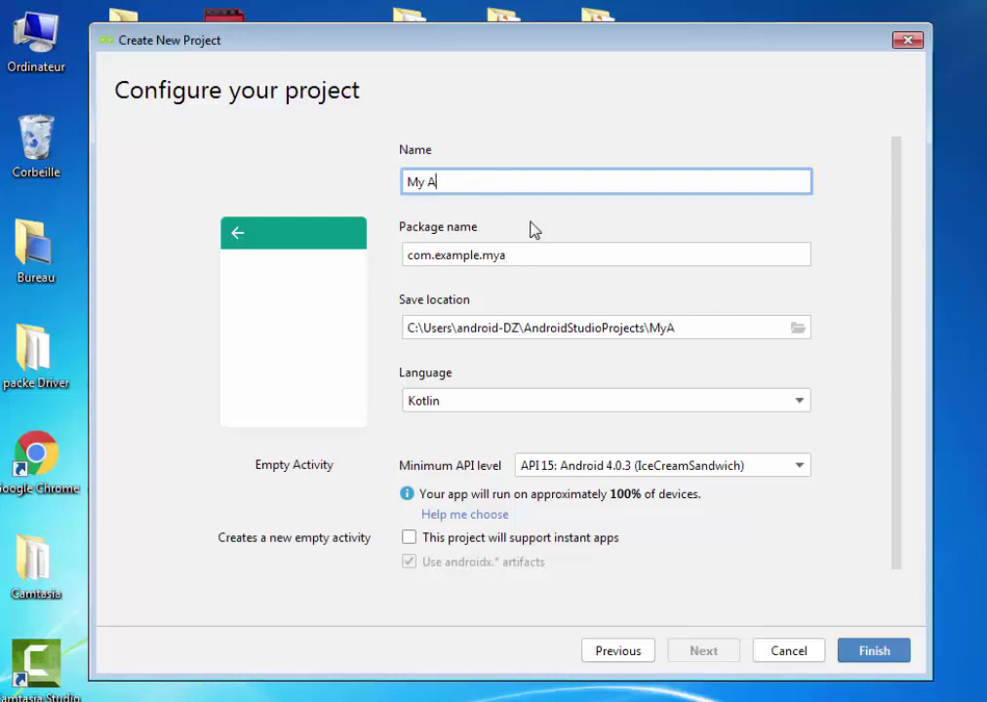
text(pp)
Change the project's package name to com.skytoop.myapp.
click(521, 255)
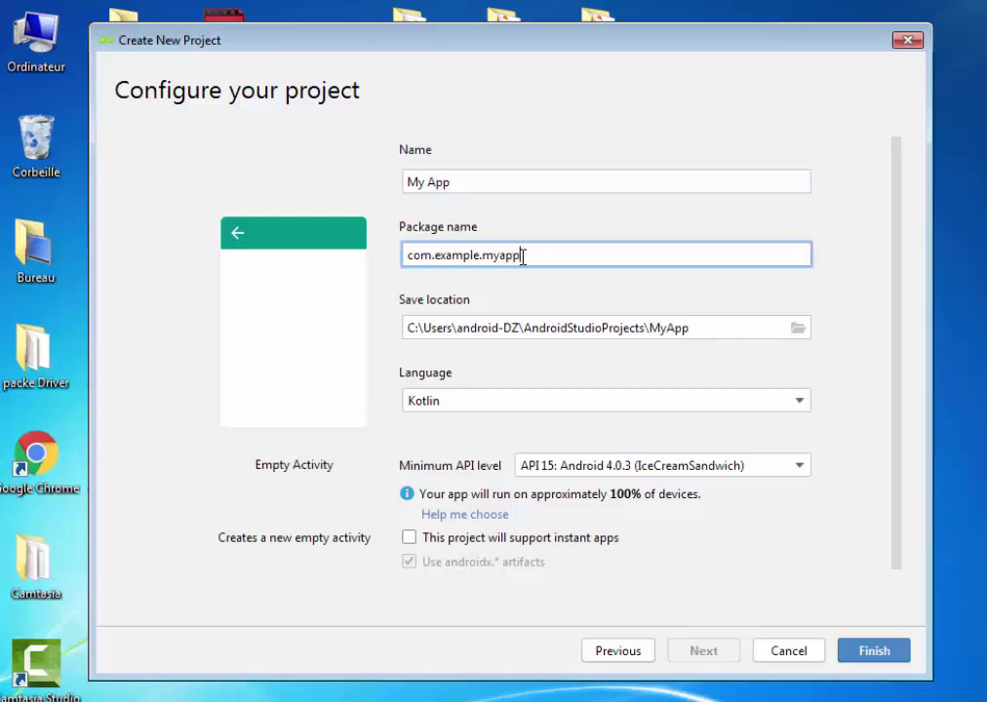
drag(522, 255, 381, 261)
click(435, 255)
drag(530, 255, 305, 203)
click(462, 255)
key(BackSpace)
key(BackSpace)
key(BackSpace)
key(BackSpace)
key(BackSpace)
key(BackSpace)
key(BackSpace)
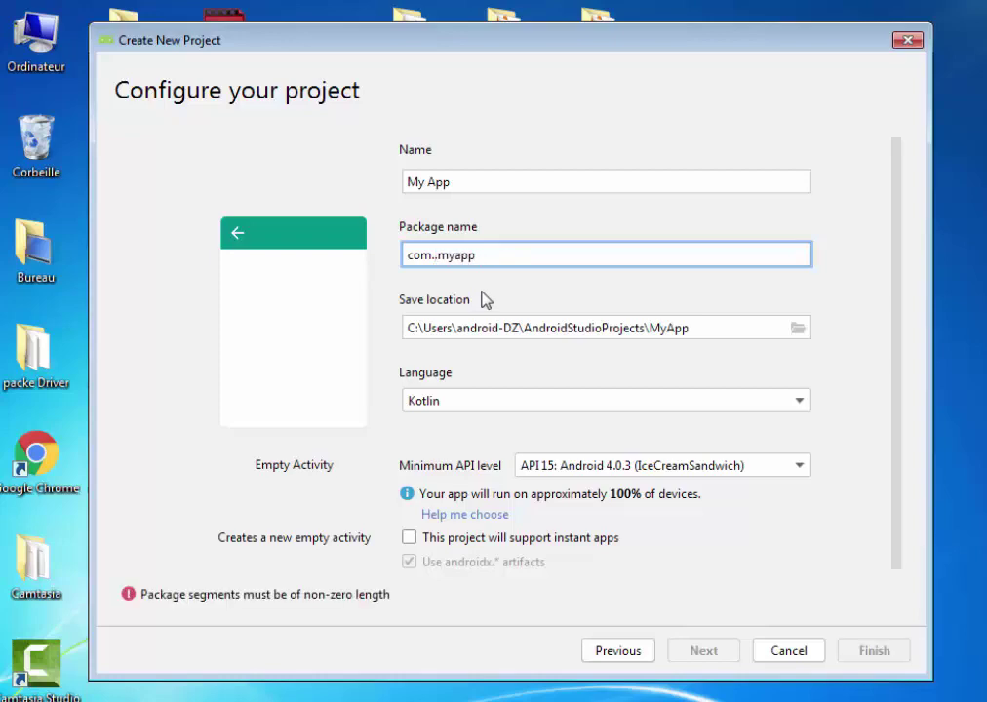
text(sky)
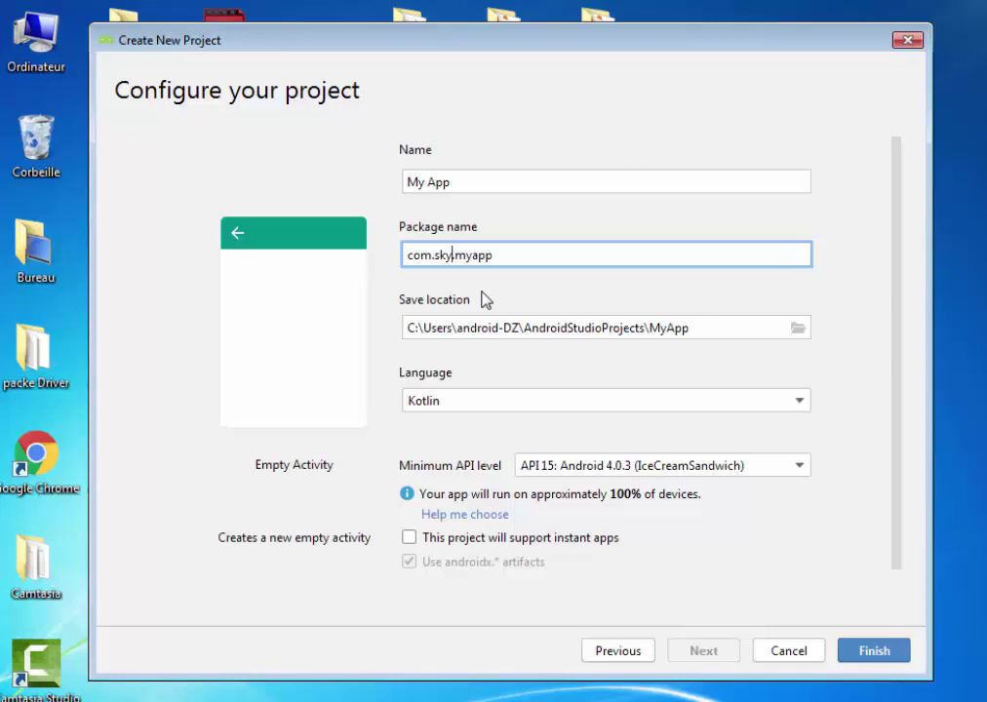
text(toop)
Set the project language to Java and the minimum API level to API 15: Android 4.0.3 (IceCreamSandwich).
click(485, 402)
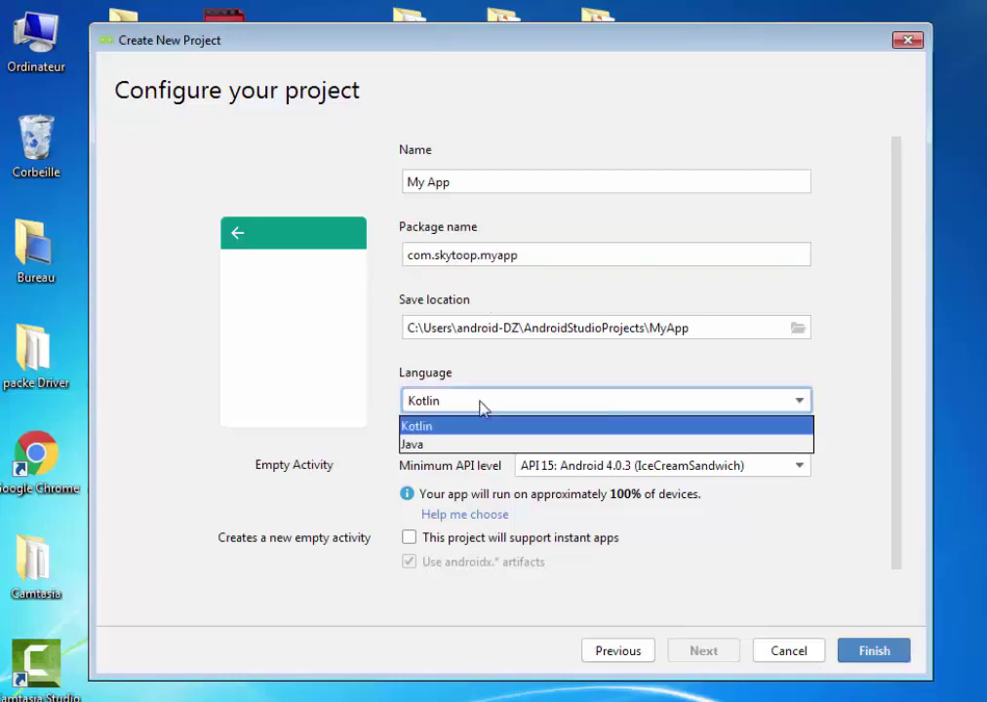
click(448, 446)
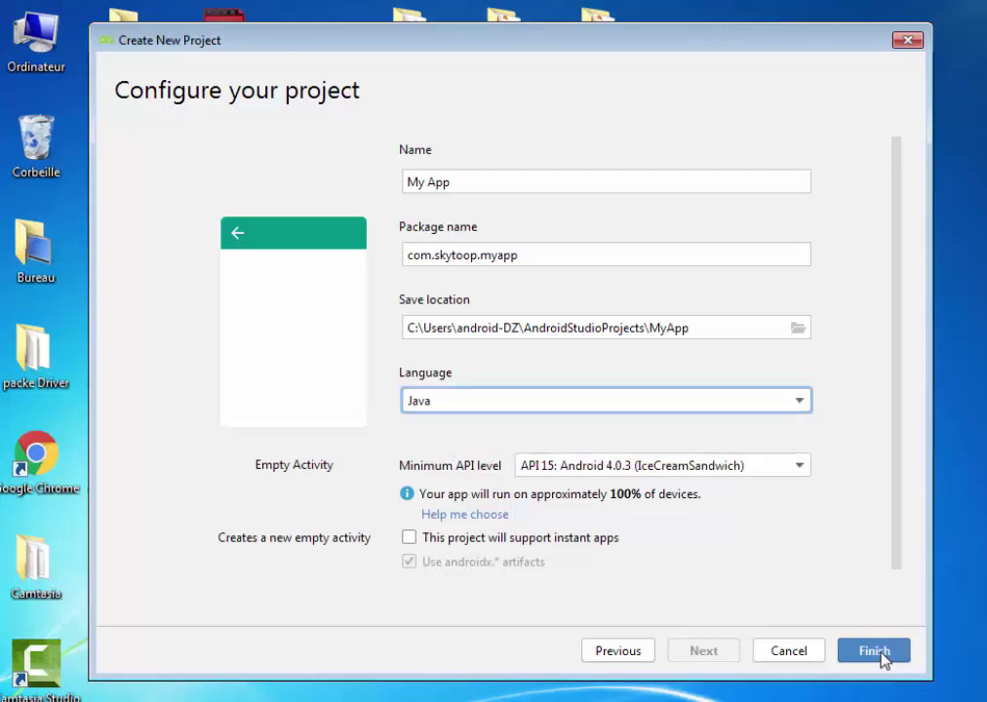
click(711, 468)
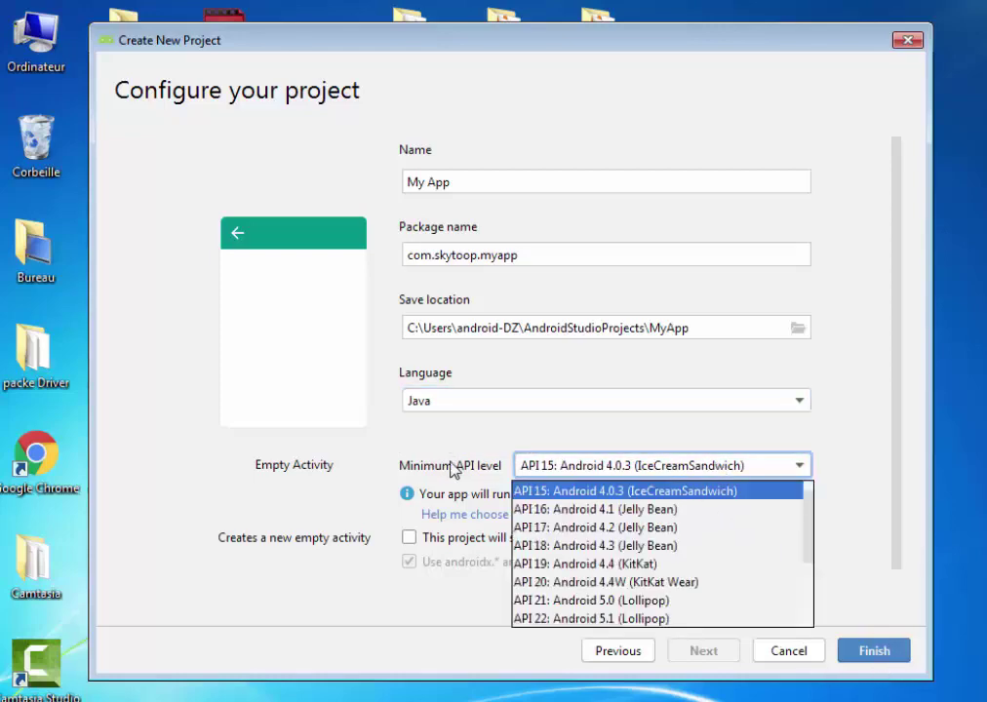
click(605, 493)
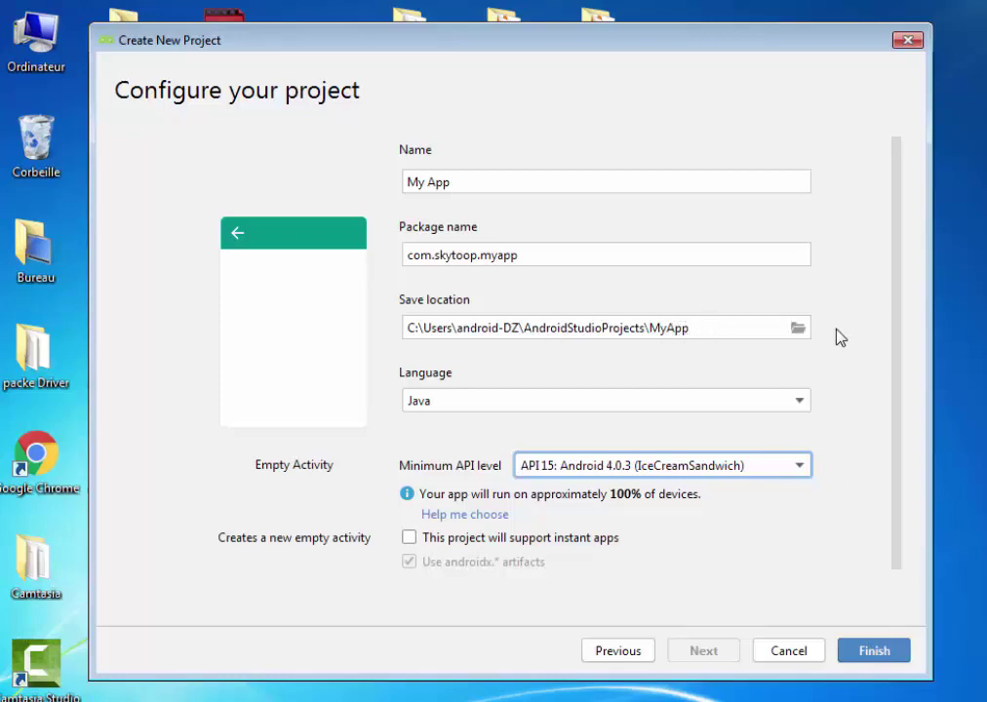
Set the project's save location to the Desktop folder inside the user profile under C:\Users.
click(797, 329)
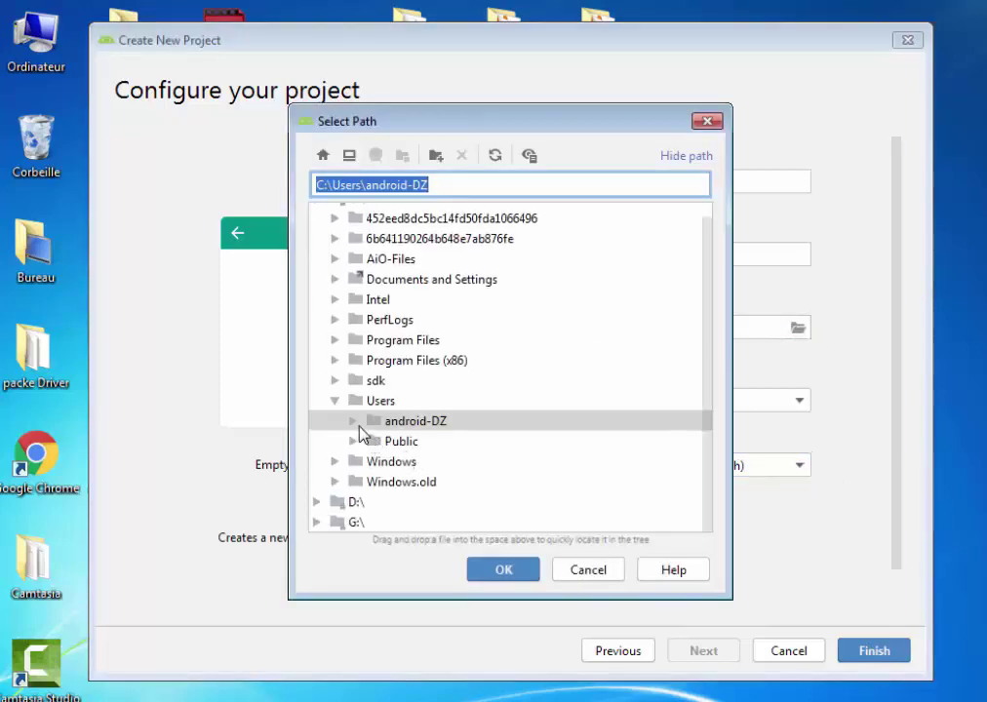
click(334, 406)
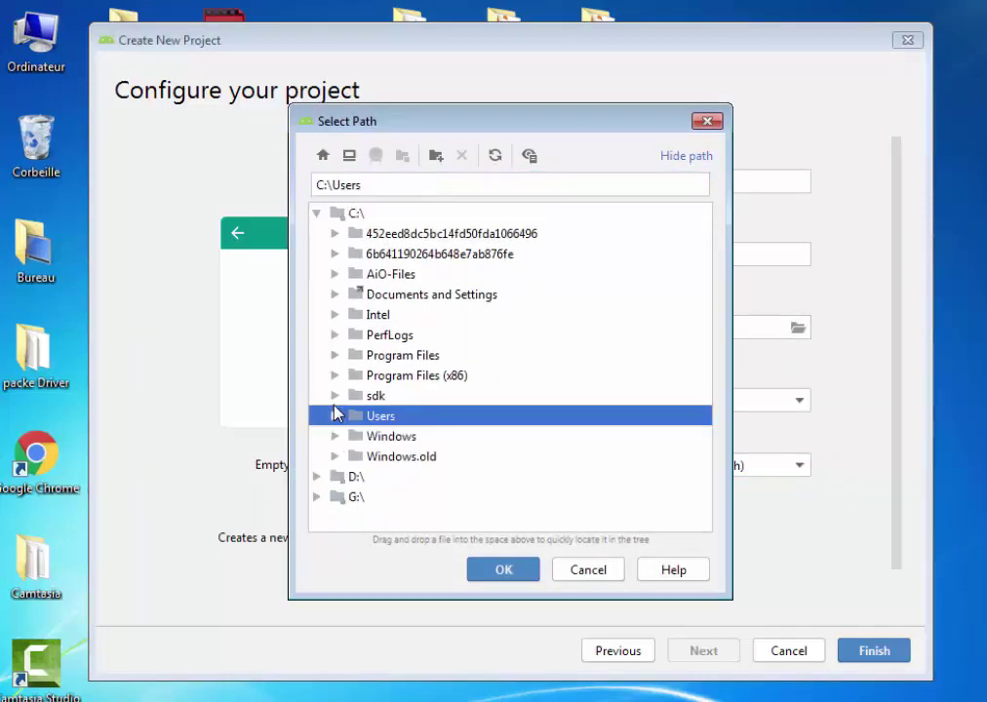
click(333, 401)
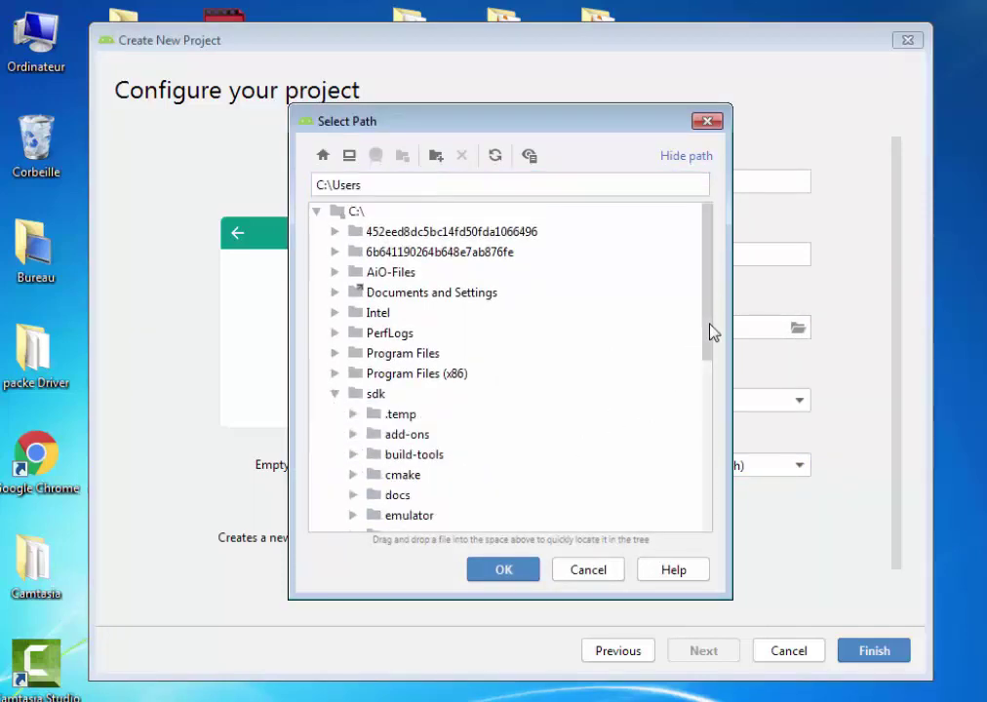
scroll(712, 434, down, 5)
scroll(711, 419, up, 1)
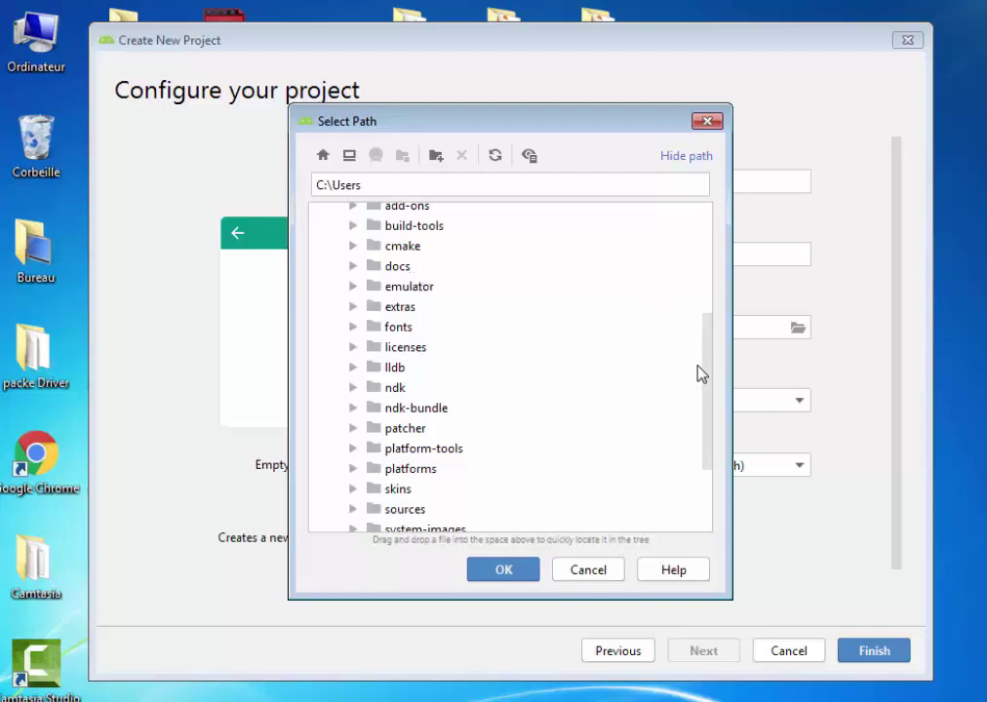
drag(709, 381, 705, 322)
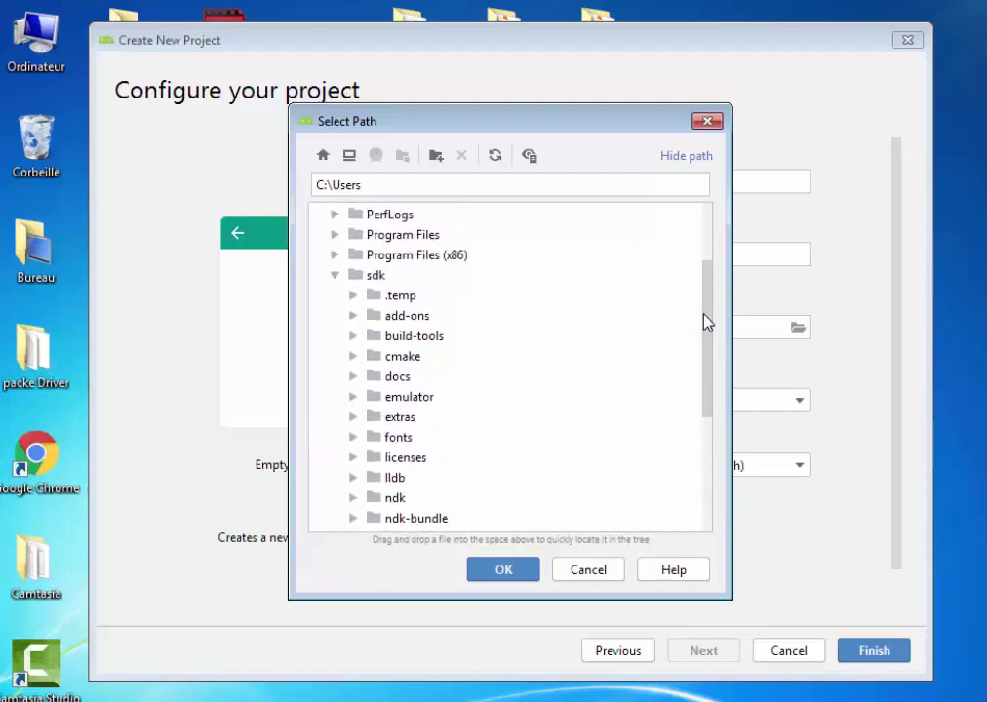
click(331, 277)
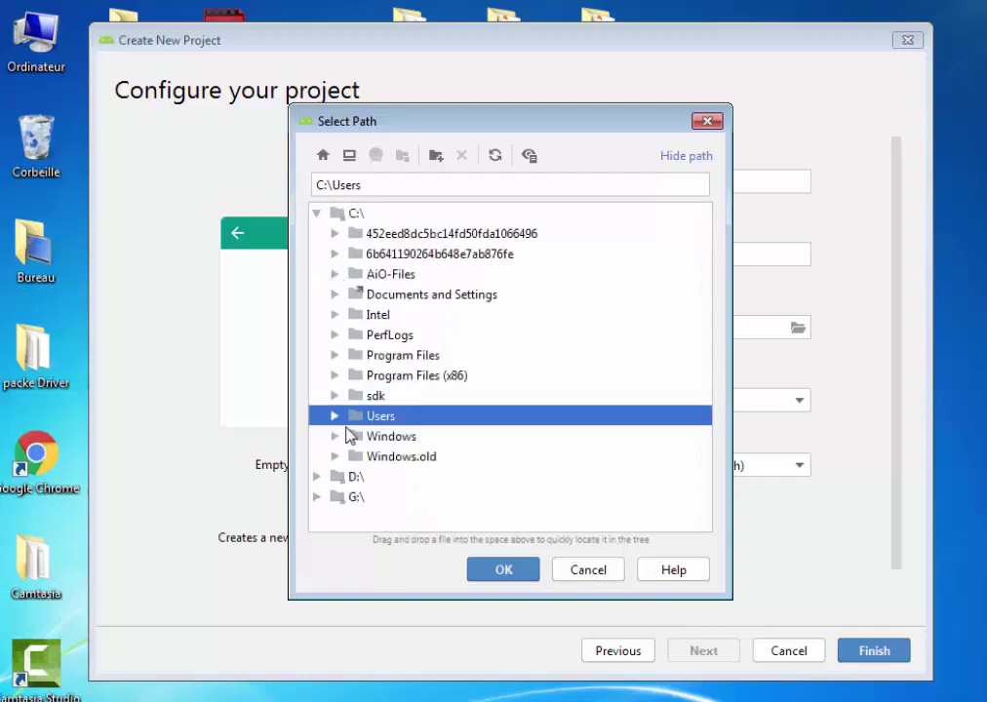
click(335, 416)
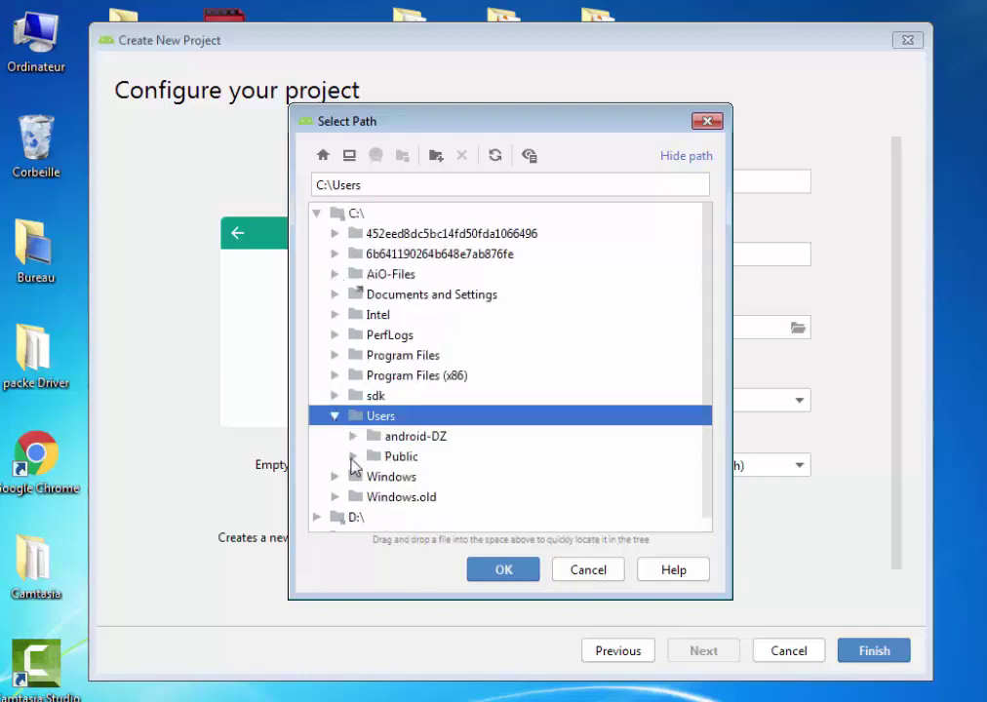
click(353, 436)
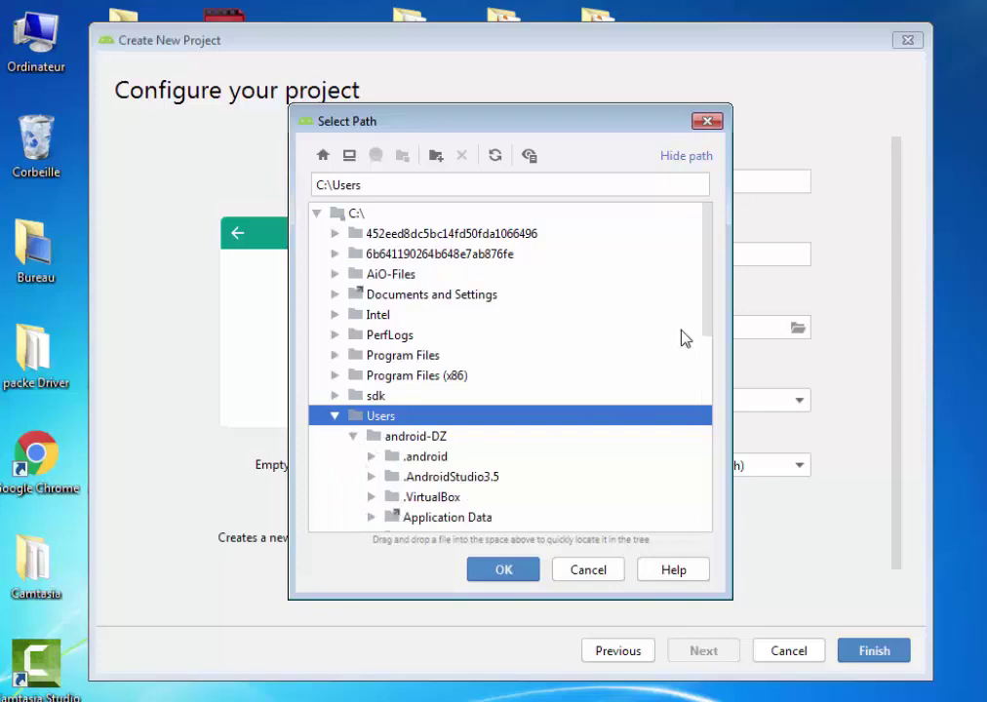
drag(709, 313, 705, 384)
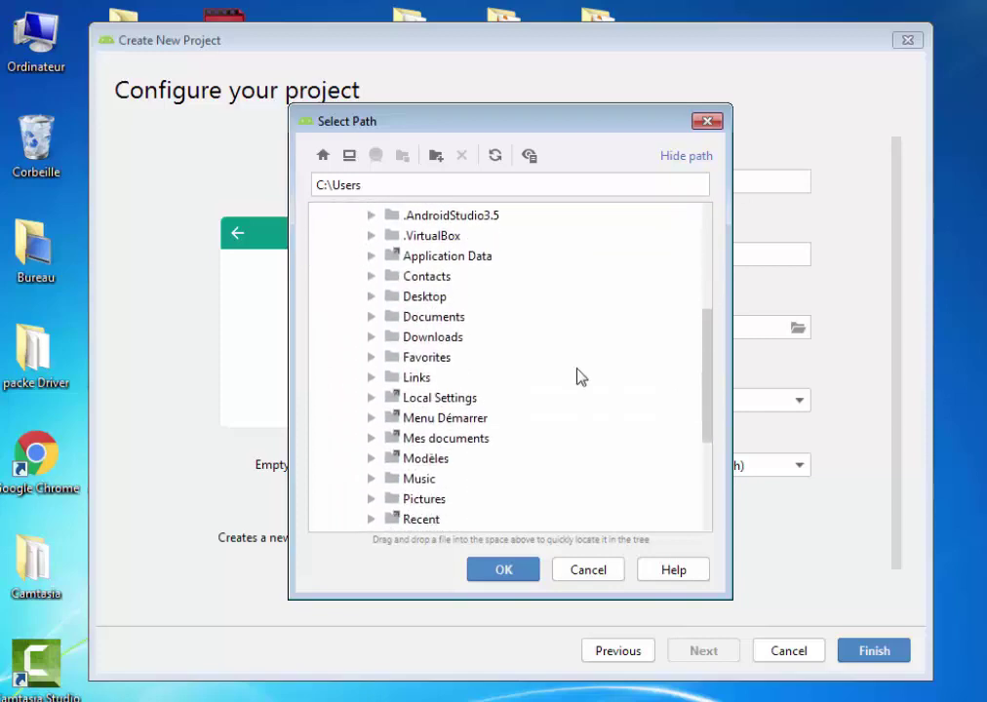
click(421, 298)
click(501, 569)
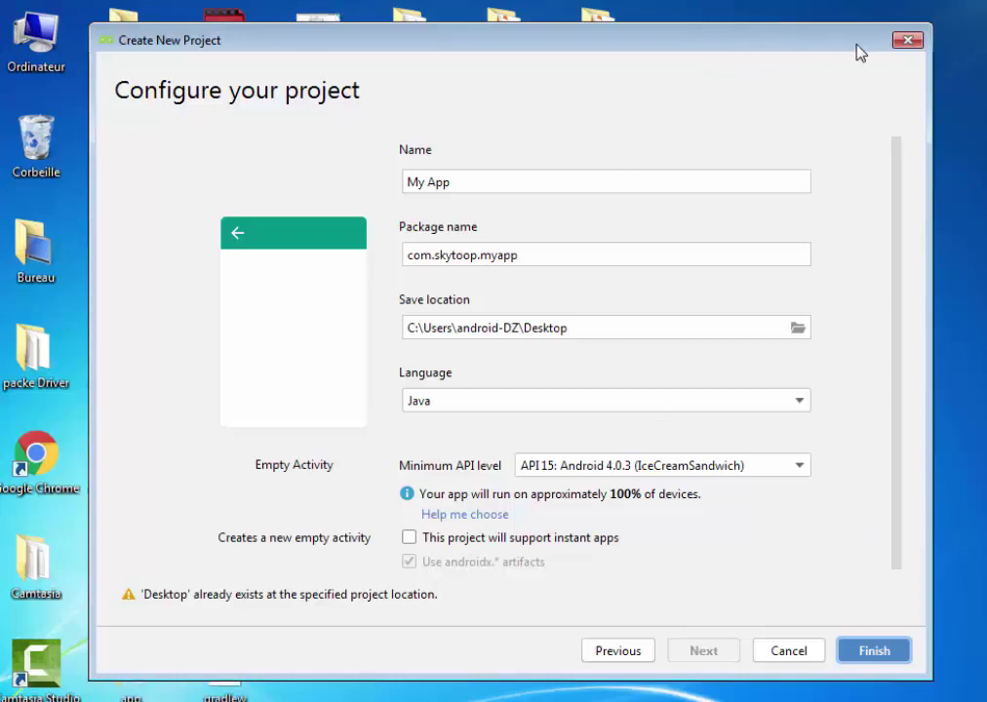
Uncover the desktop to view the files generated for the new project.
drag(529, 42, 688, 293)
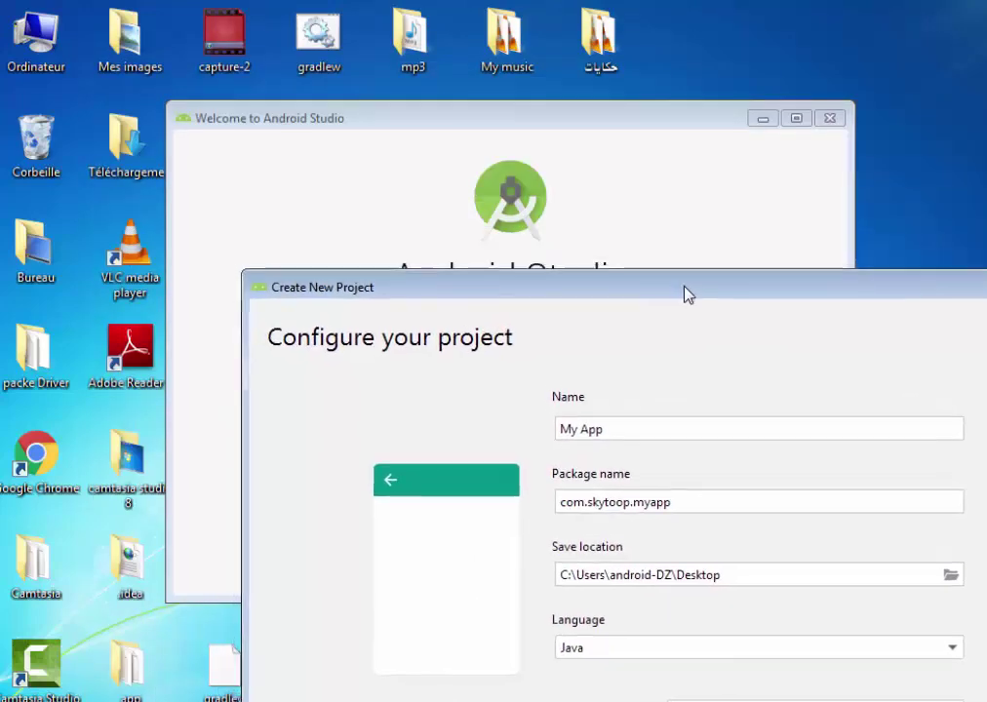
key(Escape)
drag(529, 103, 708, 84)
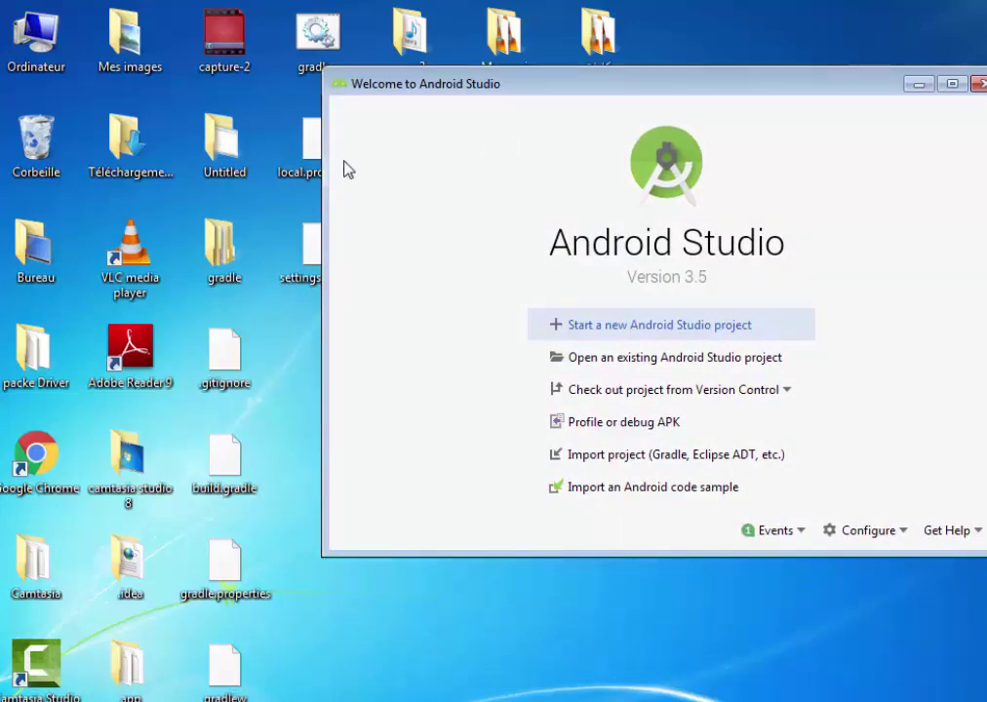
key(super+d)
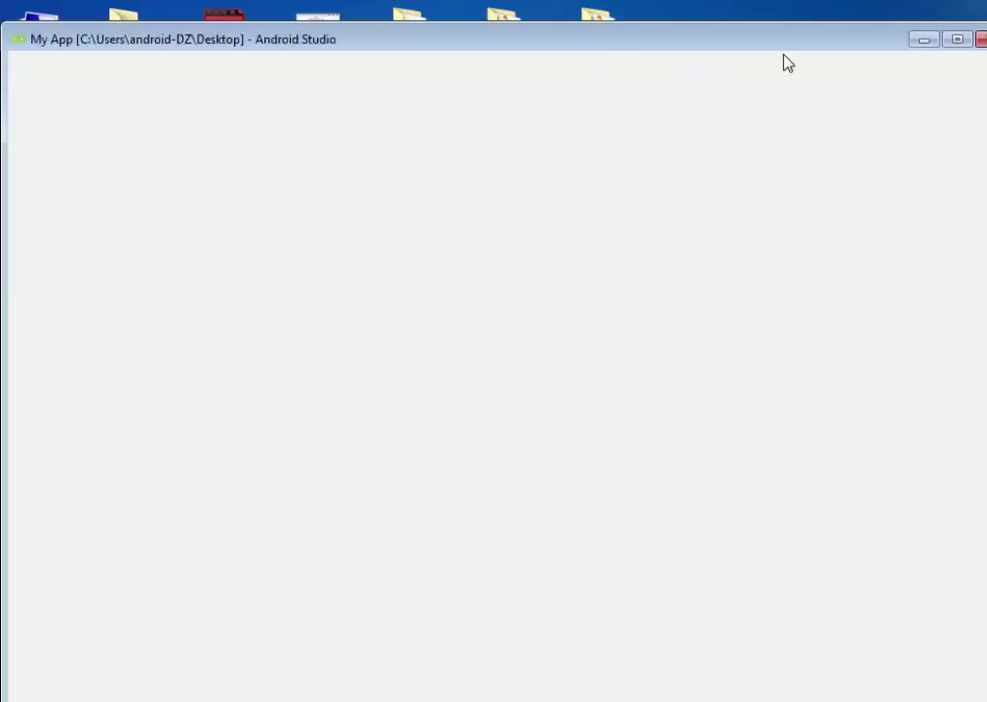
Maximize the My App project window and close the What's New panel.
click(956, 39)
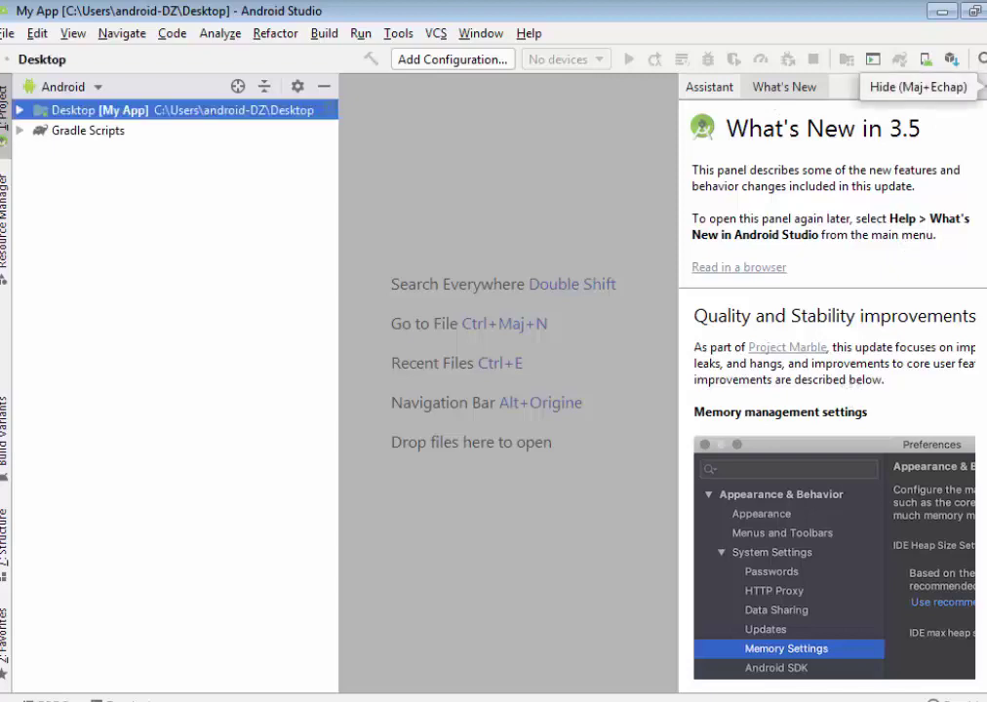
click(983, 87)
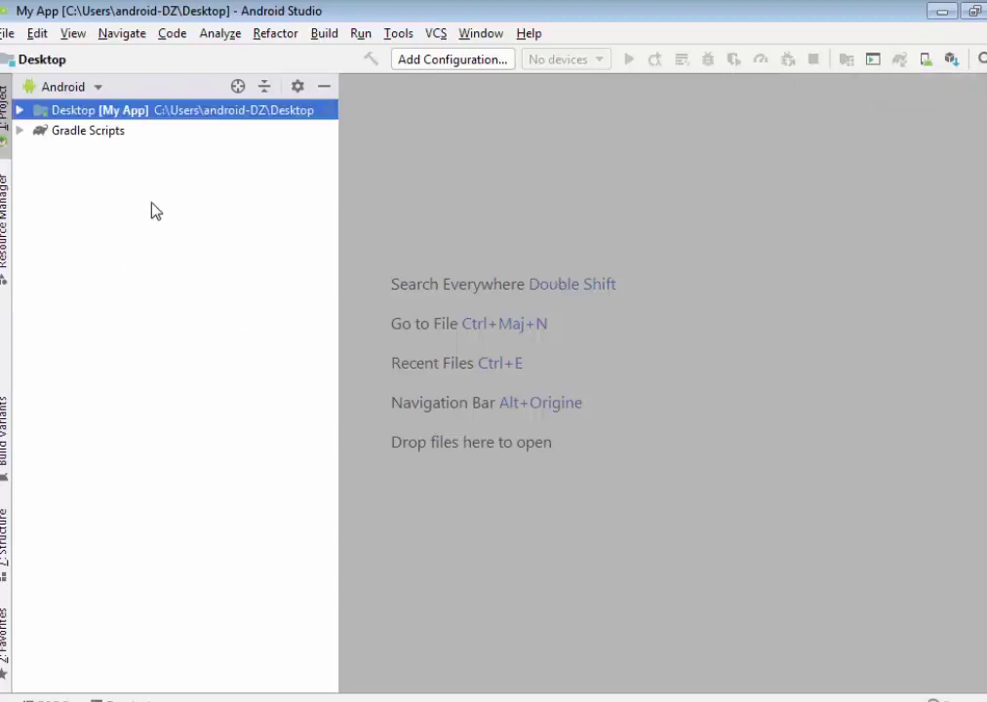
Look through the folders in the My App project root, dismiss the update notification and hide the project tree.
click(19, 112)
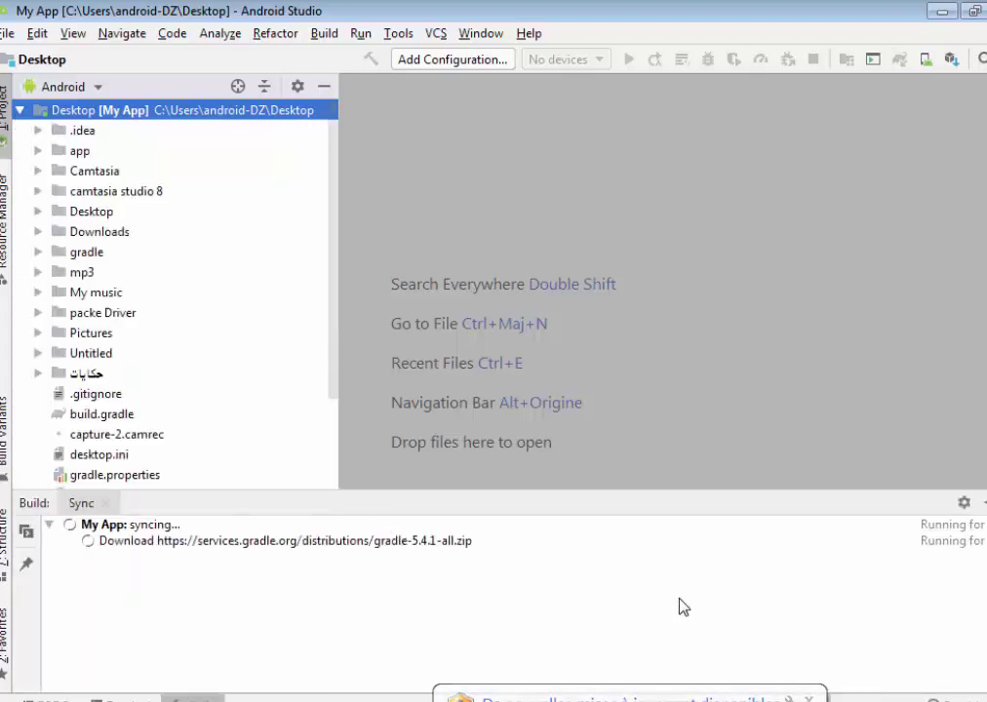
click(808, 698)
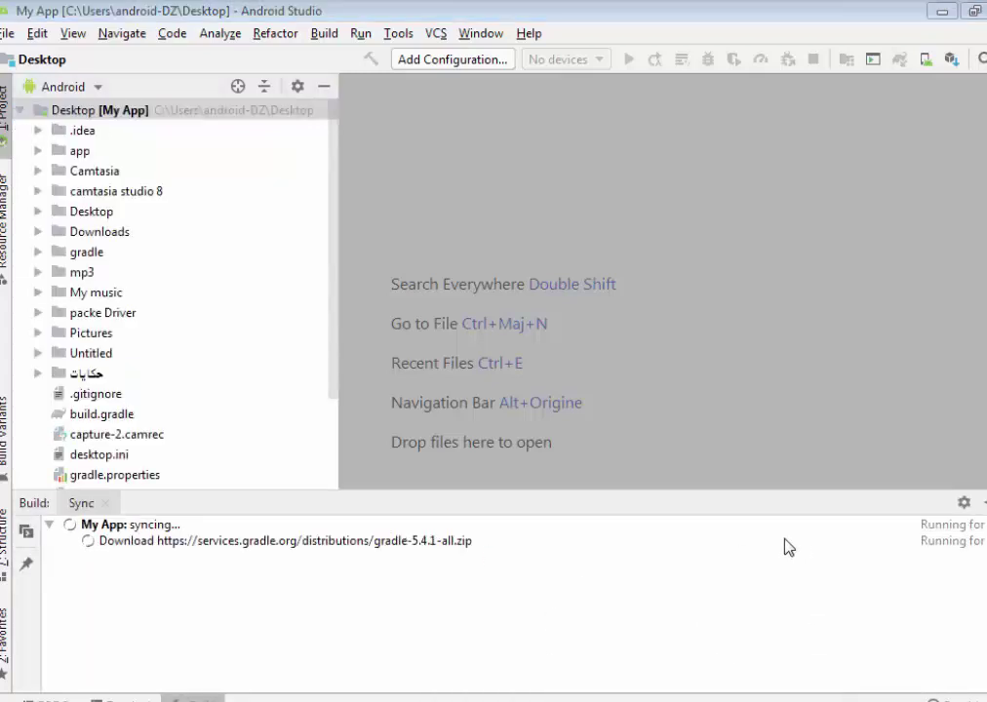
click(4, 112)
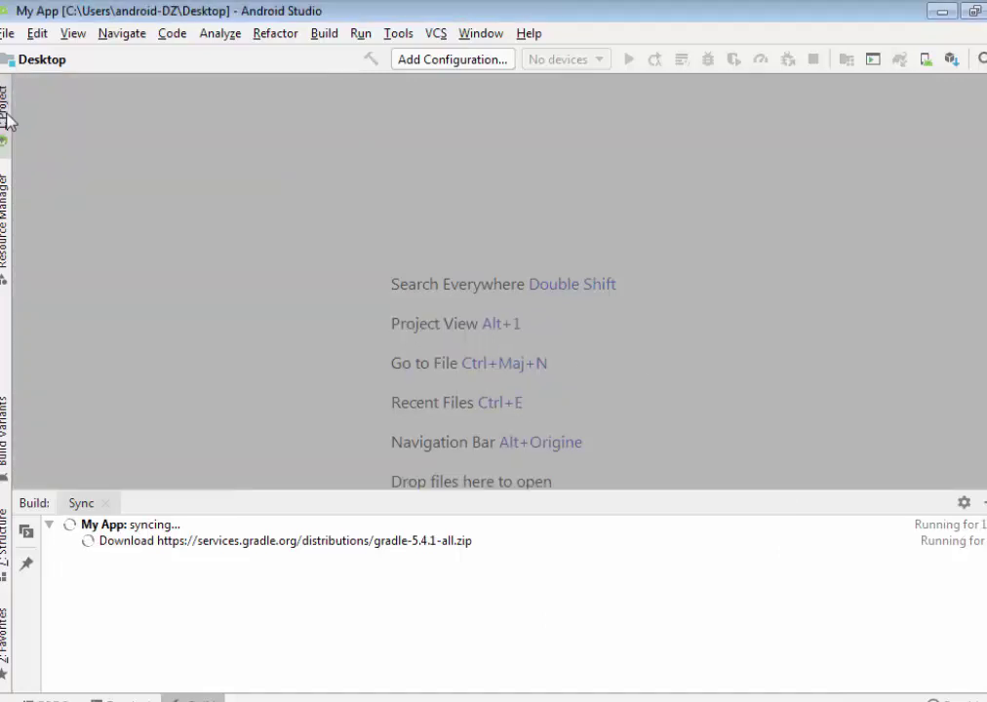
Open the IDE settings and examine the configured Android SDK location.
click(7, 34)
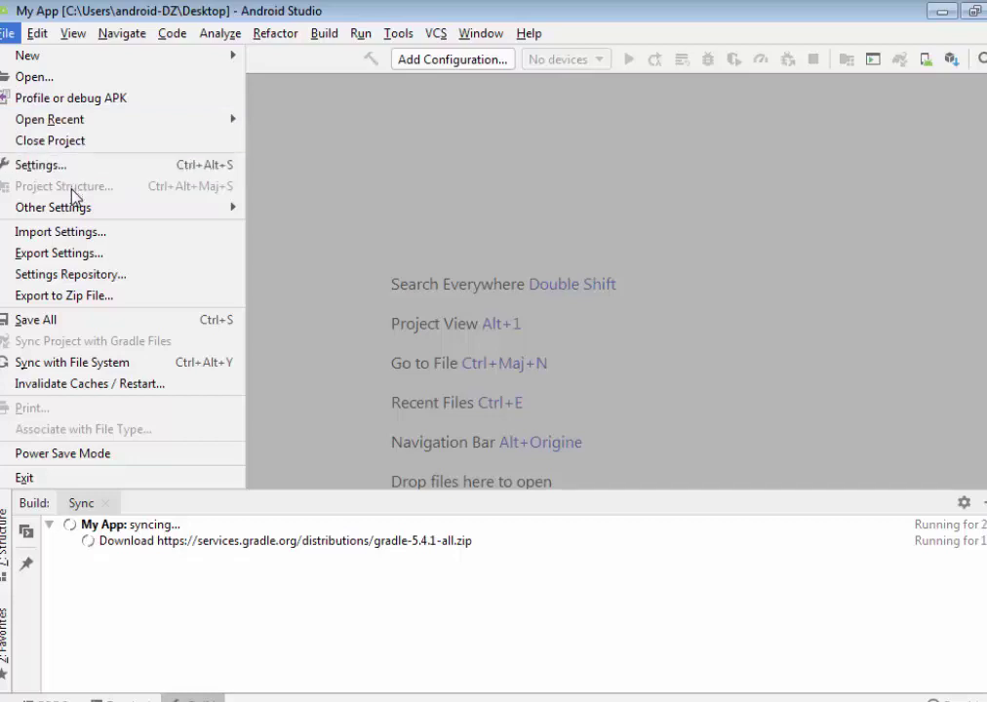
click(49, 173)
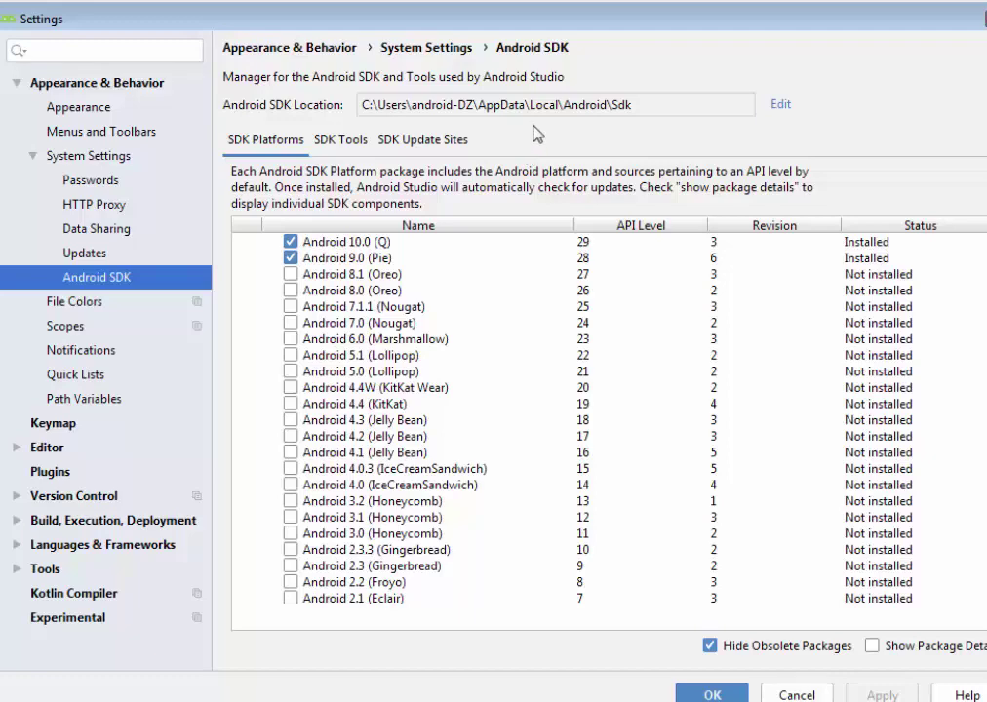
click(467, 113)
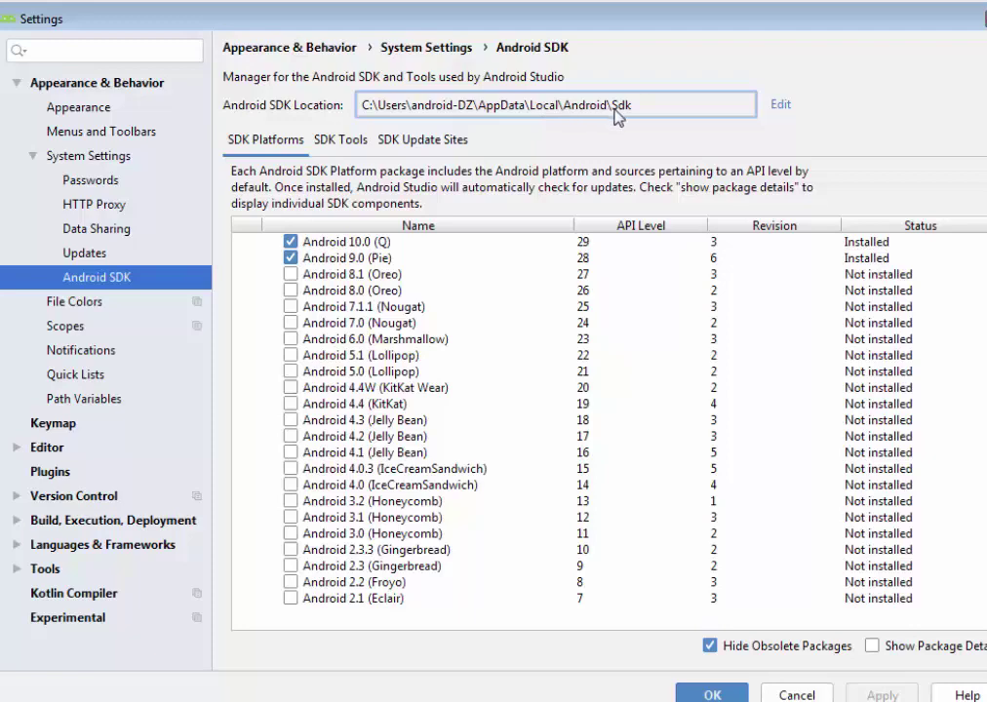
drag(632, 109, 391, 110)
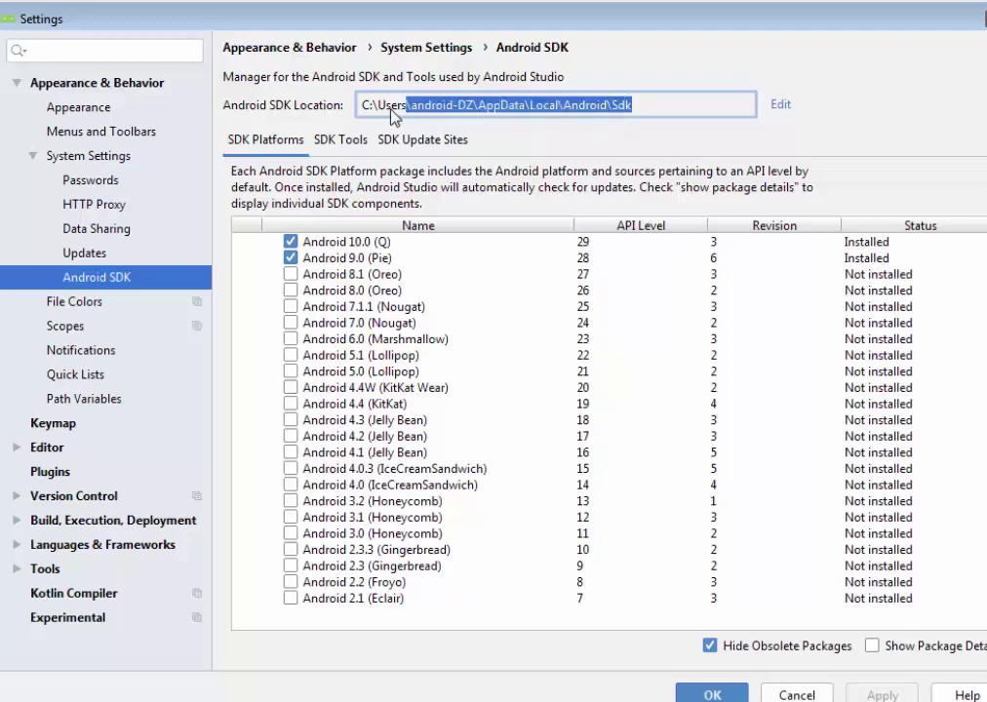
click(388, 114)
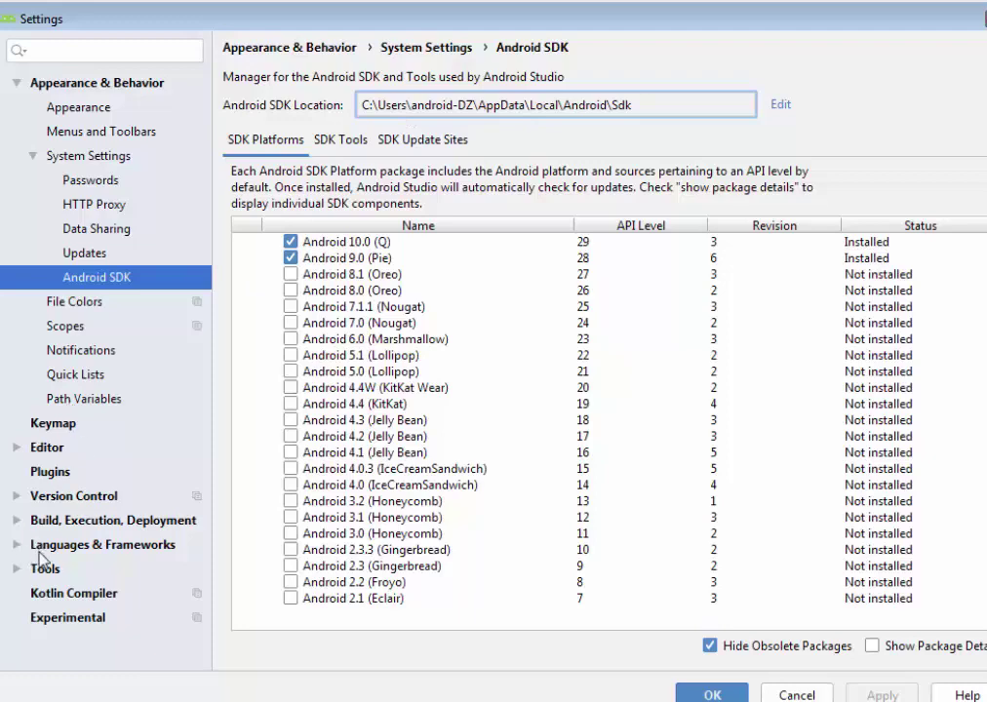
In the Gradle settings under Build, Execution, Deployment, choose to use a local Gradle distribution.
click(35, 521)
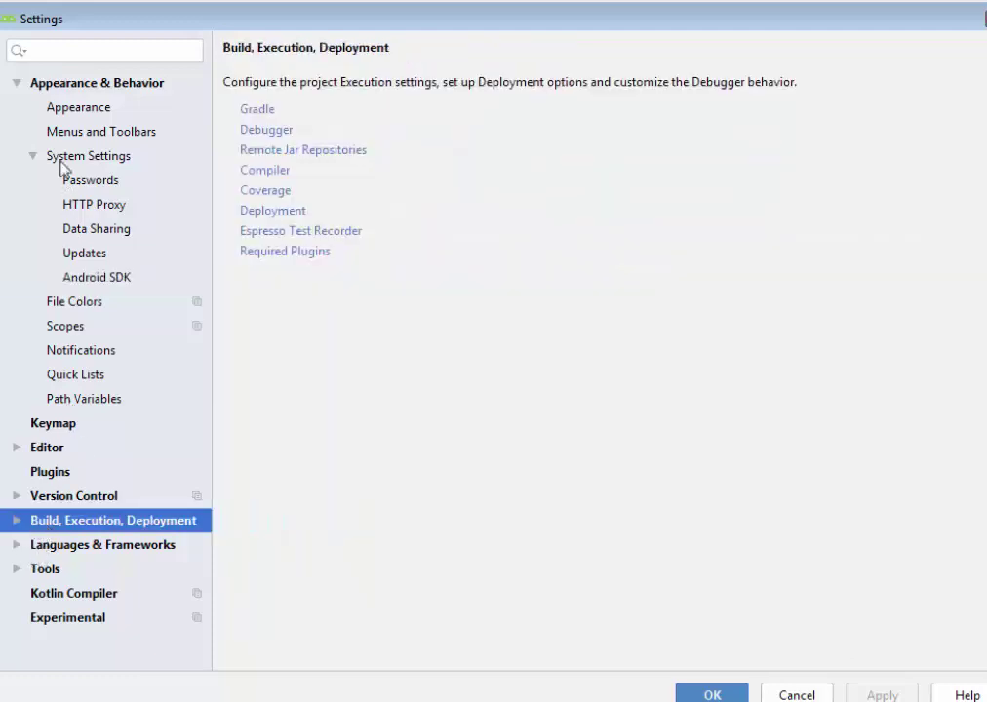
click(16, 86)
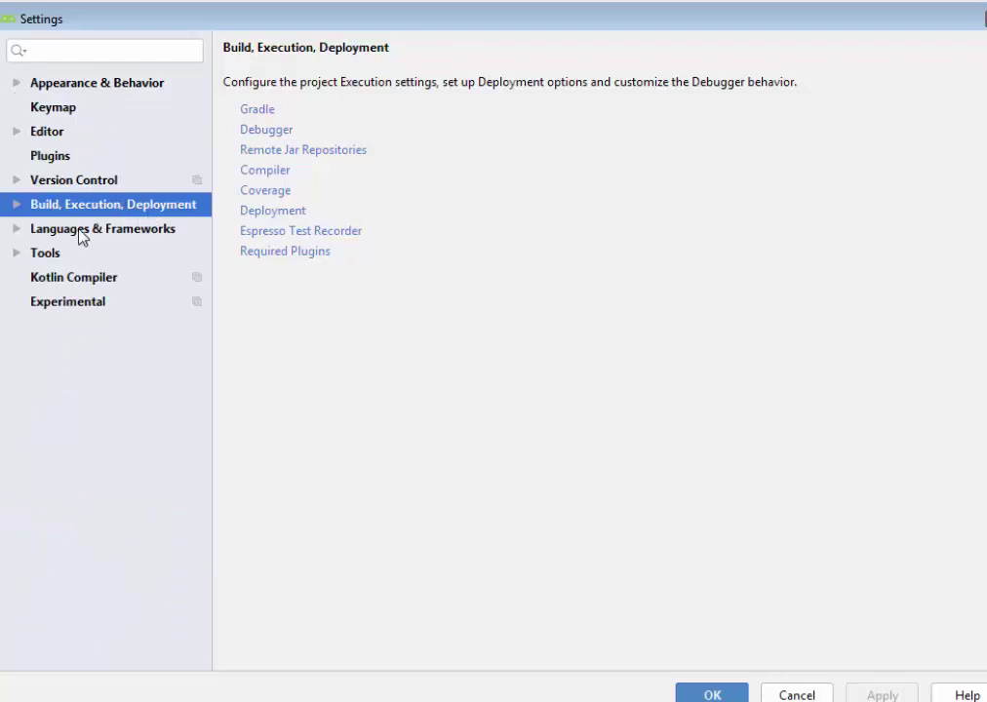
click(16, 204)
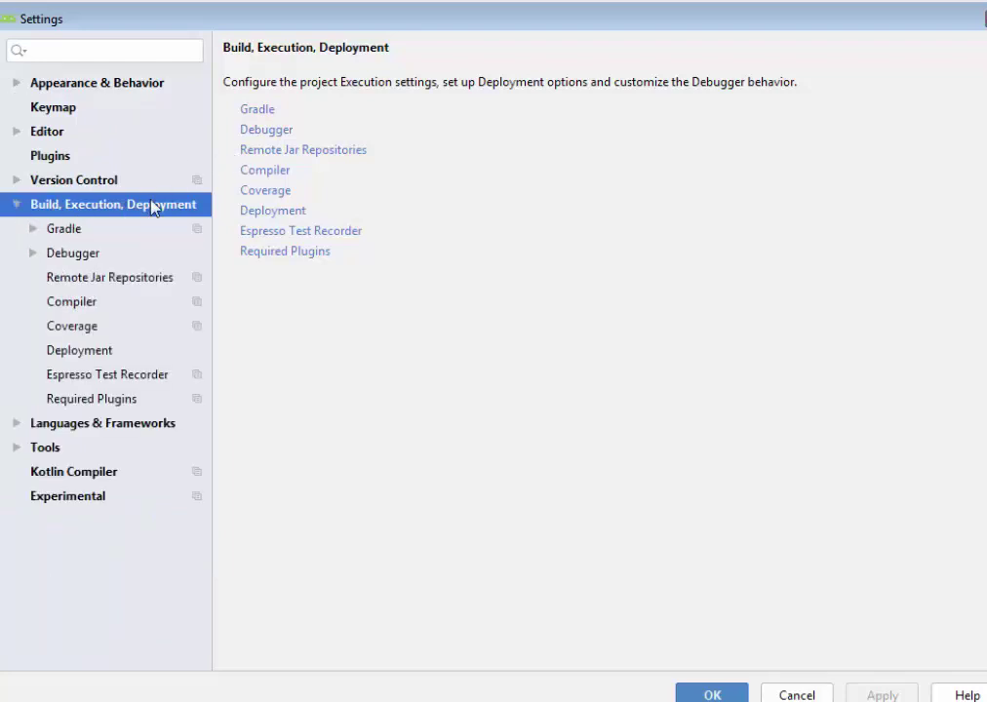
click(54, 234)
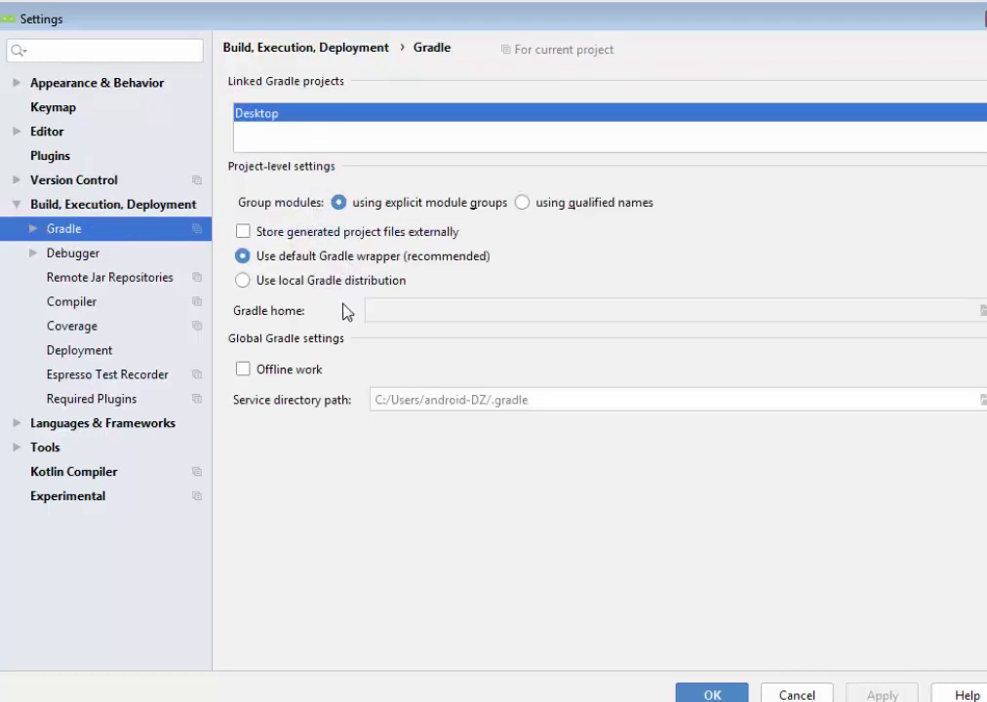
click(241, 281)
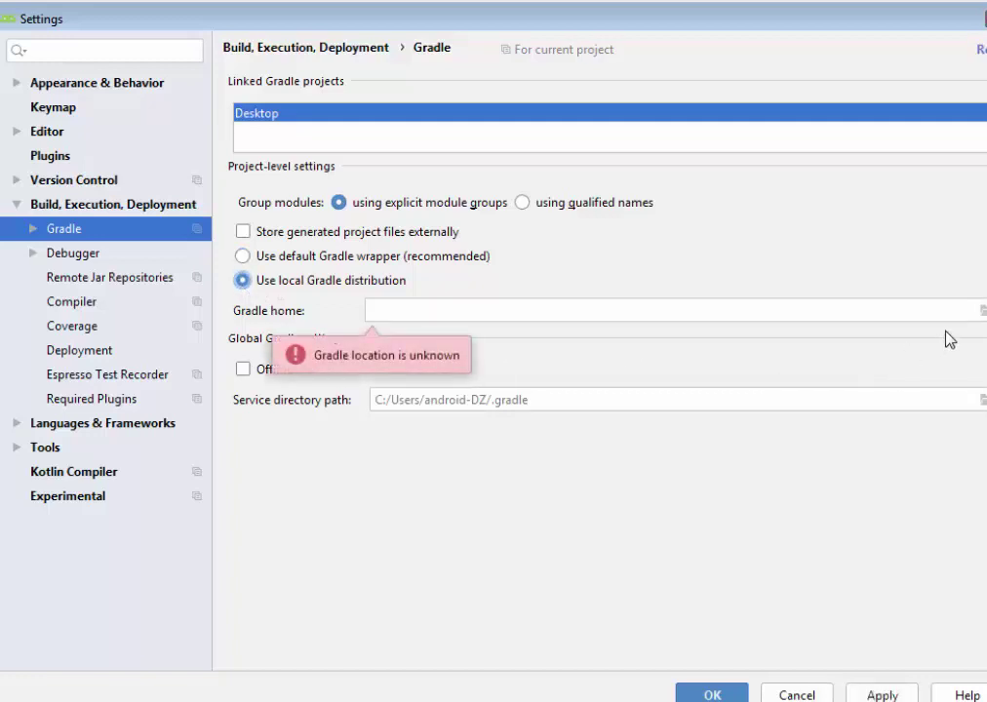
Browse for a Gradle home folder under C:\Program Files\Android\Android Studio, looking into its bin subfolder.
click(983, 311)
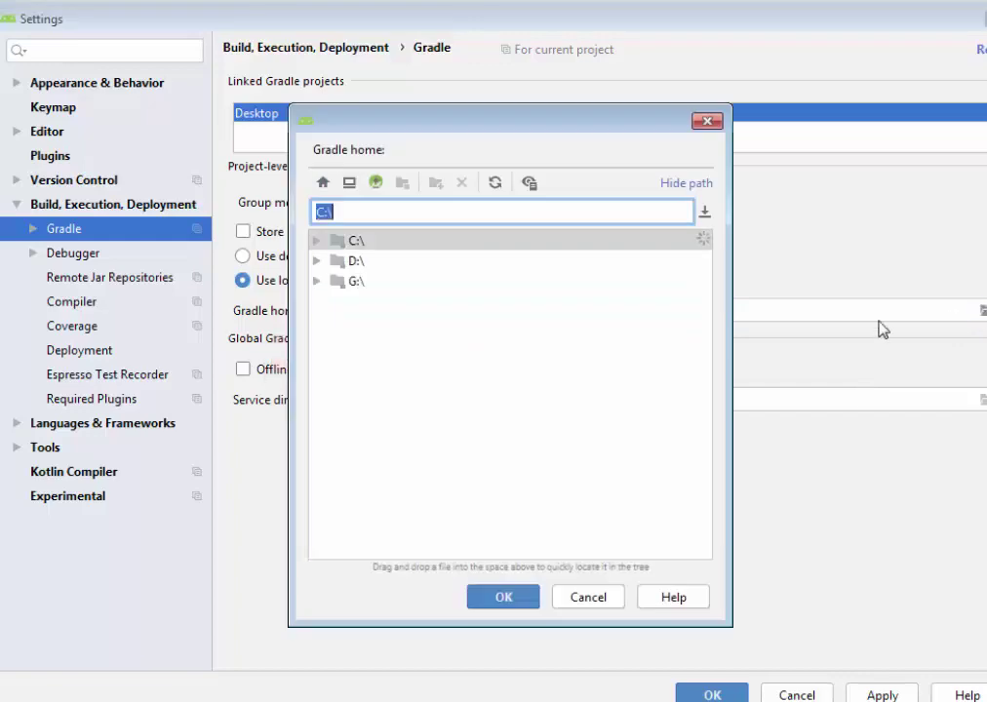
click(313, 245)
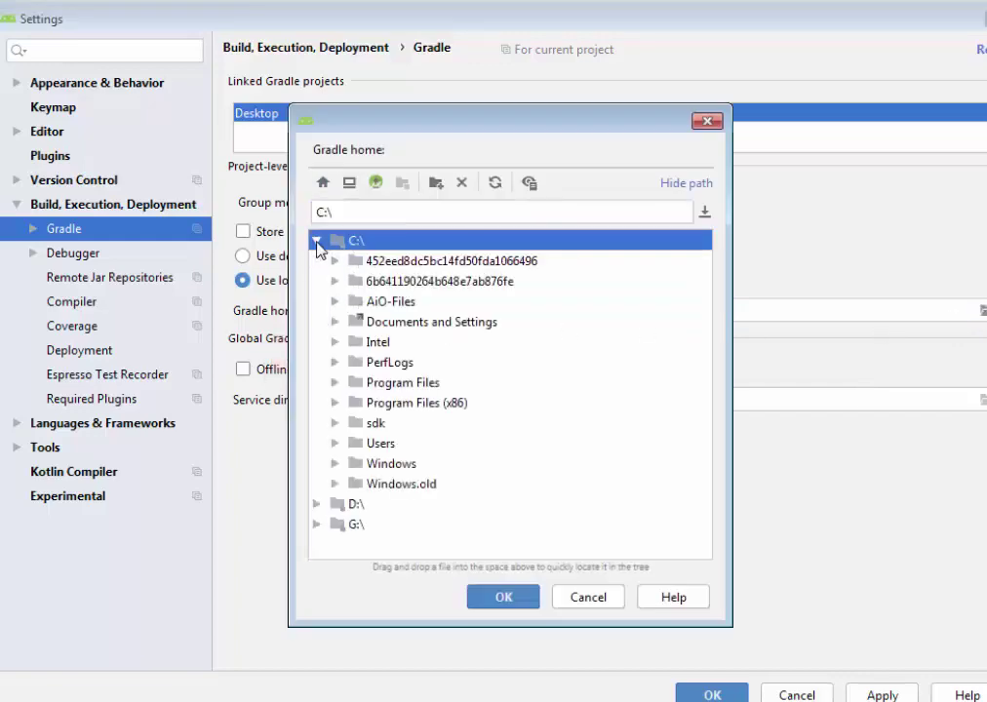
click(334, 383)
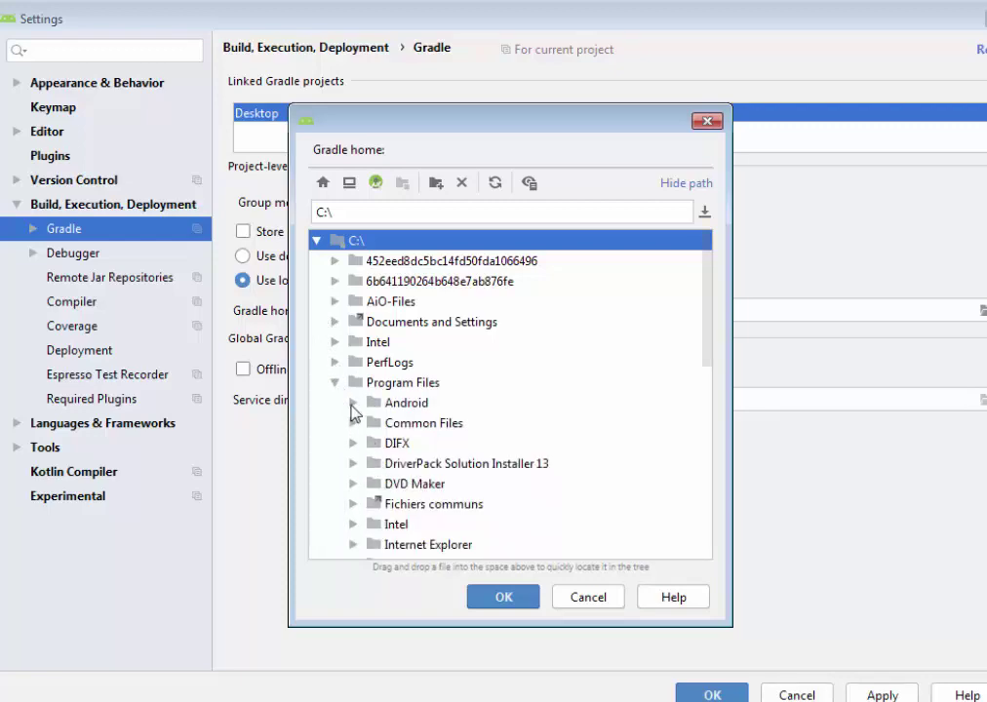
click(352, 406)
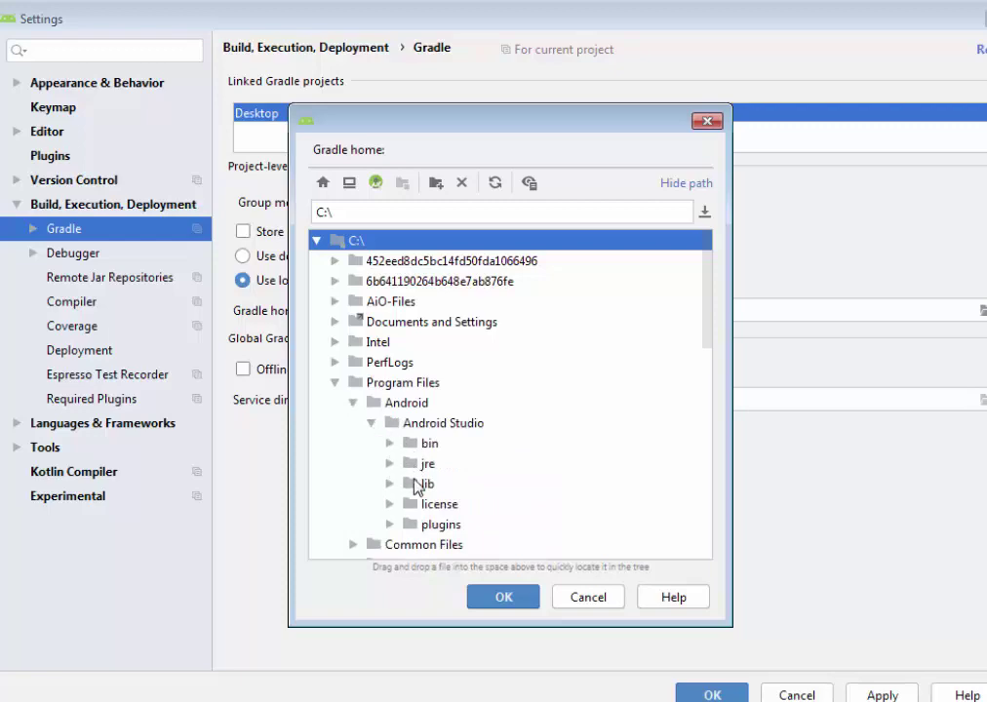
mouse_move(708, 339)
mouse_down()
mouse_move(721, 368)
mouse_move(721, 331)
mouse_up()
click(333, 377)
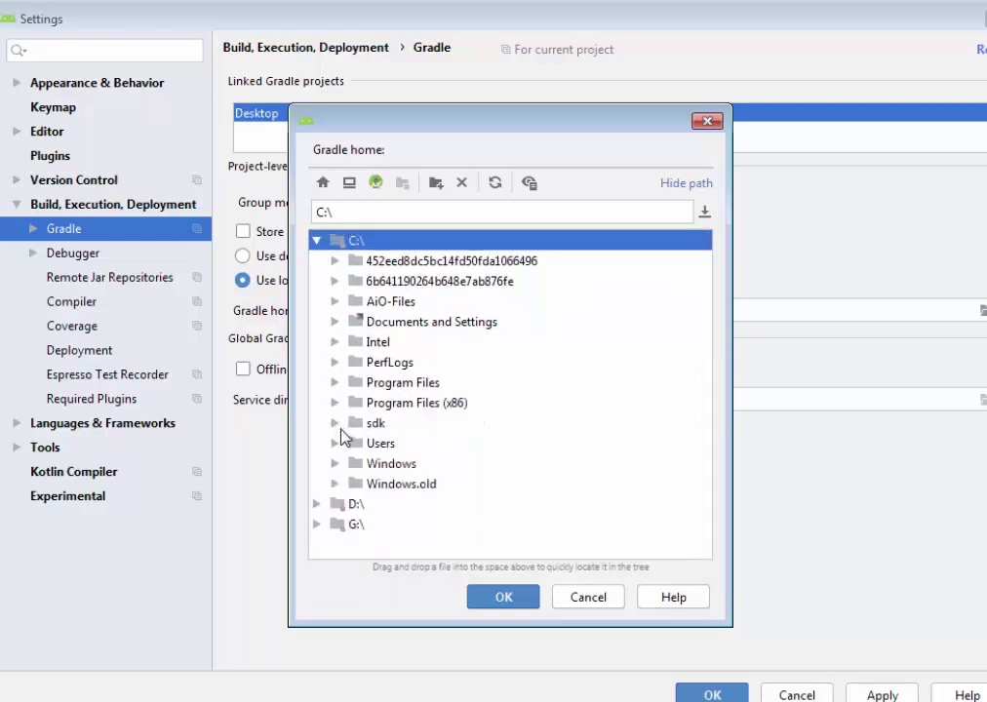
click(335, 382)
click(353, 403)
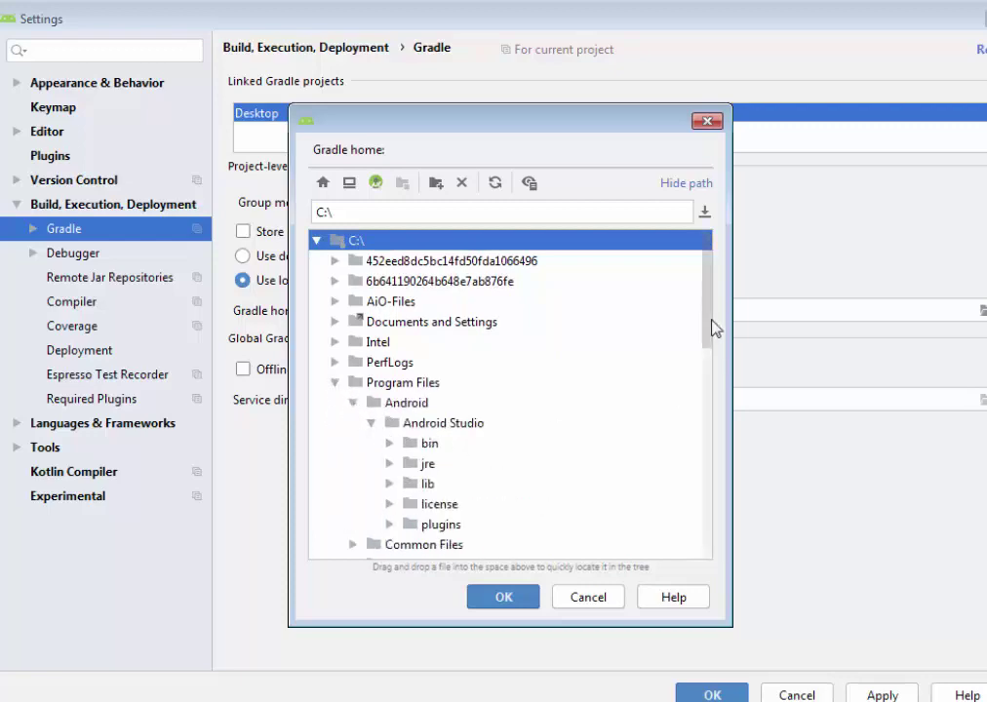
drag(711, 326, 712, 371)
click(389, 312)
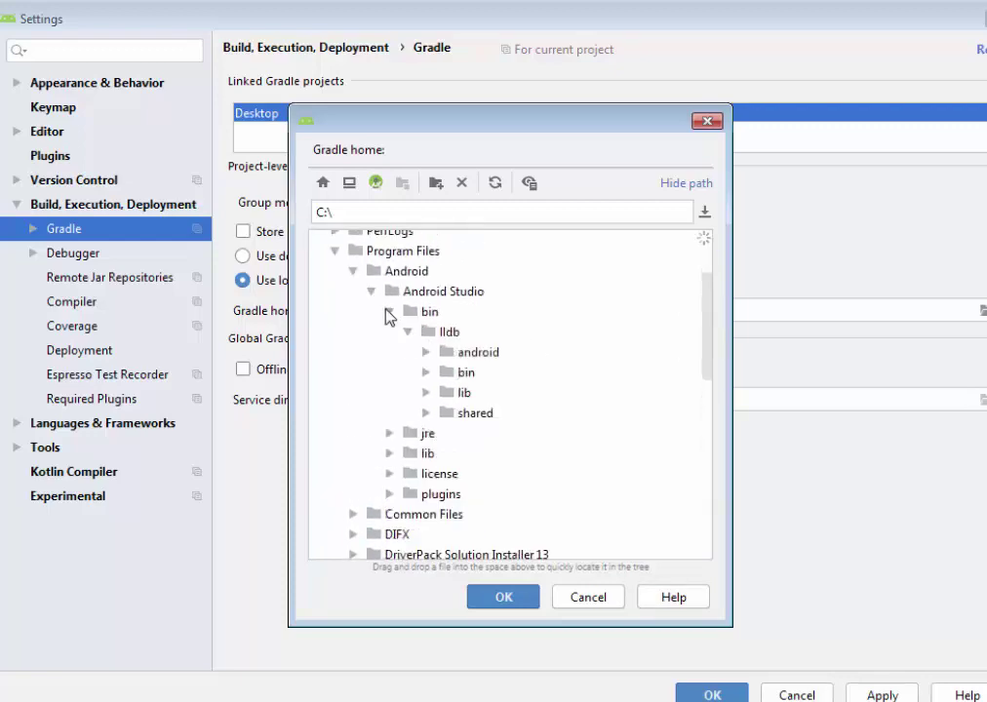
click(389, 312)
click(353, 271)
click(335, 251)
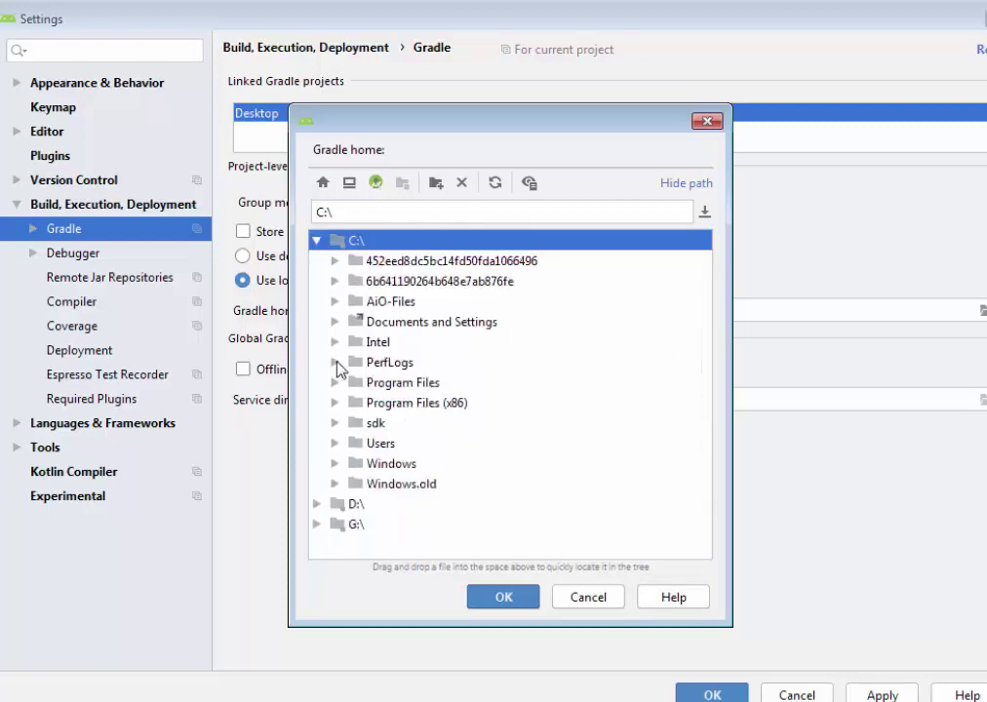
Search Program Files (x86) and the plugins folder of Android Studio for a local Gradle home.
click(334, 403)
drag(705, 323, 373, 361)
click(334, 346)
click(334, 382)
click(353, 403)
scroll(709, 352, down, 3)
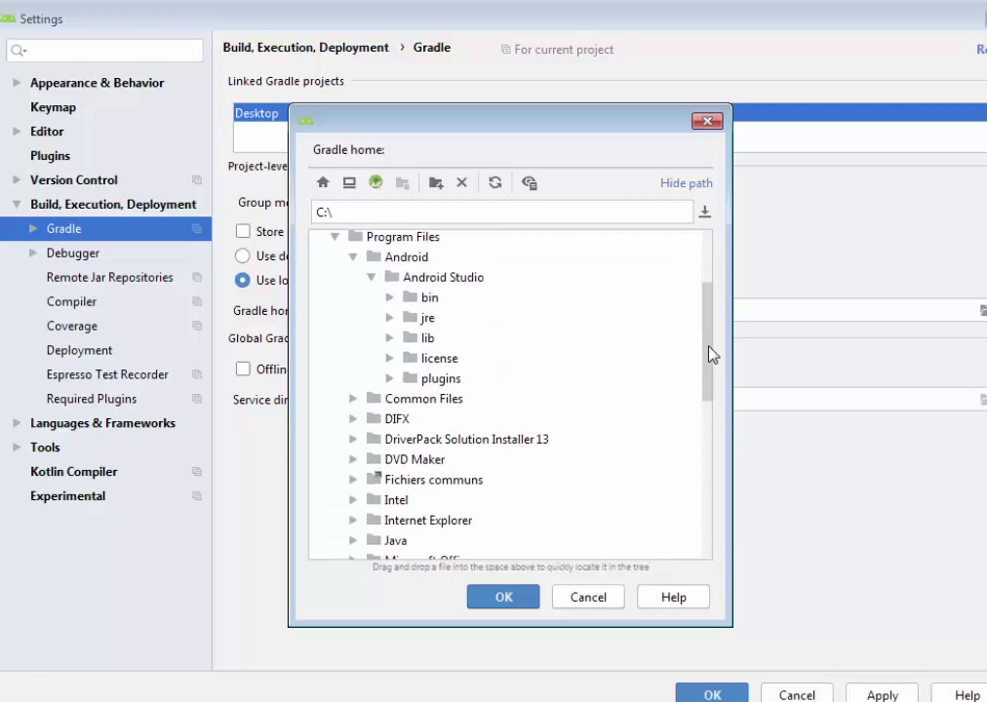
click(389, 376)
mouse_move(707, 314)
mouse_down()
mouse_move(720, 376)
mouse_move(709, 427)
mouse_move(705, 304)
mouse_up()
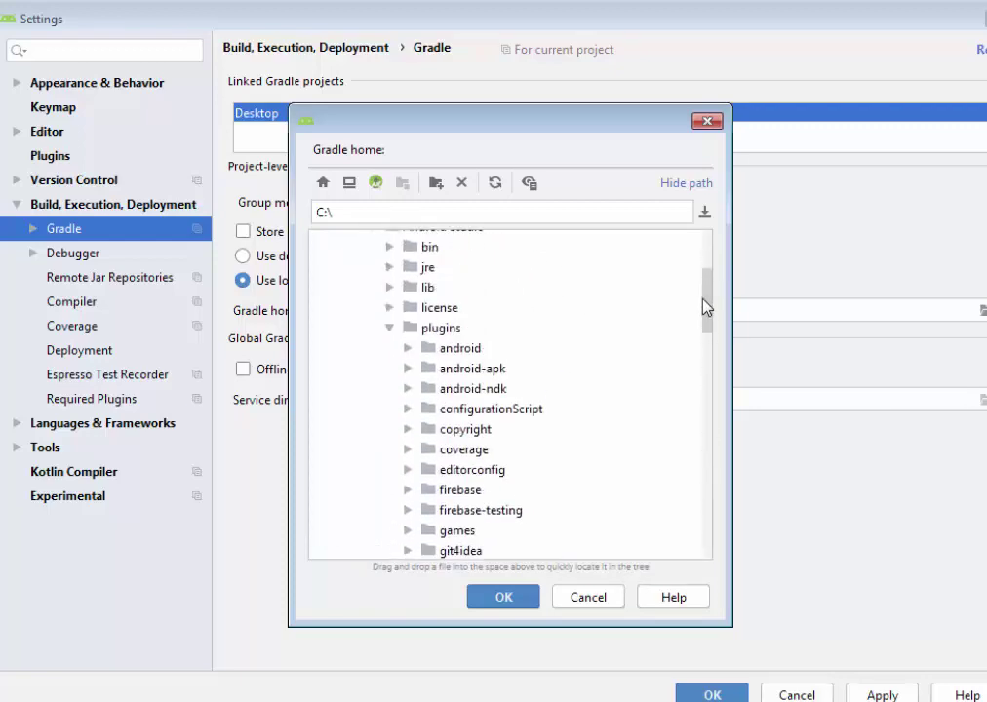
click(388, 326)
Cancel the Gradle home selection and switch the project back to the default Gradle wrapper.
click(588, 597)
click(312, 257)
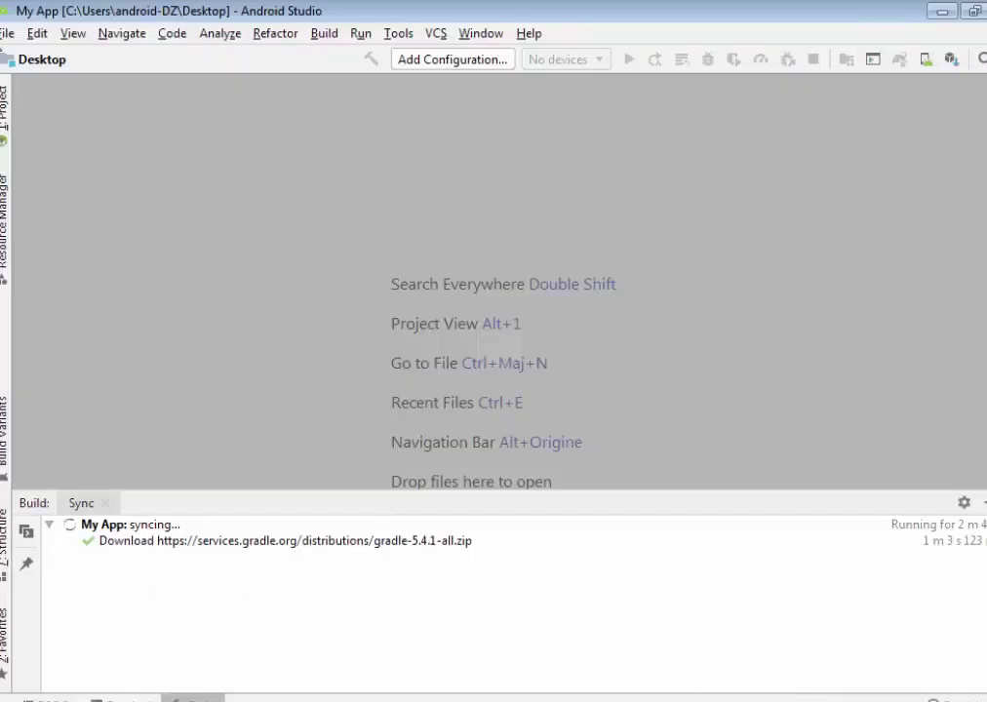
click(5, 33)
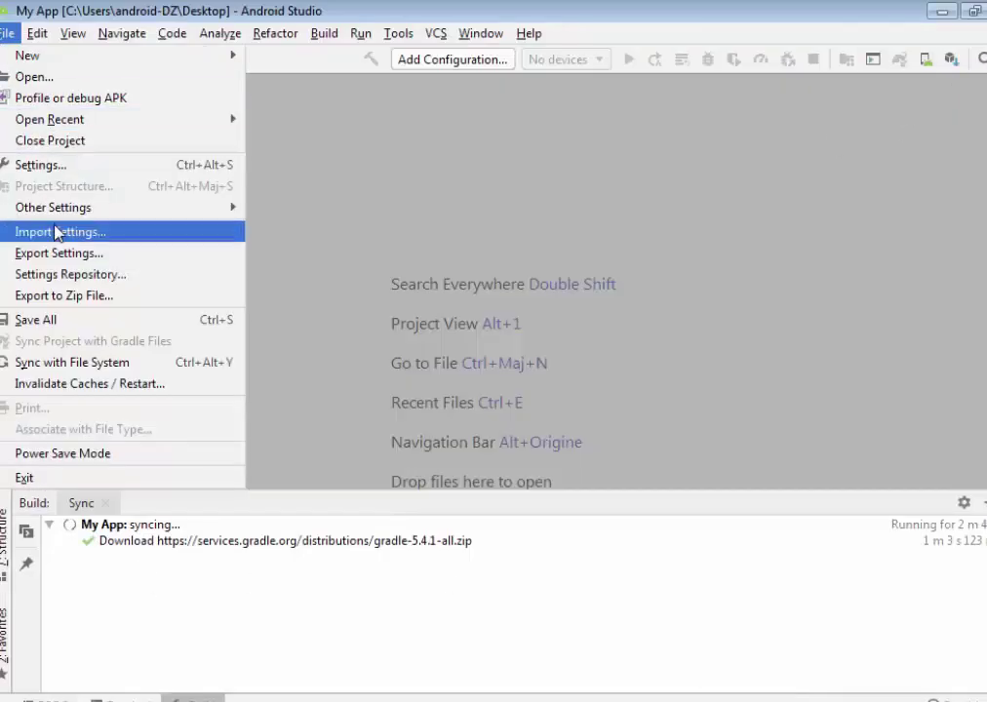
click(37, 176)
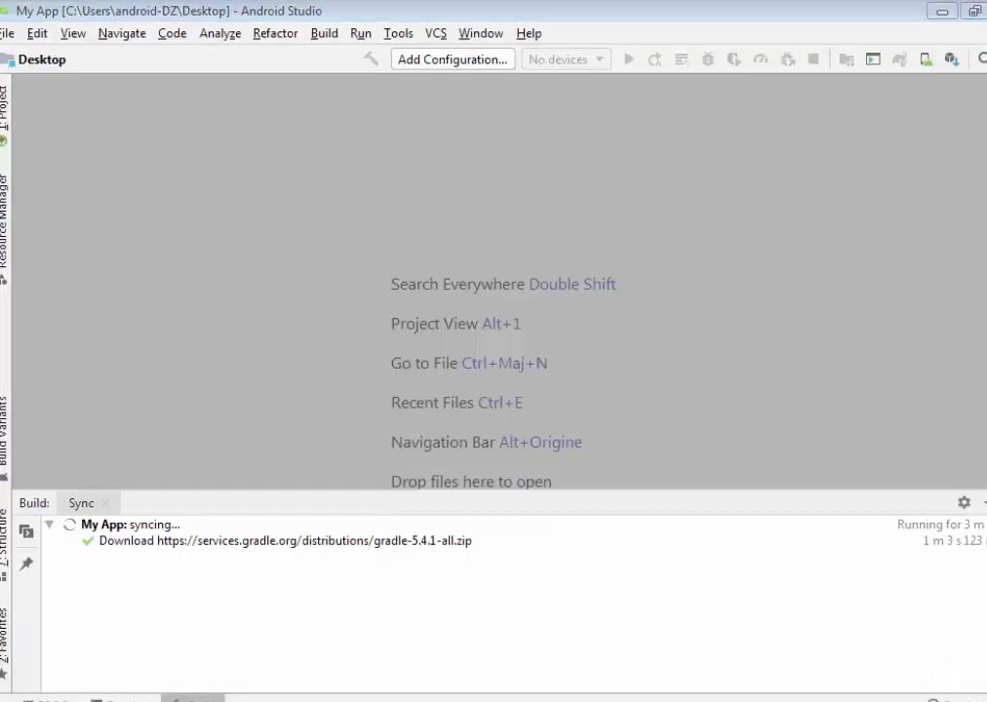
Switch to Windows Explorer and open the Android\Android Studio folder within Program Files on drive C.
key(super)
click(342, 396)
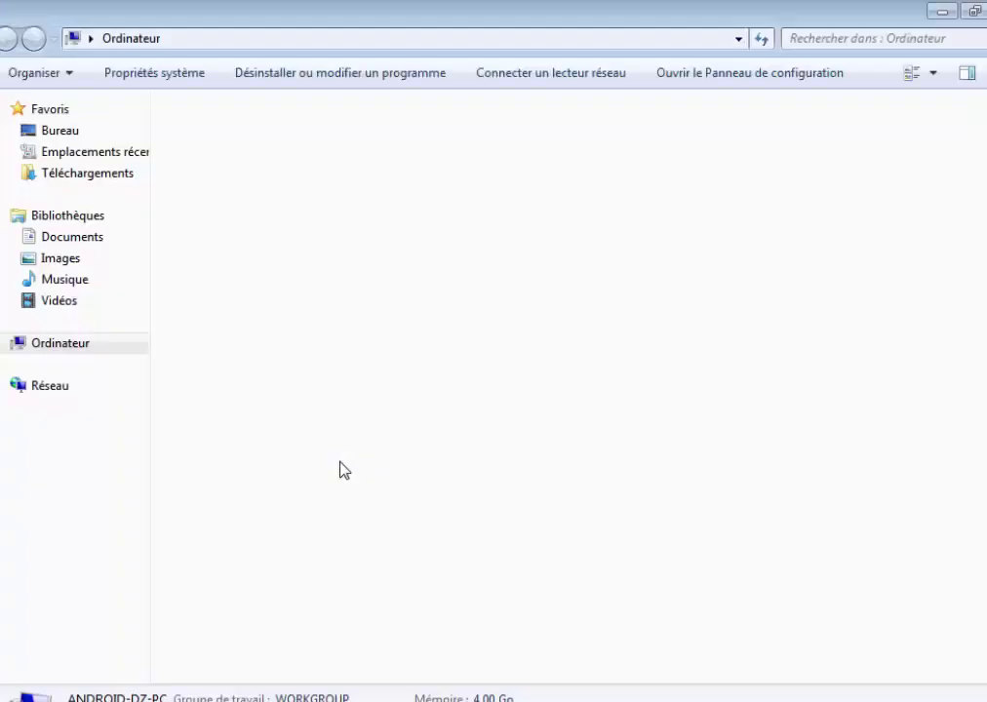
double_click(292, 132)
double_click(229, 266)
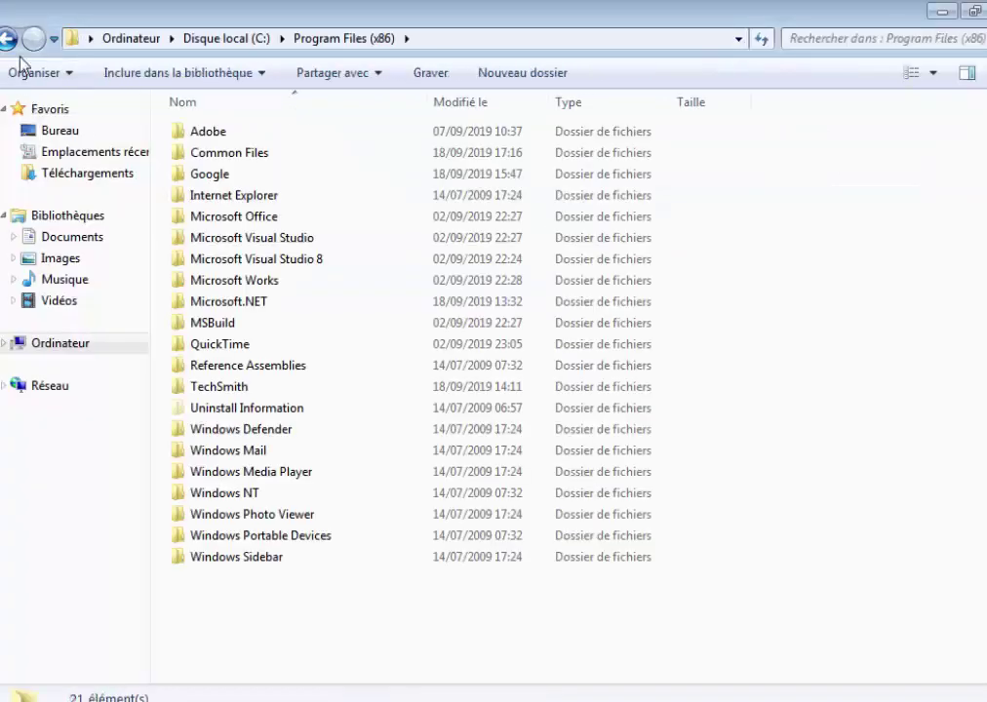
key(BackSpace)
double_click(207, 303)
double_click(210, 131)
double_click(209, 131)
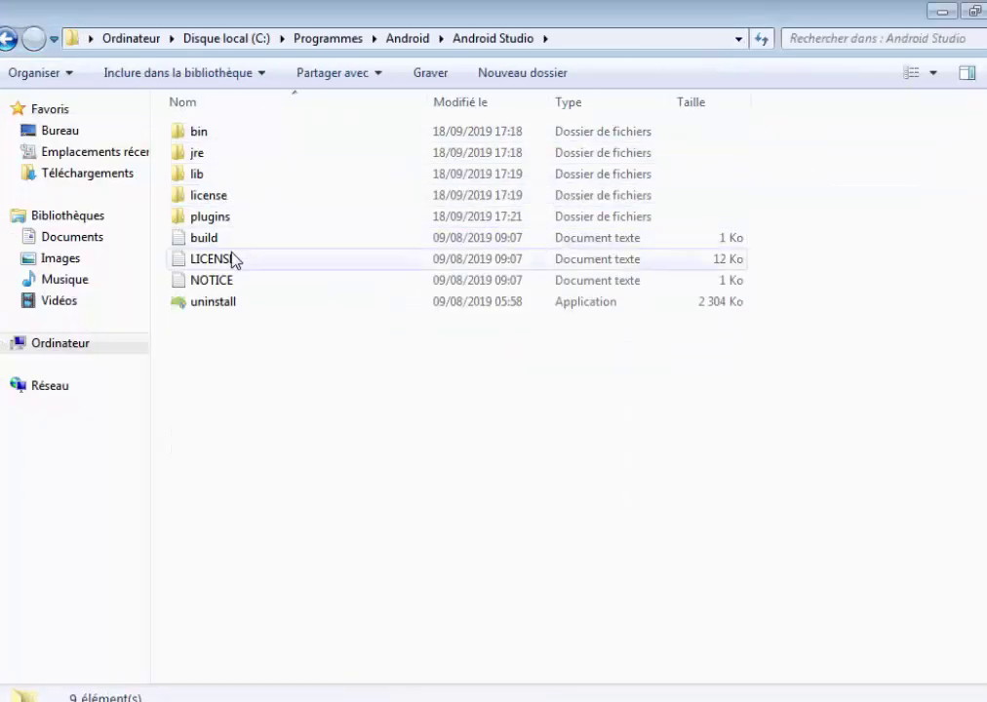
Look through the bin, jre, lib and plugins folders of the Android Studio installation for Gradle.
double_click(205, 135)
key(BackSpace)
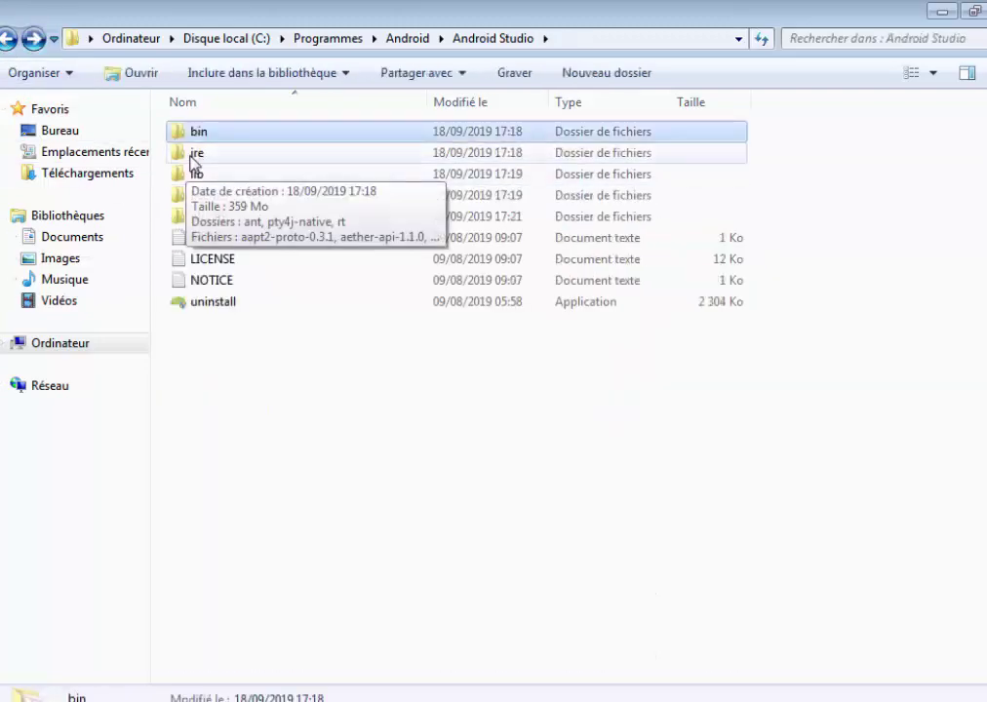
double_click(195, 154)
click(7, 39)
double_click(195, 173)
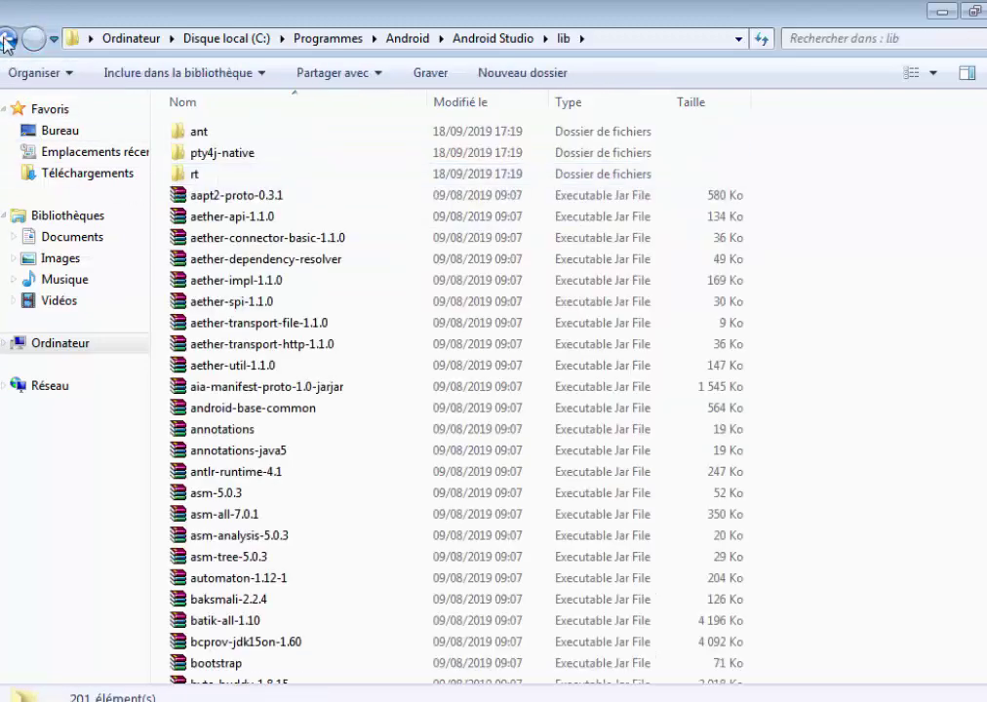
click(7, 39)
double_click(221, 227)
double_click(249, 129)
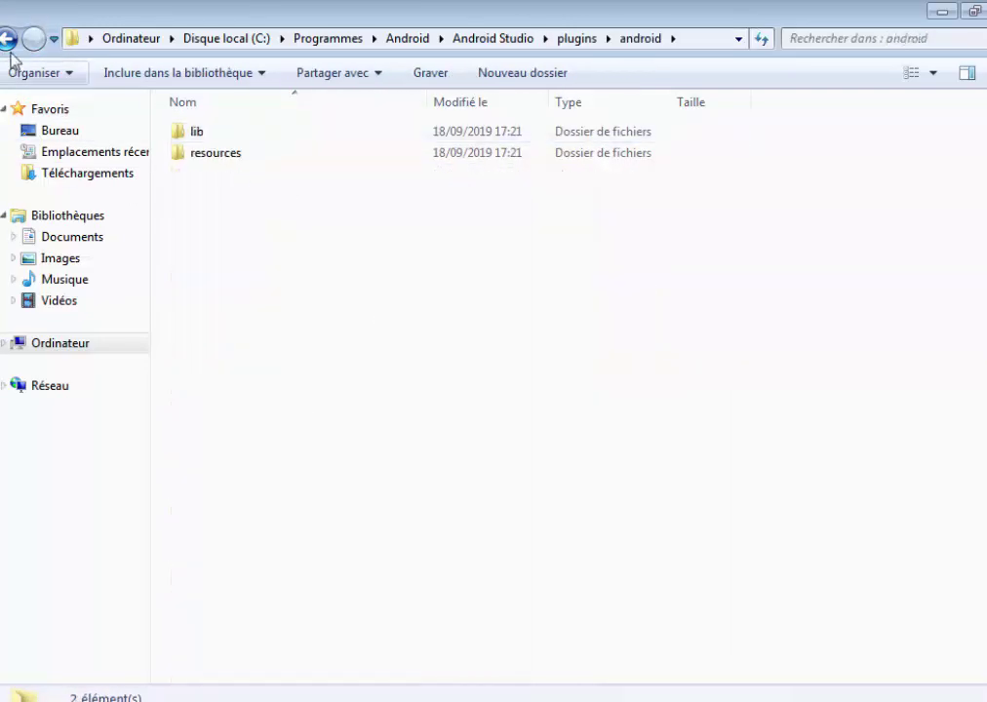
click(8, 40)
click(213, 325)
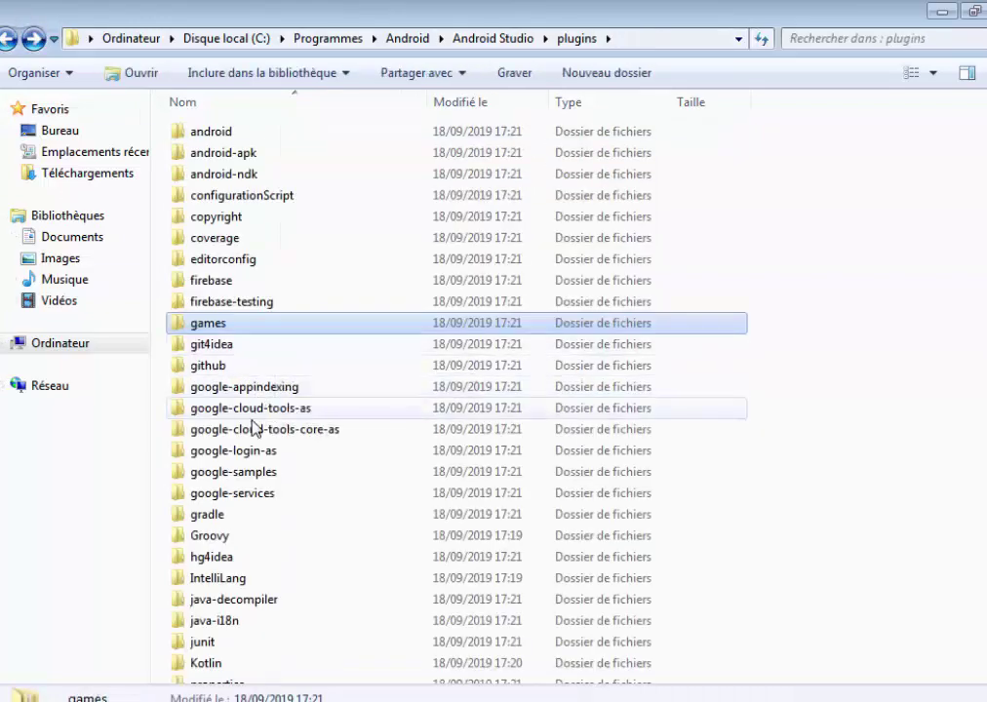
Examine the lib folder of the gradle plugin and return to the plugins folder.
double_click(211, 516)
double_click(175, 132)
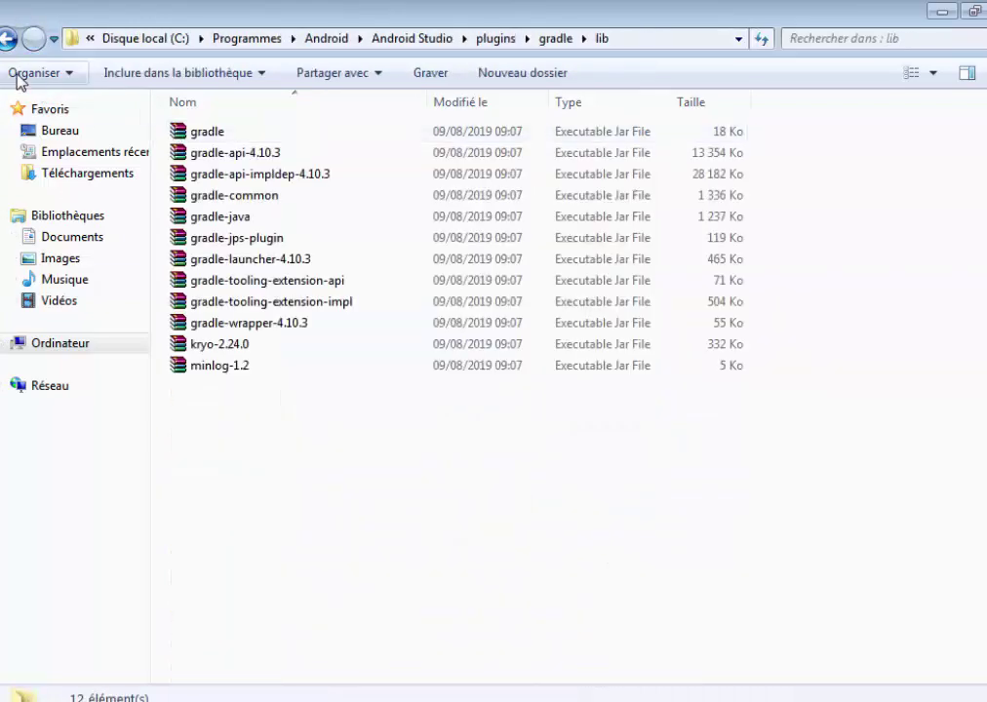
click(7, 39)
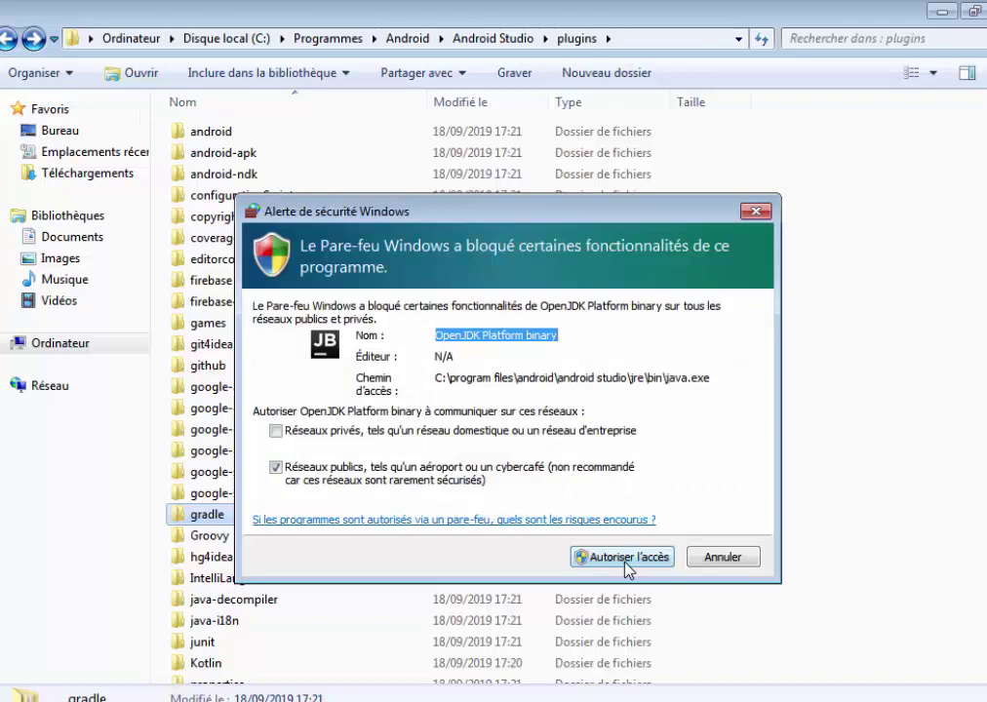
Cancel the Windows Firewall alert for OpenJDK Platform binary and go back out of the plugins folder.
click(721, 556)
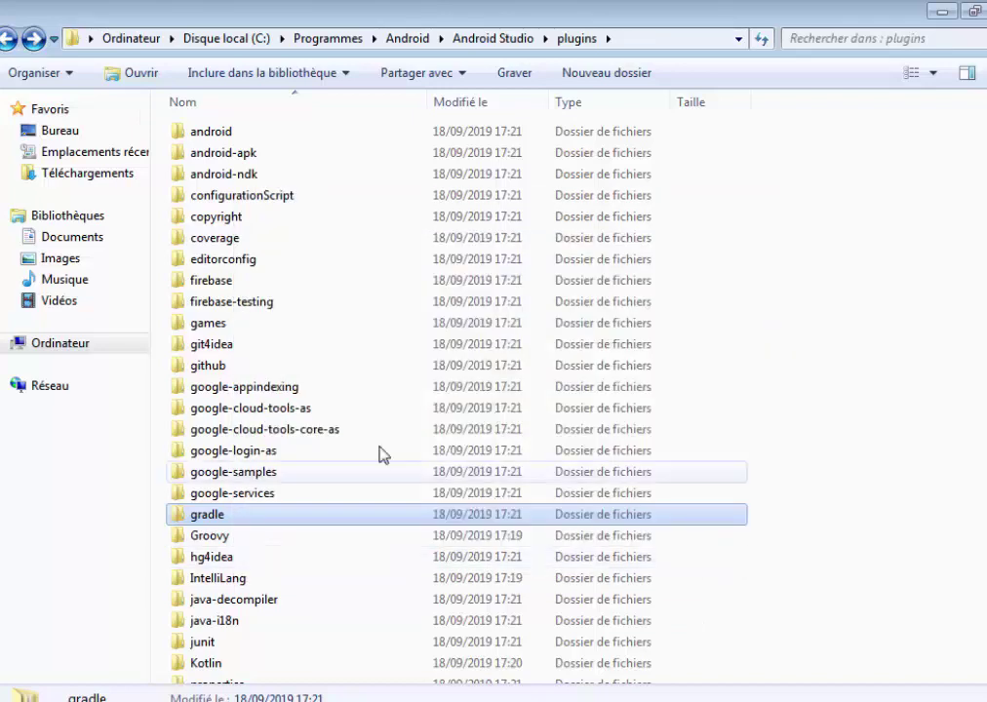
click(6, 39)
click(7, 39)
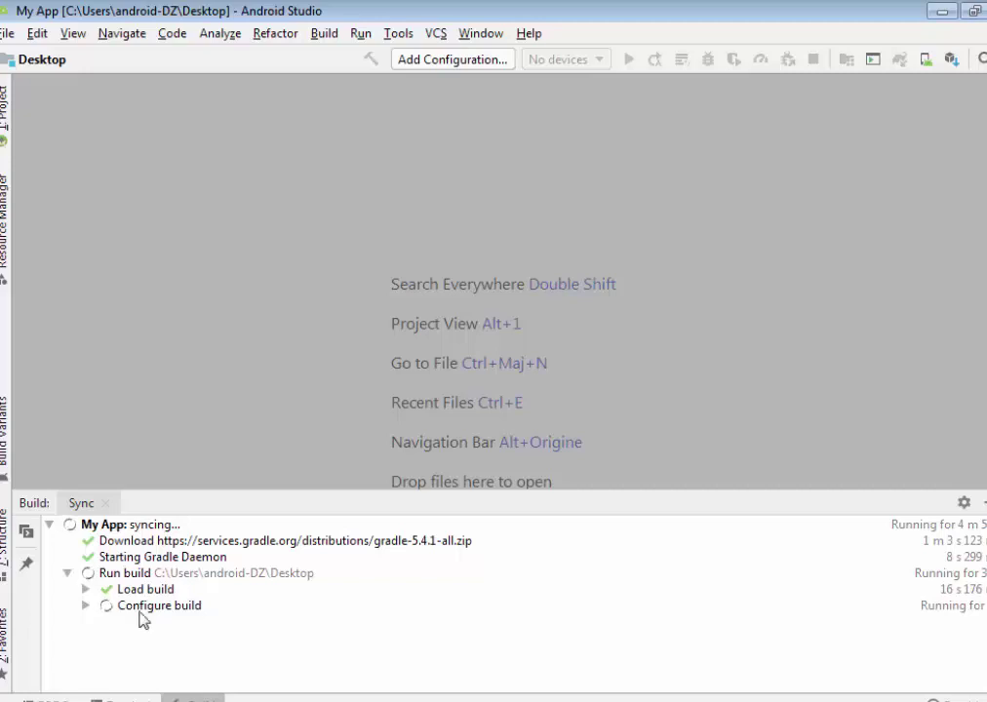
Check the Gradle download and build run entries in My App's sync output.
click(255, 544)
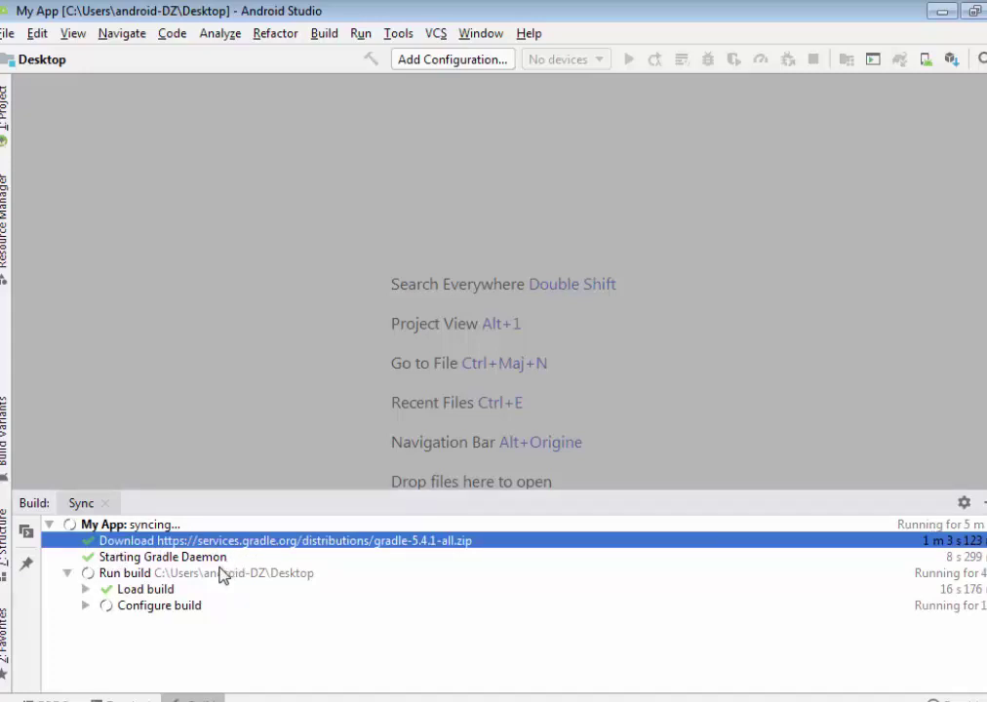
click(169, 574)
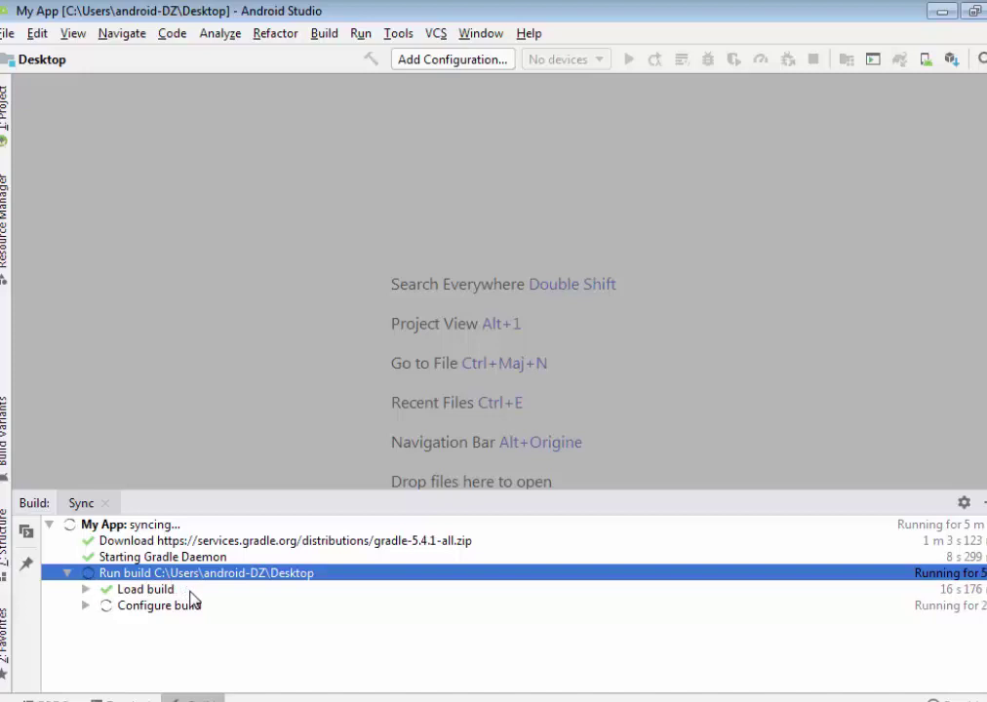
click(6, 33)
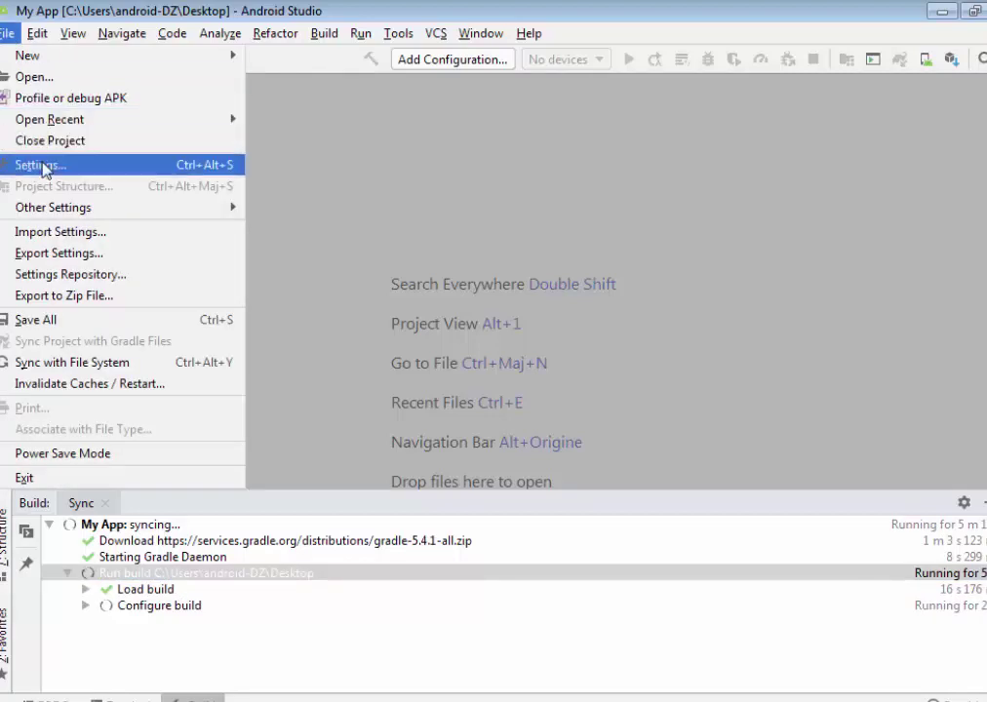
click(491, 186)
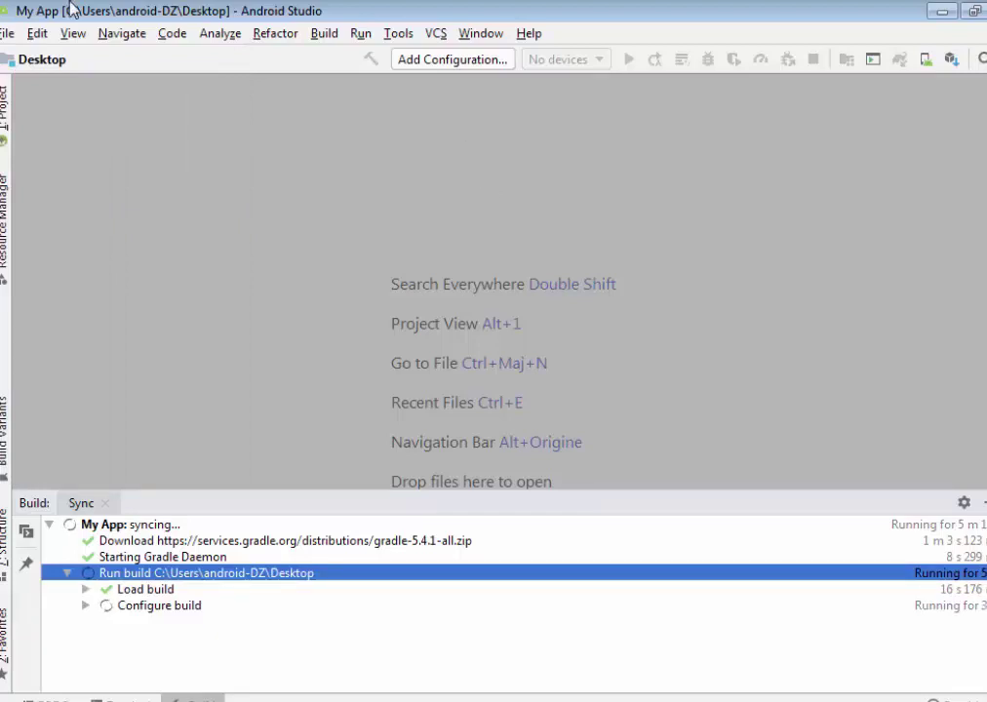
Try to choose a local Gradle distribution, browsing Program Files\Android\Android Studio for its home, and discard the settings.
click(6, 33)
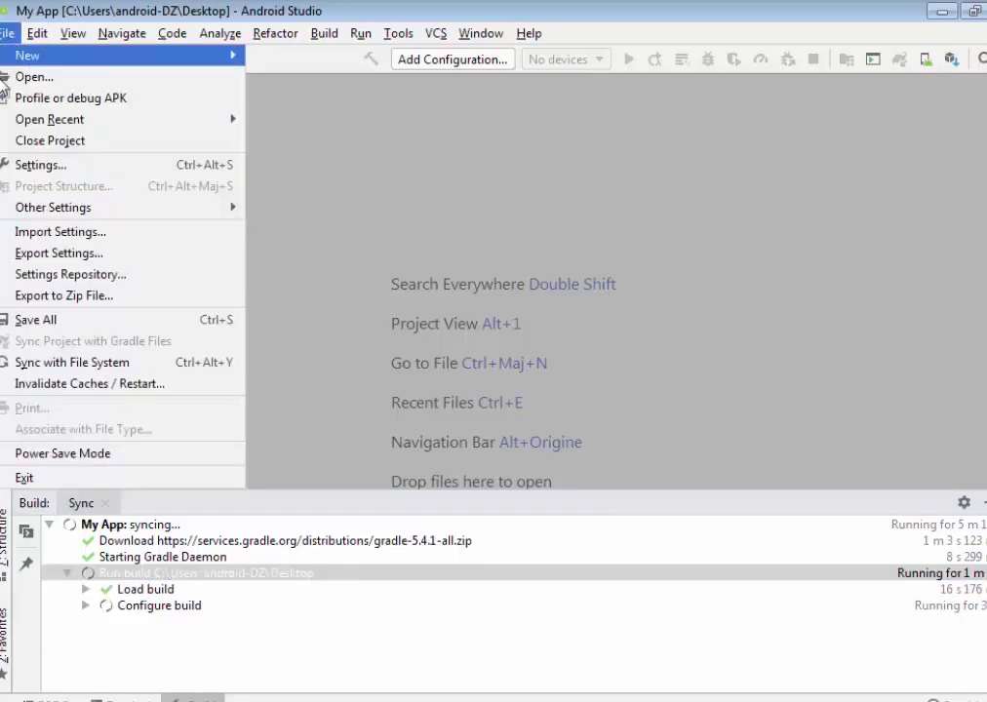
click(42, 168)
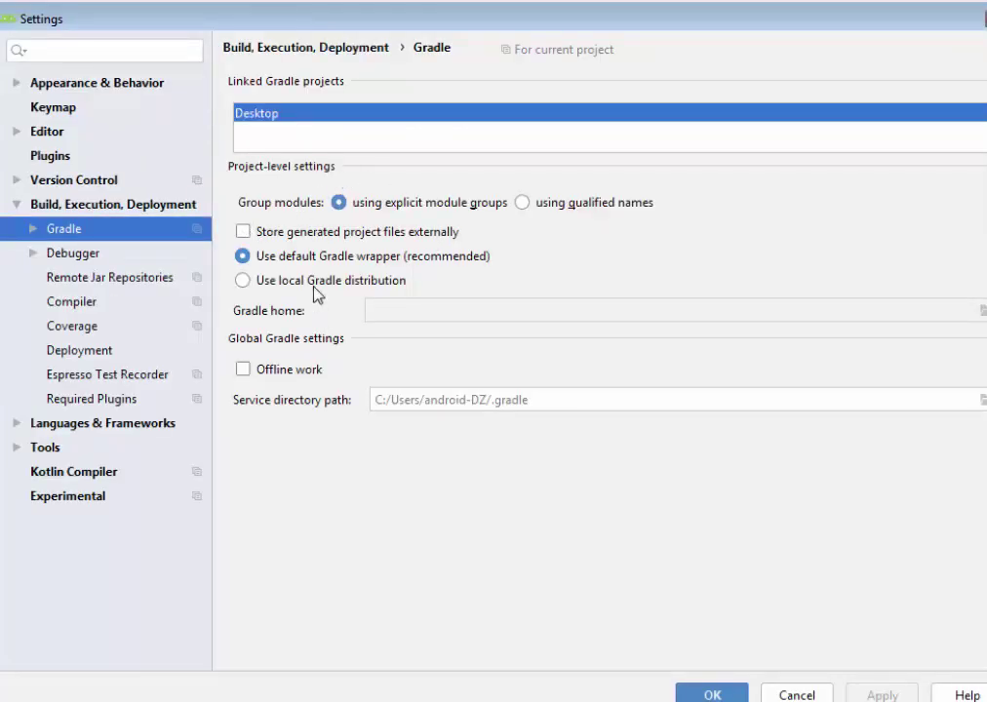
click(317, 293)
click(982, 310)
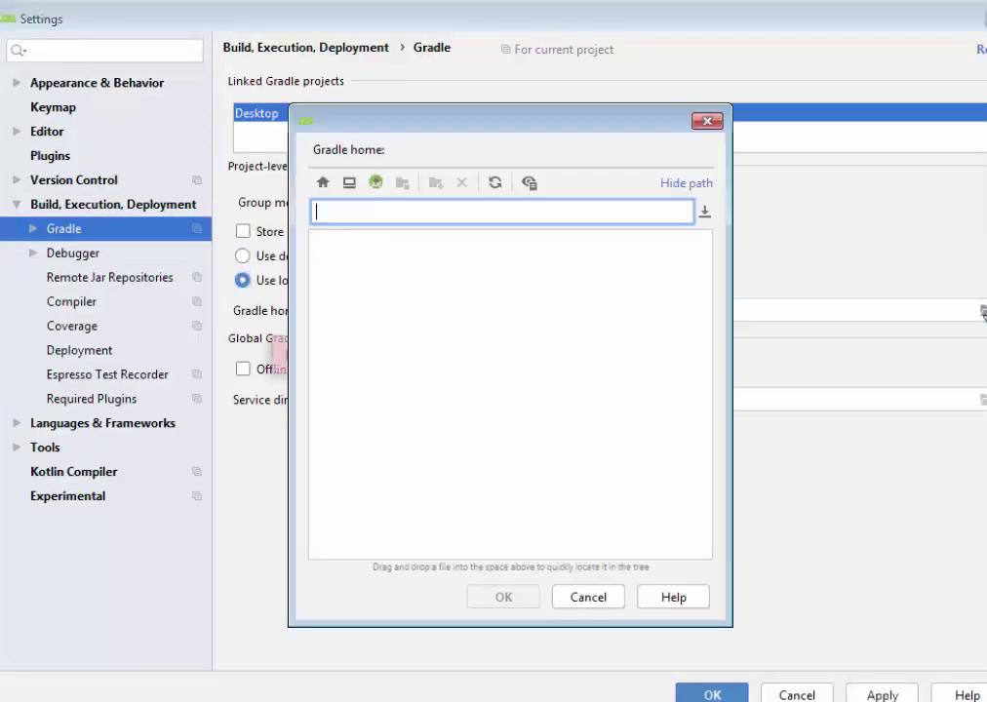
double_click(318, 245)
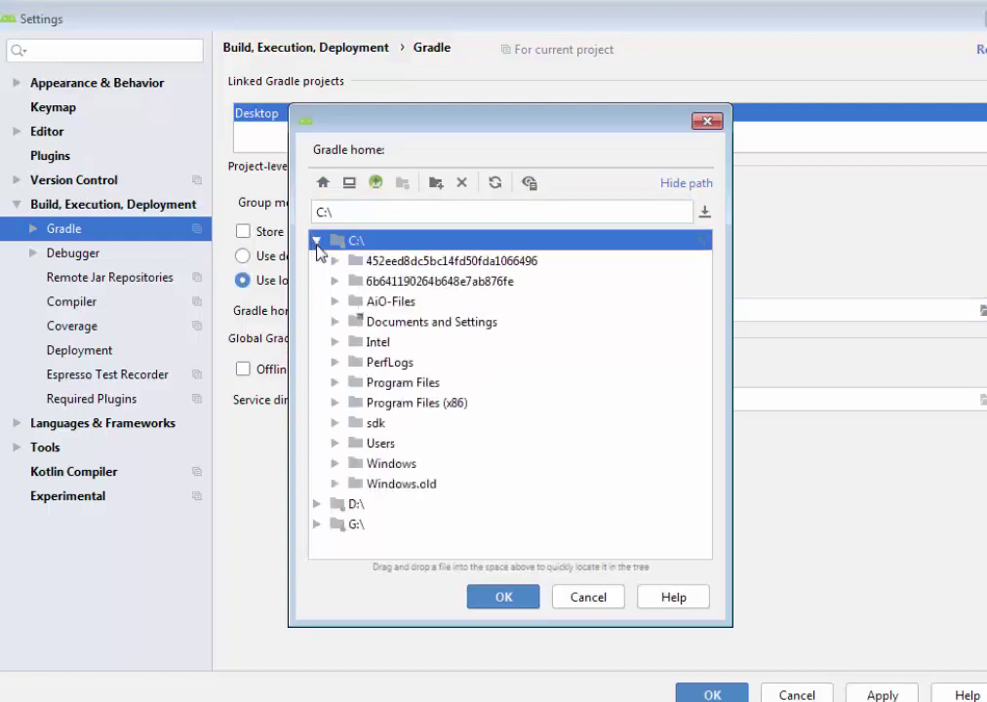
click(334, 383)
double_click(359, 402)
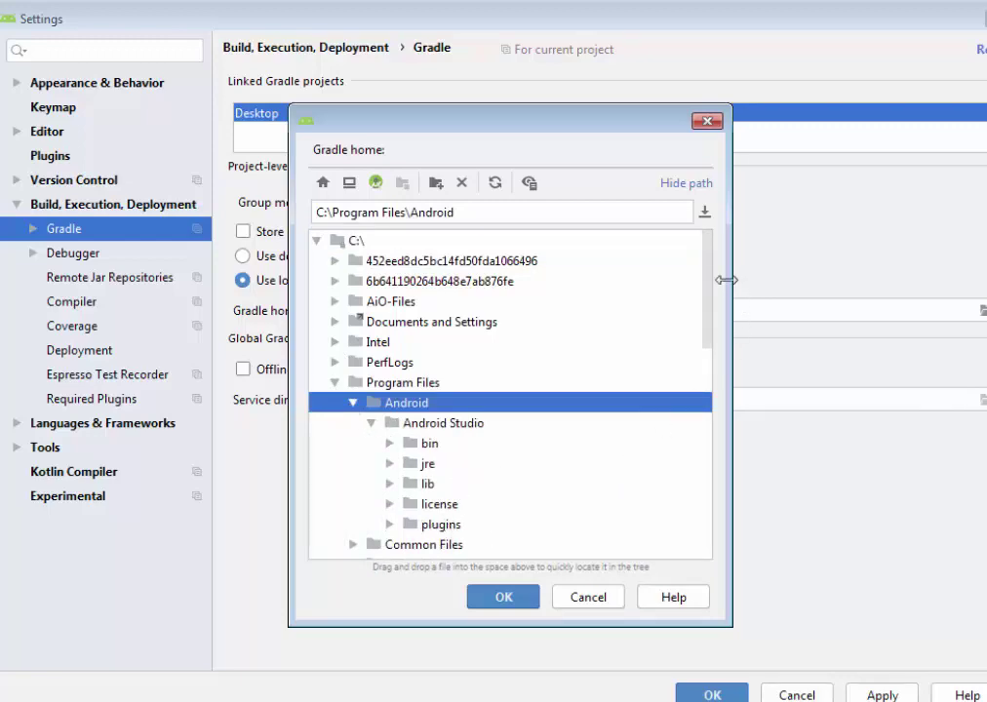
scroll(708, 370, down, 3)
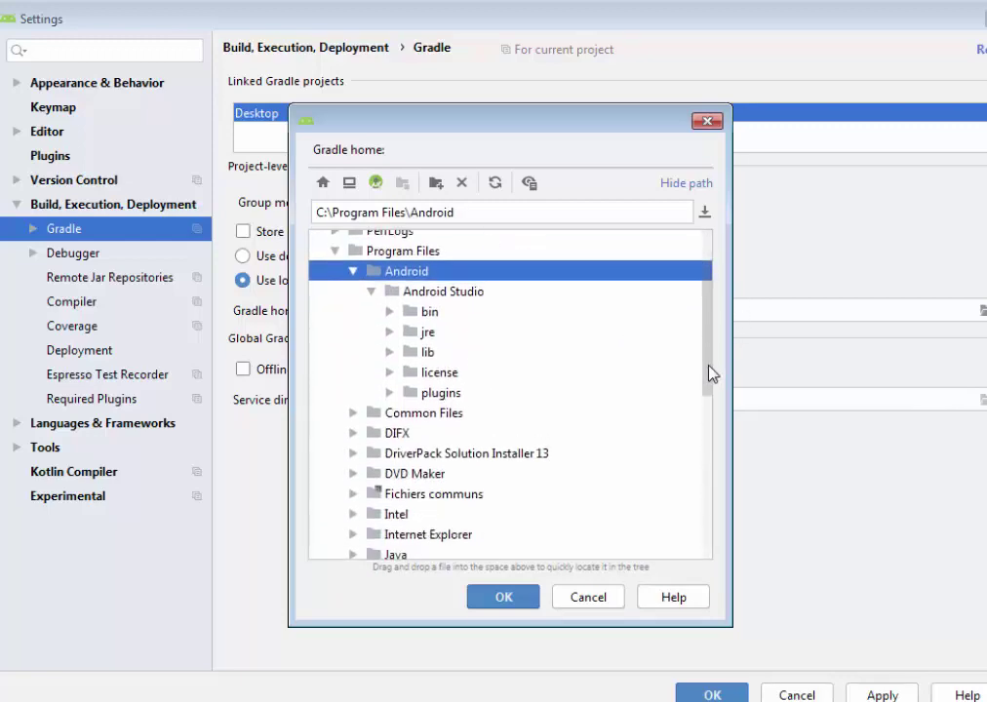
click(710, 122)
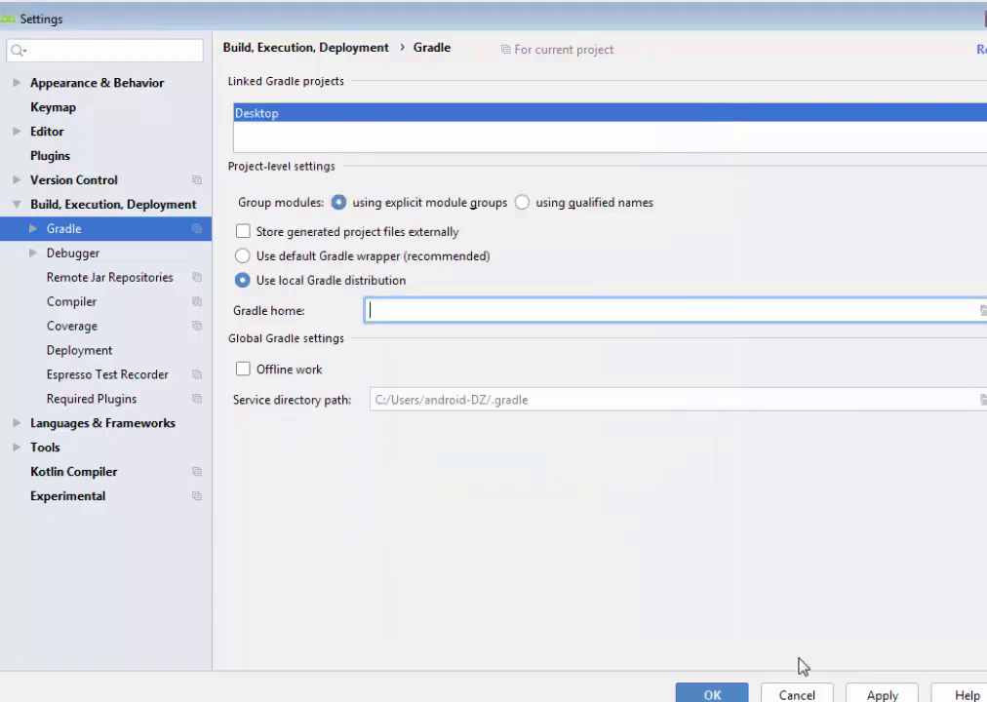
click(807, 694)
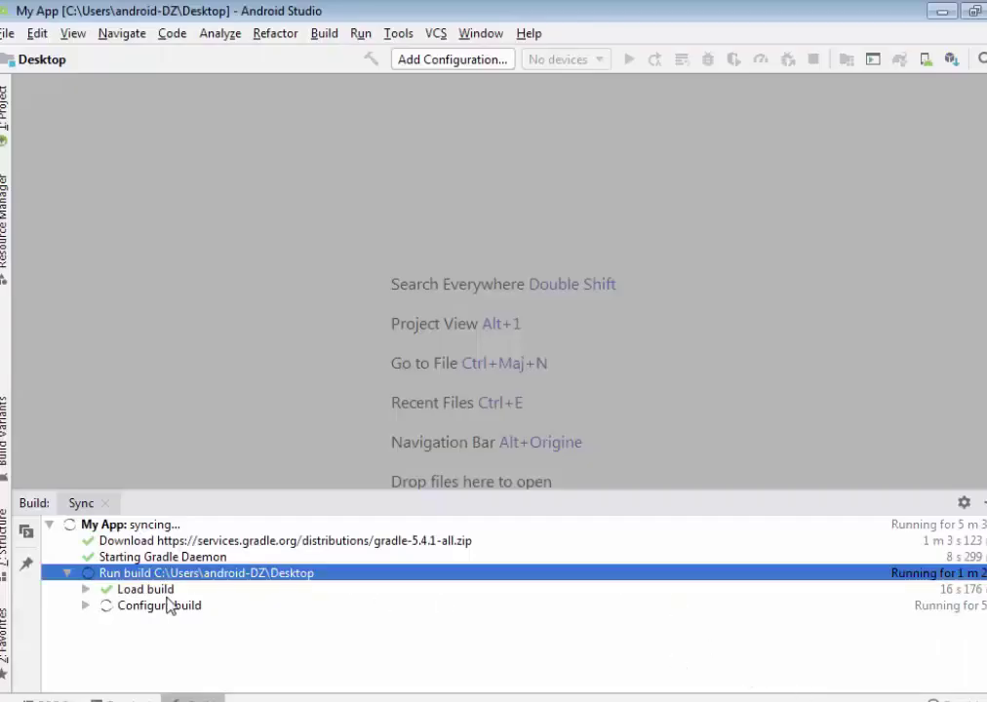
click(420, 545)
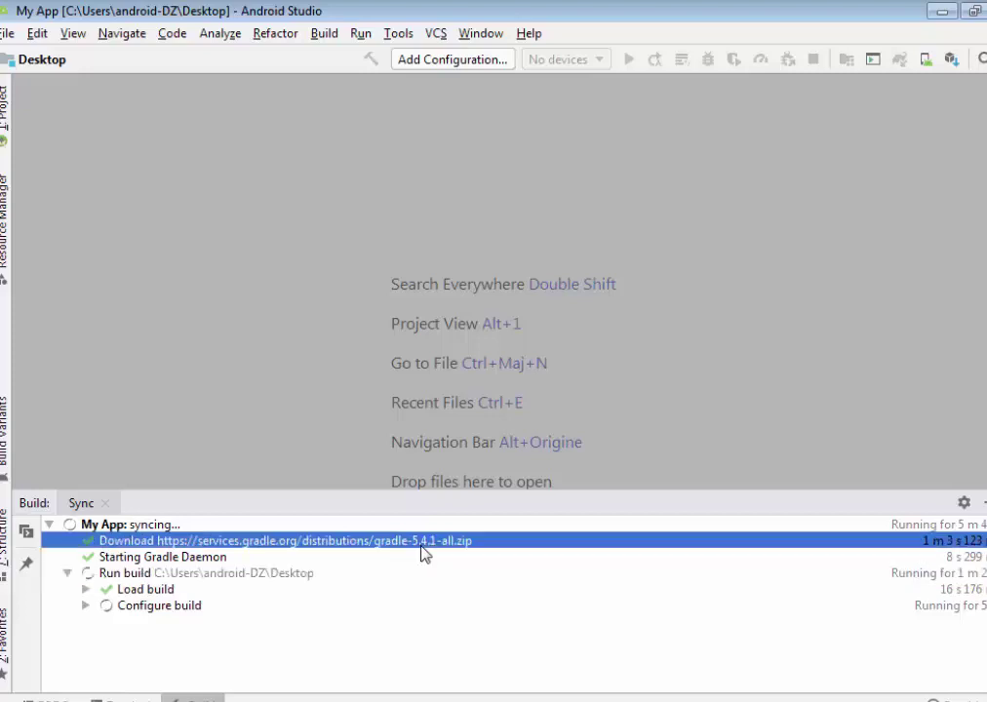